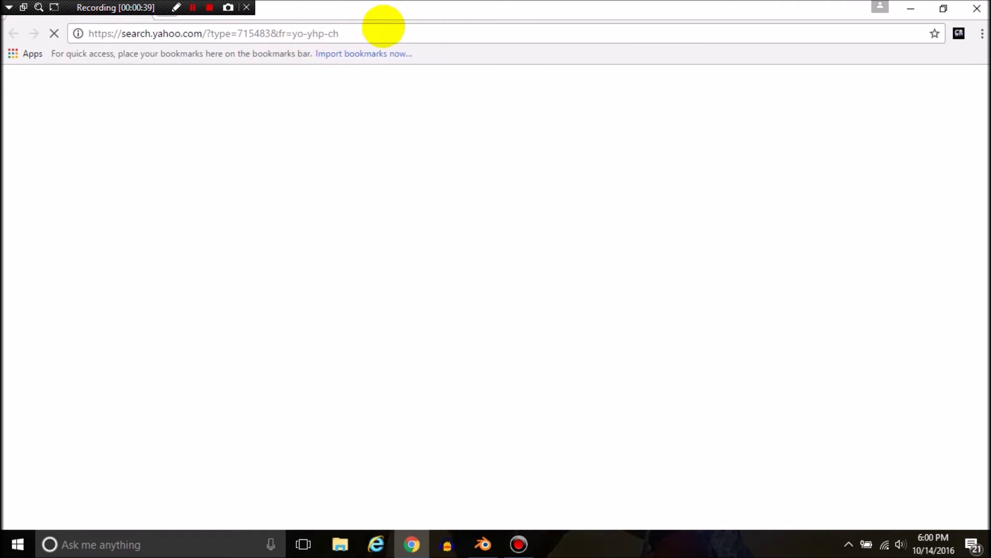
drag(383, 32, 8, 26)
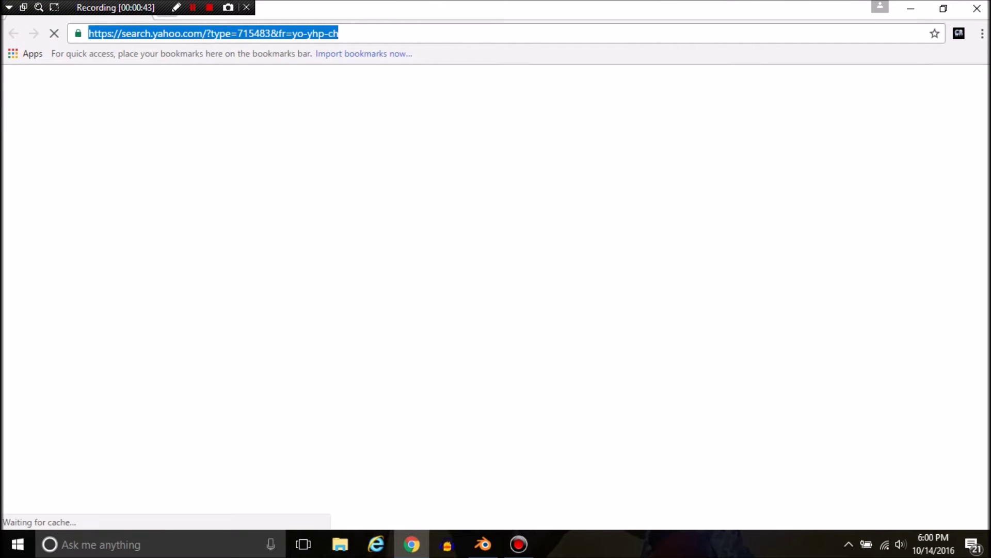
text(models-resources.com)
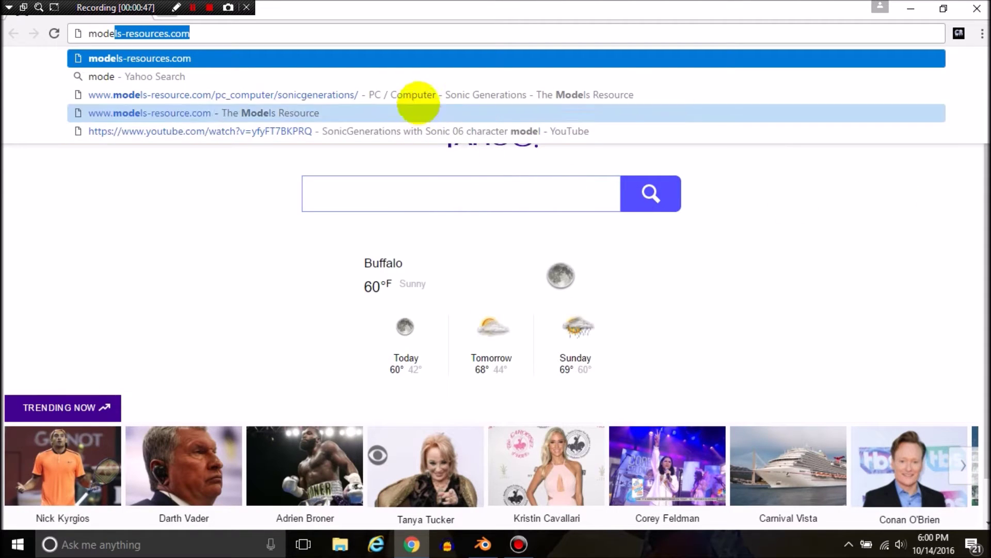
click(390, 113)
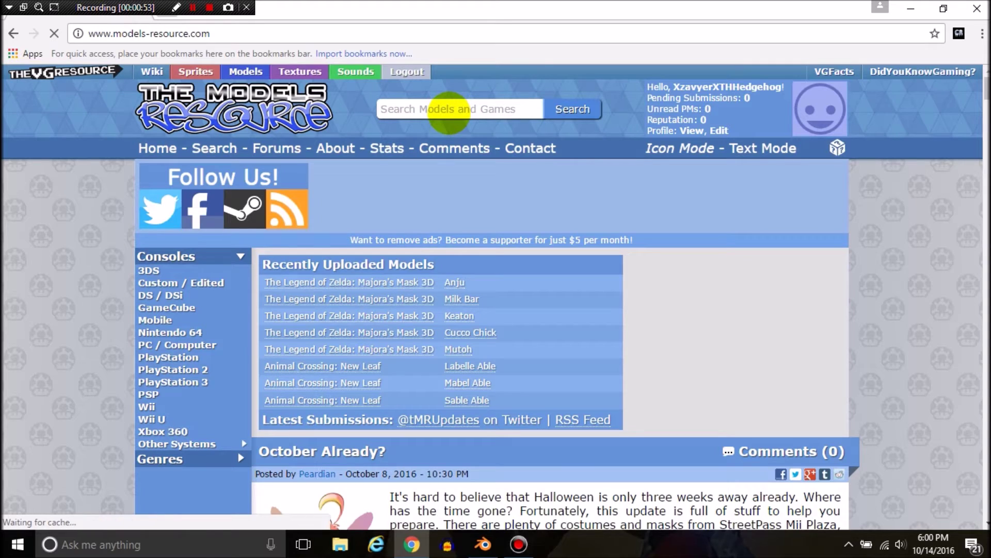
Search The Models Resource for "sonic the hedgehog"
click(447, 109)
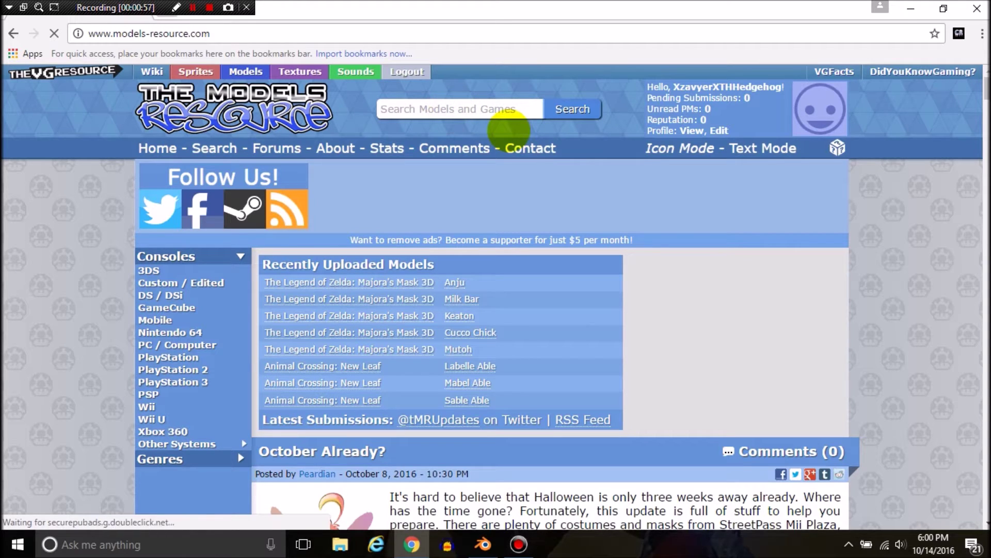
text(sln)
key(BackSpace)
key(BackSpace)
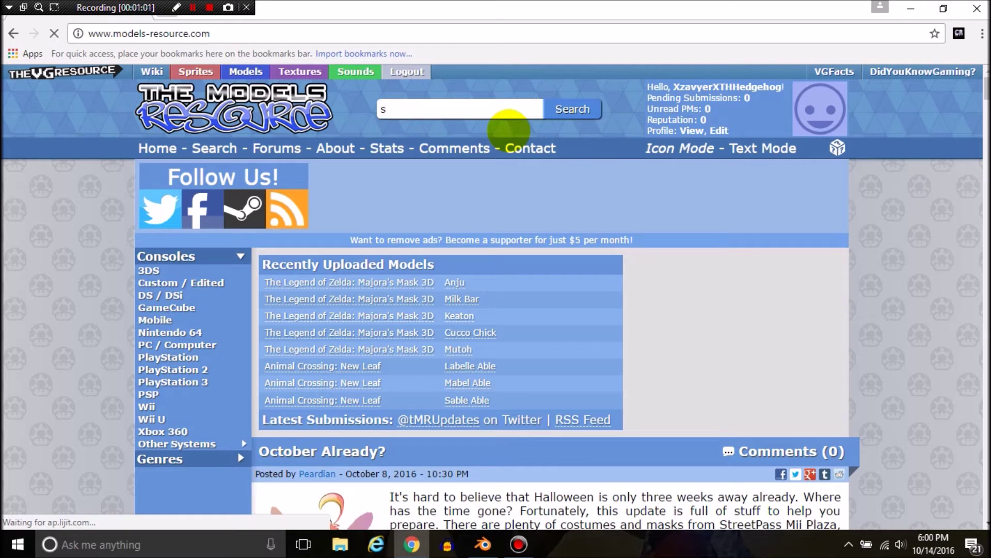
text(oni)
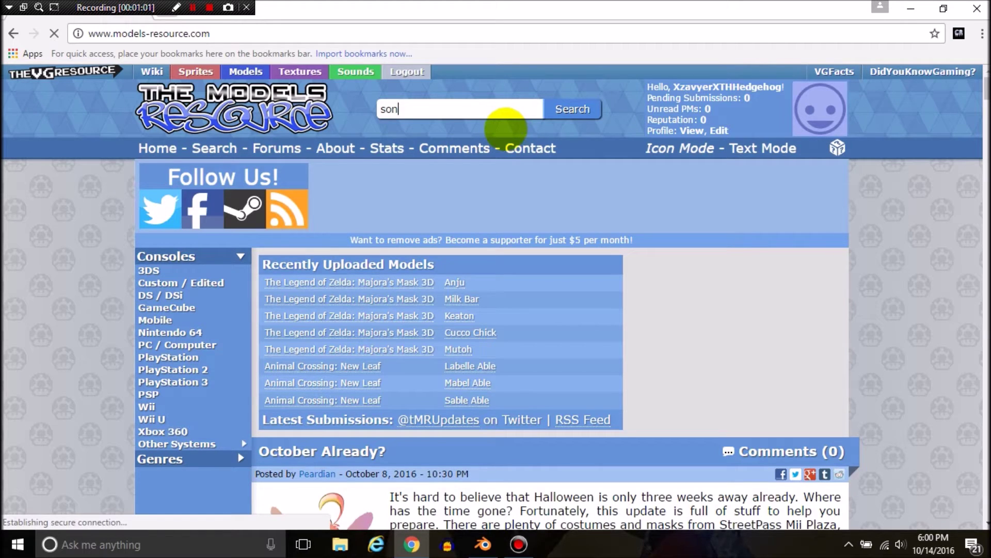
click(505, 129)
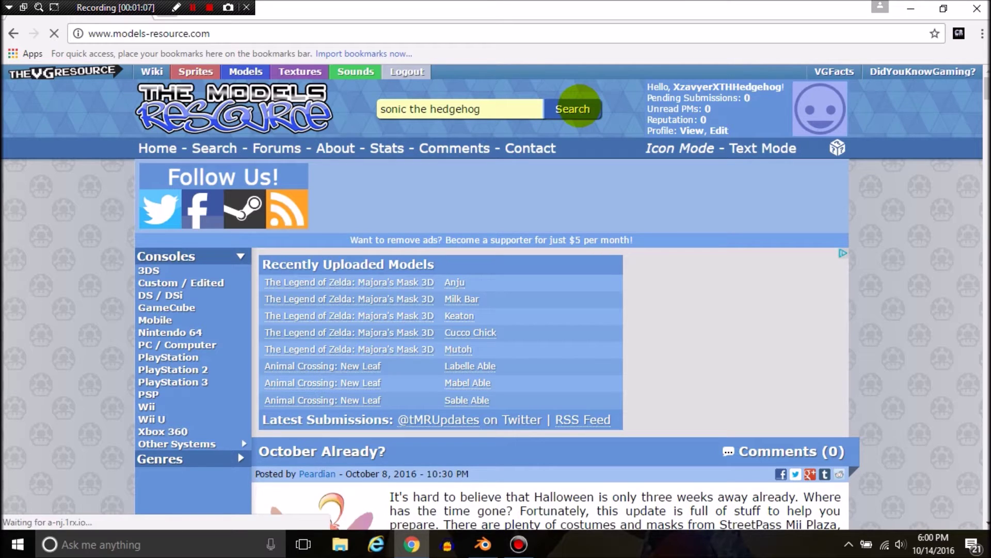
click(573, 109)
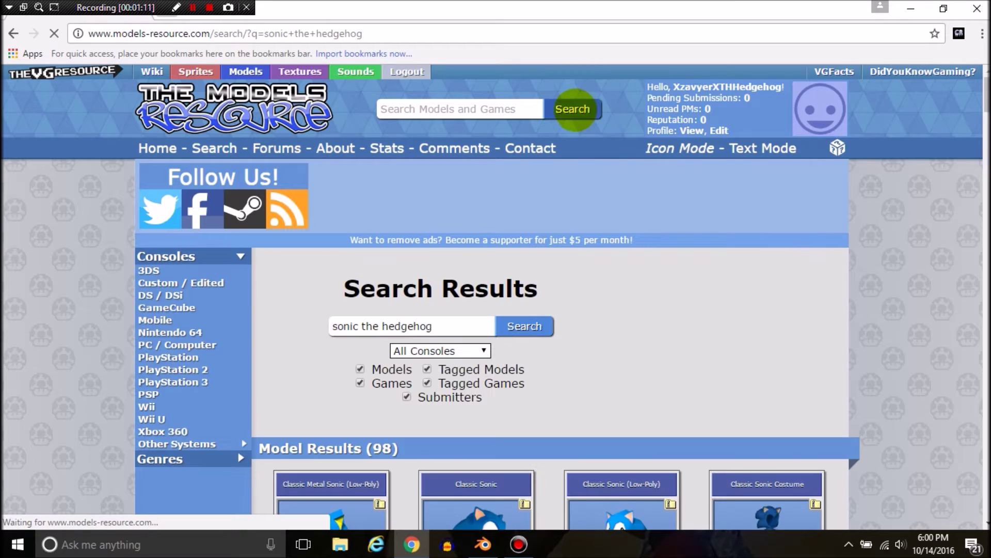
Look through the model results for the available Sonic, Shadow, Silver and Metal Sonic character models
scroll(635, 261, down, 1)
scroll(635, 260, down, 3)
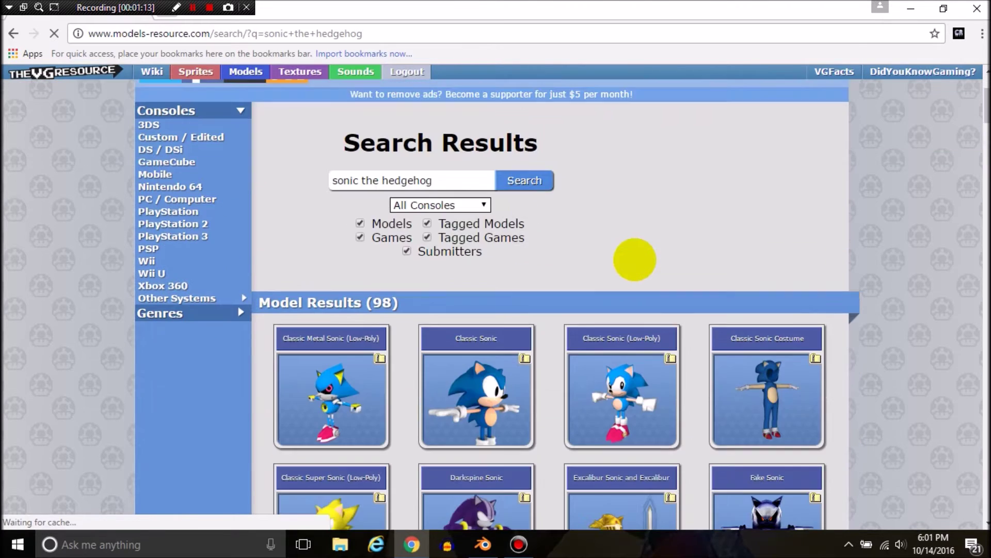
scroll(635, 260, down, 3)
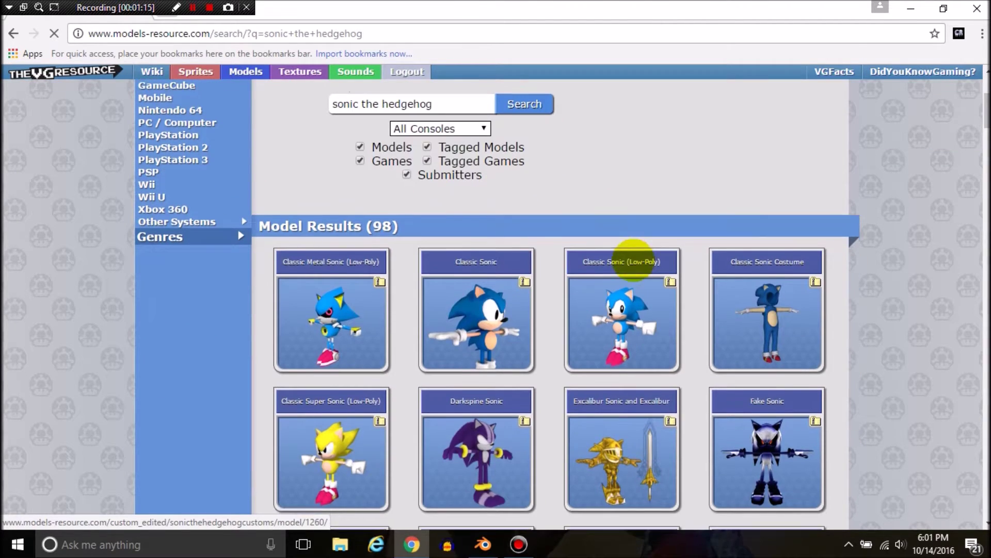
scroll(206, 288, down, 2)
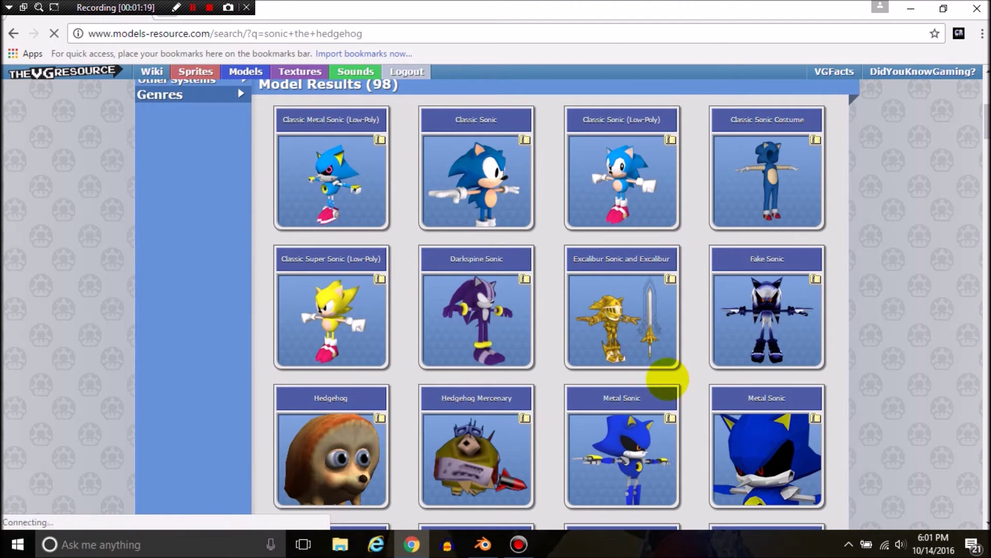
scroll(668, 379, down, 2)
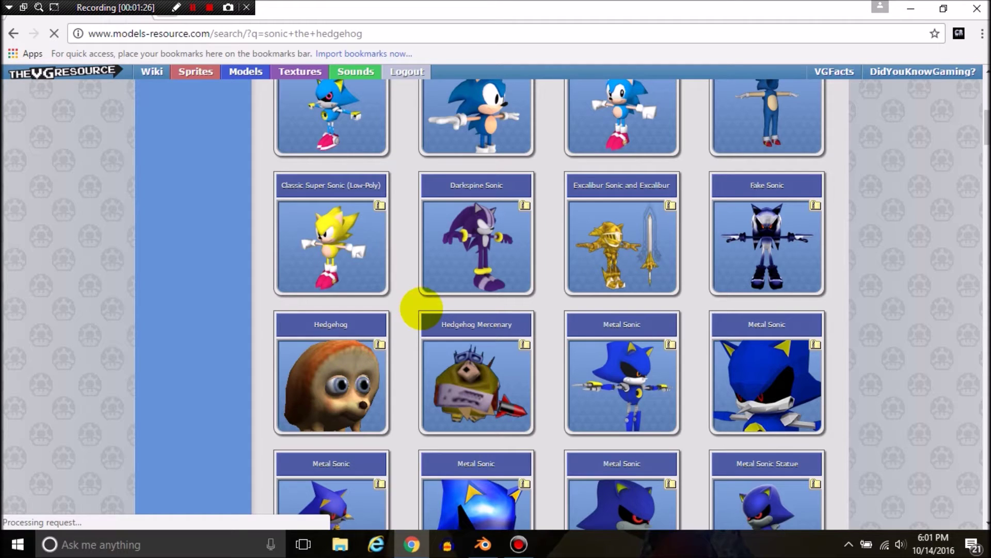
scroll(974, 133, down, 10)
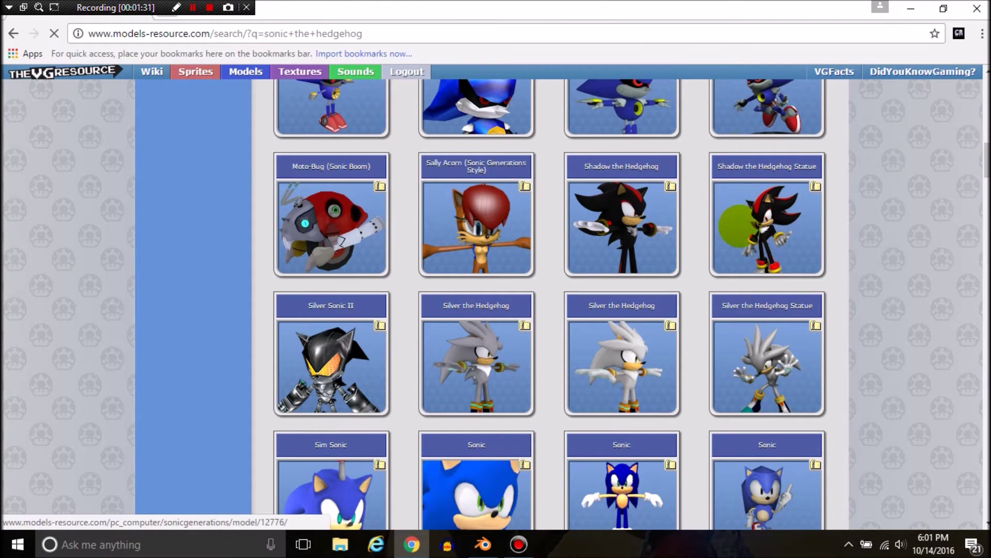
scroll(736, 227, down, 3)
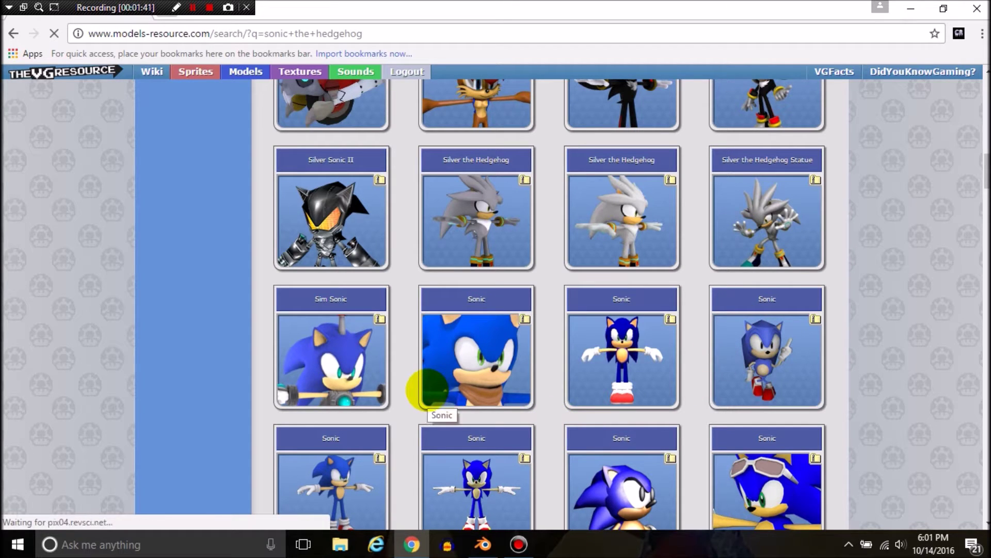
scroll(426, 388, down, 1)
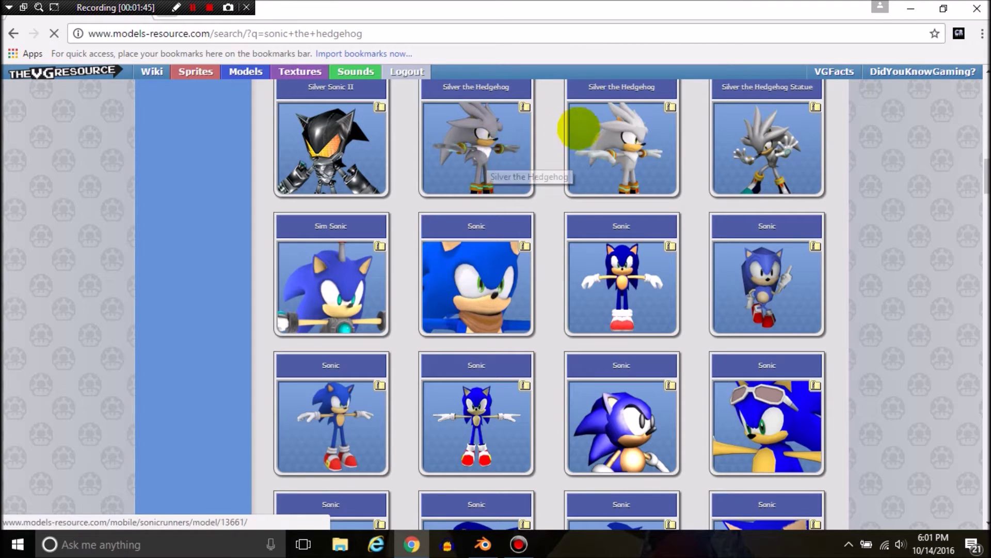
scroll(665, 243, down, 2)
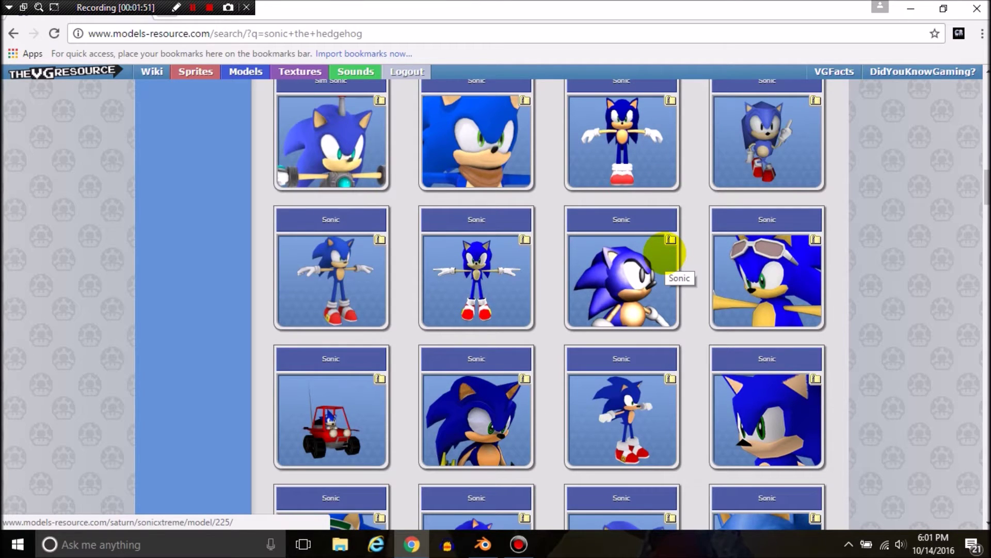
scroll(664, 253, down, 3)
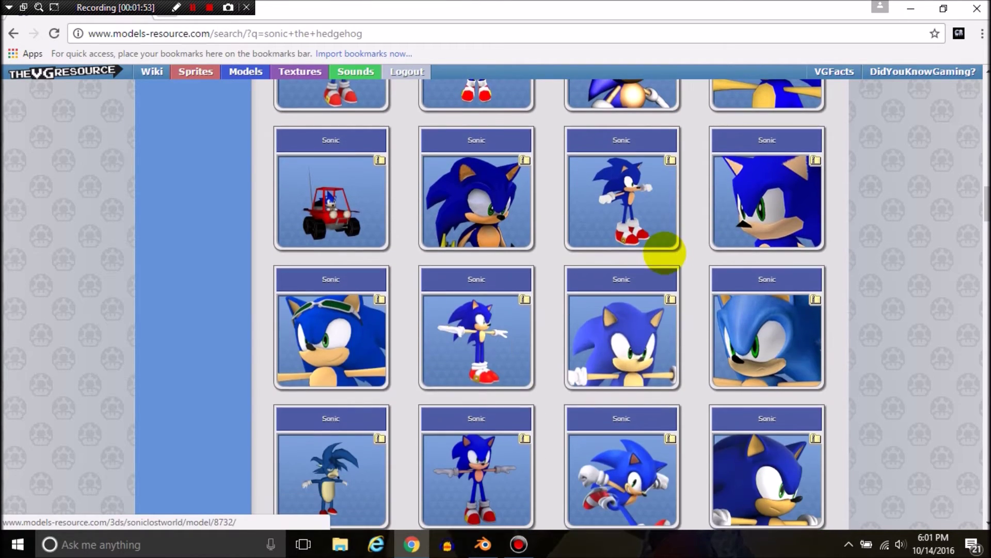
scroll(665, 253, down, 1)
scroll(664, 253, down, 1)
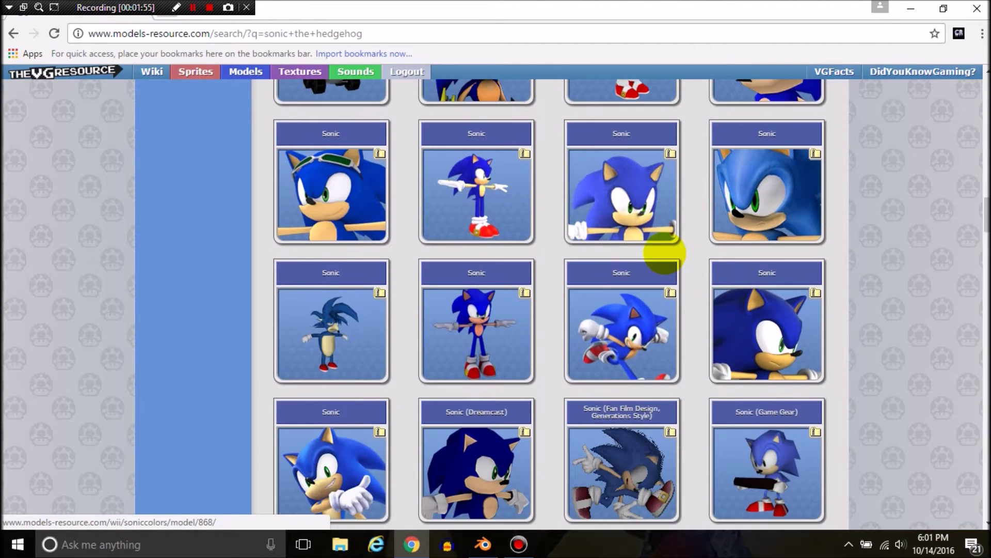
scroll(665, 253, down, 1)
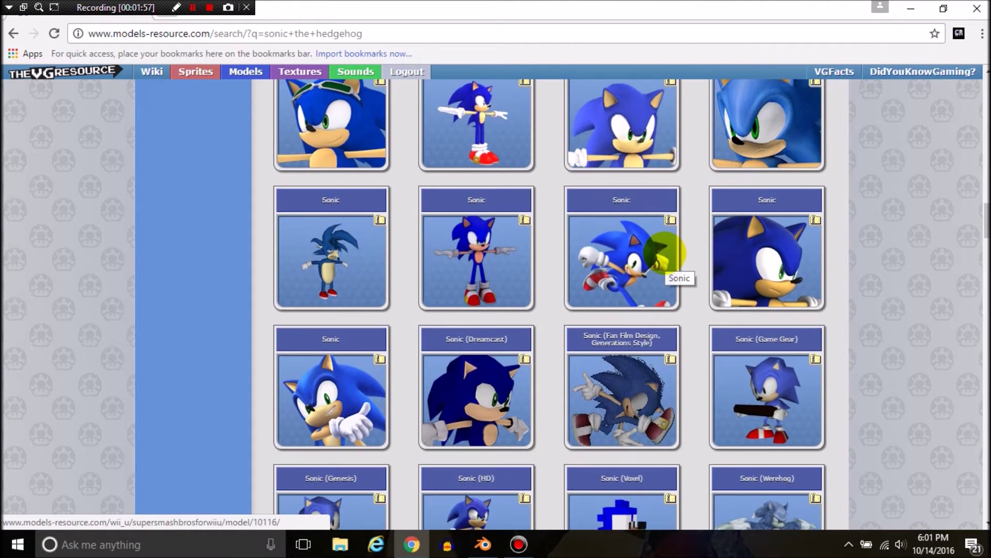
scroll(664, 253, down, 1)
scroll(664, 253, down, 1)
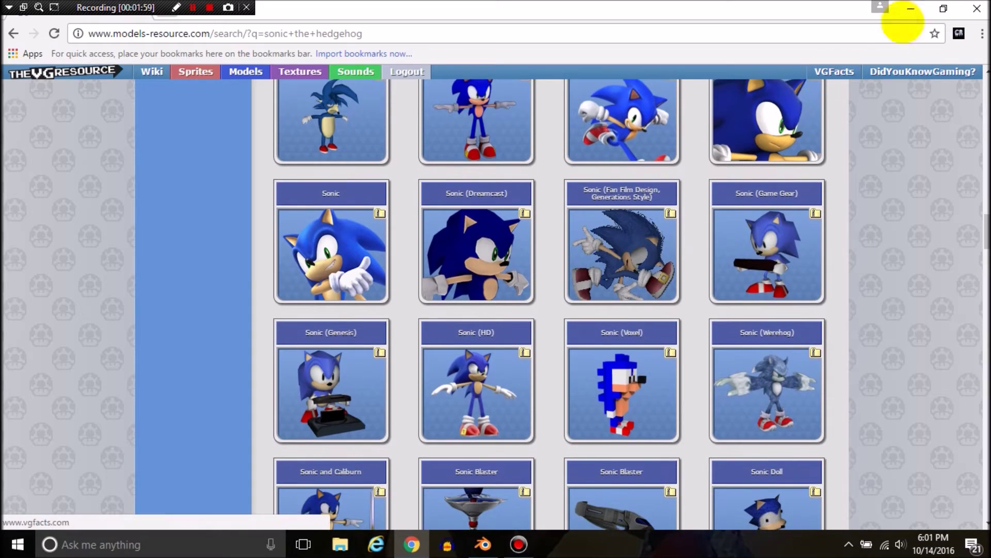
Minimize the browser, switch to Blender and dismiss its splash screen
click(910, 9)
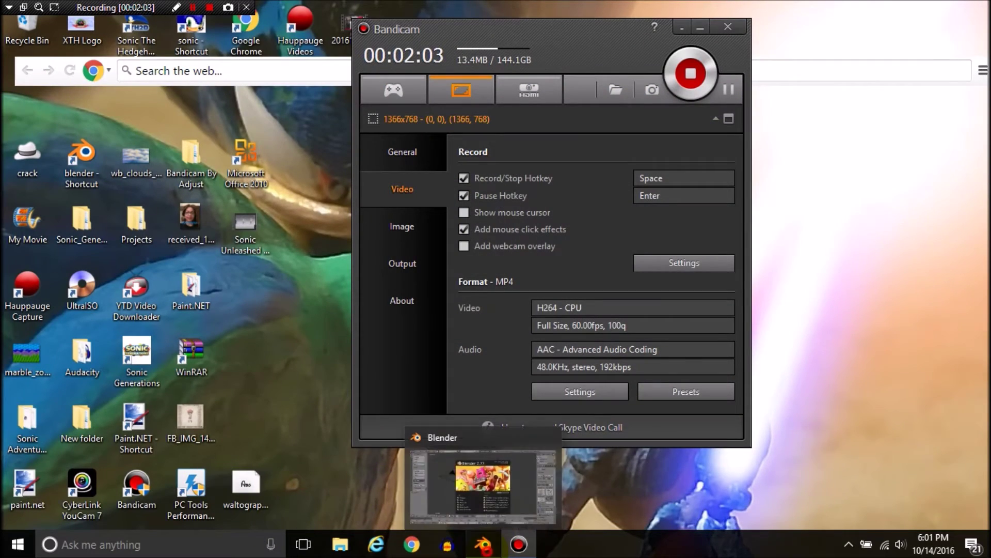
click(482, 544)
click(195, 159)
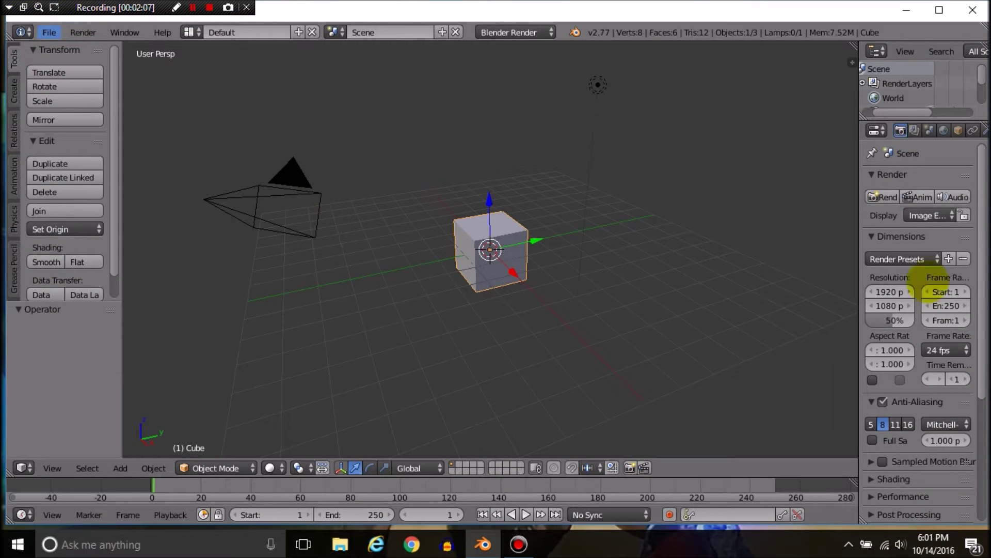
click(44, 34)
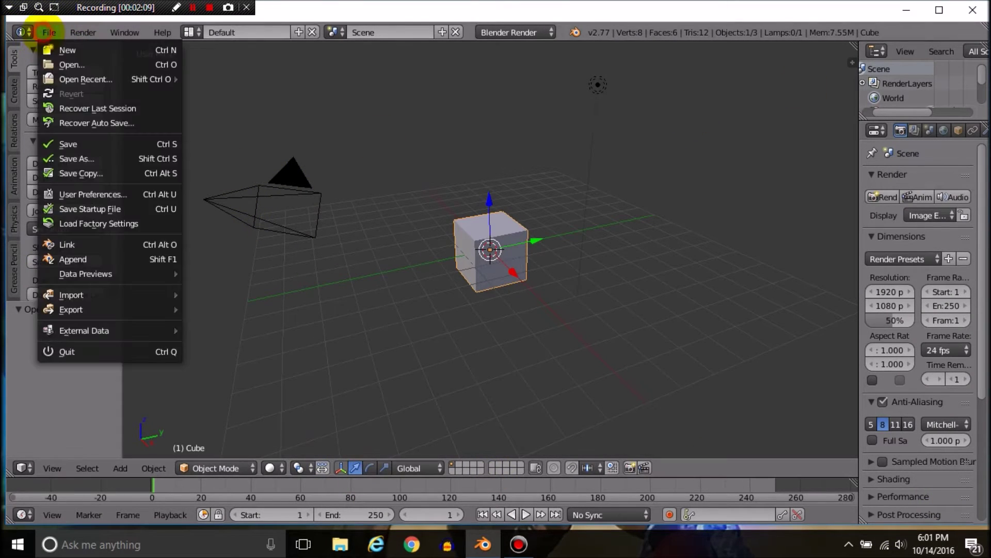
mouse_move(128, 293)
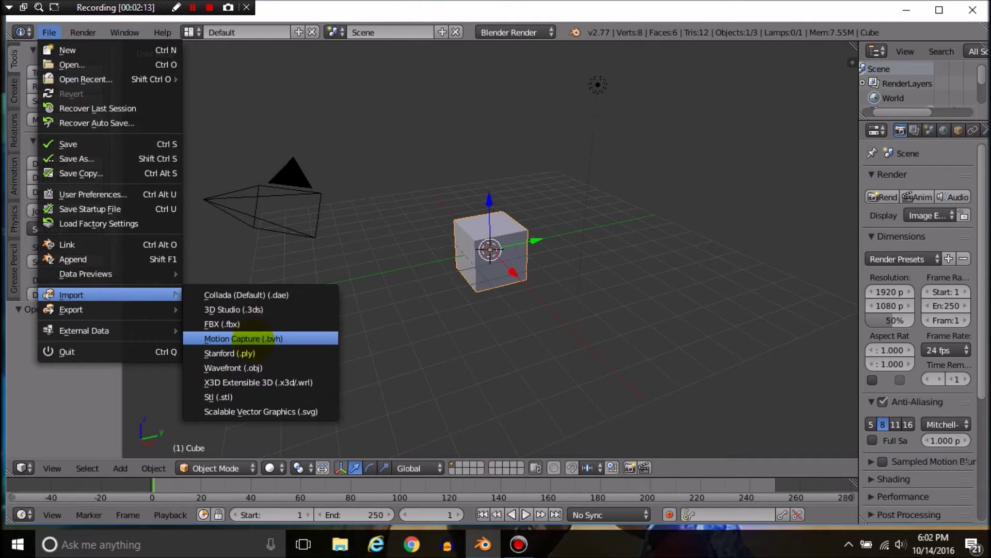
click(260, 322)
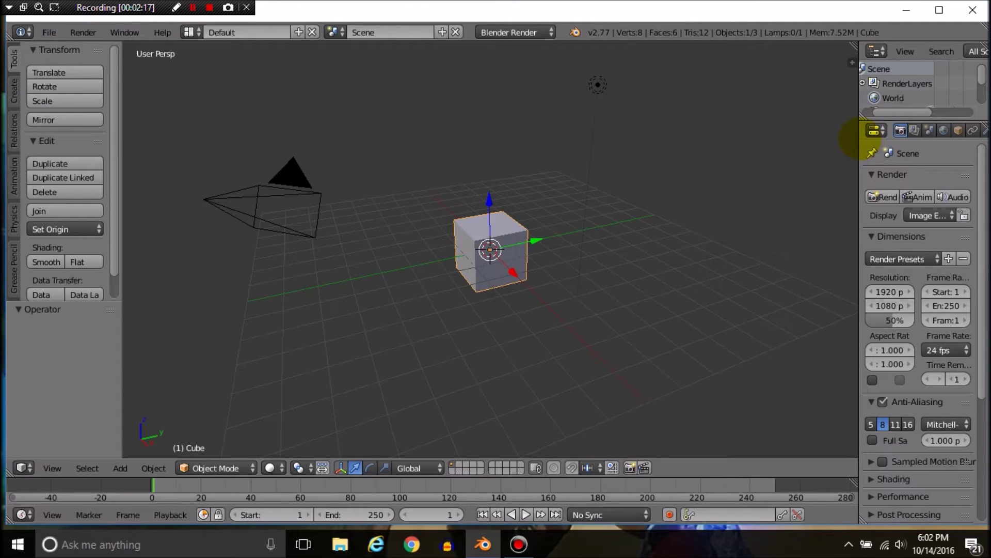
Shrink the properties column to a narrow strip and collapse the tool shelf to widen the 3D viewport
drag(857, 139, 966, 139)
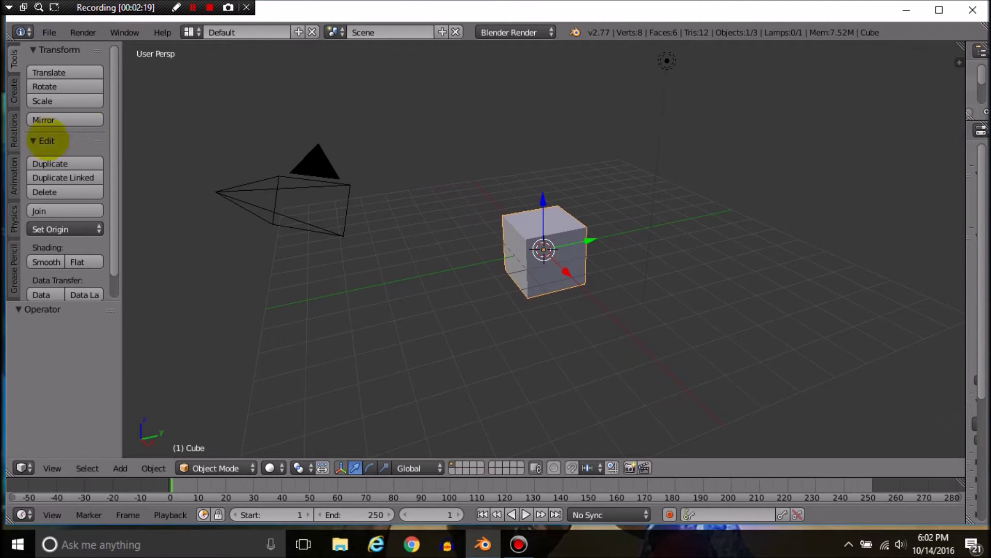
drag(122, 139, 7, 148)
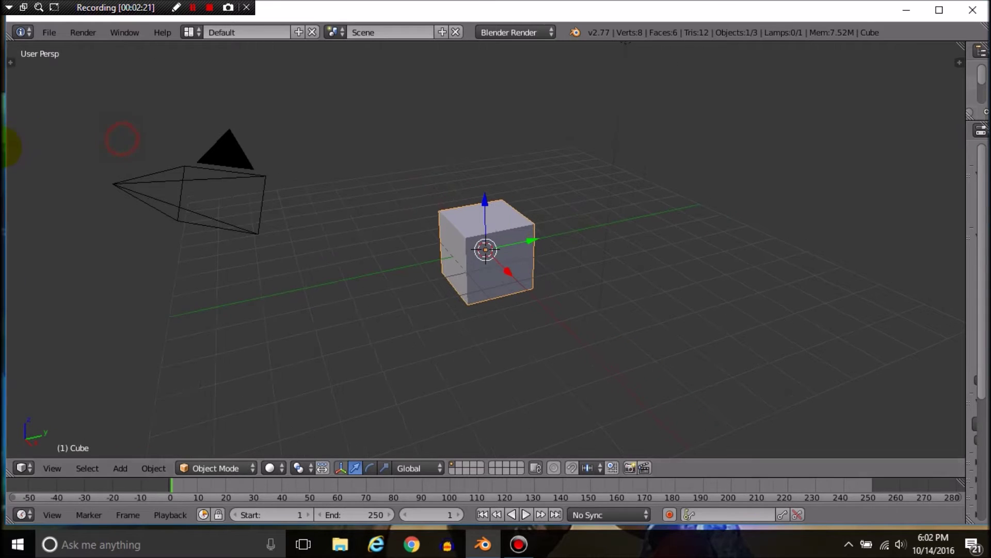
Enlarge the timeline area to a bit over a third of the window height and change it to the Properties editor
drag(395, 477, 380, 343)
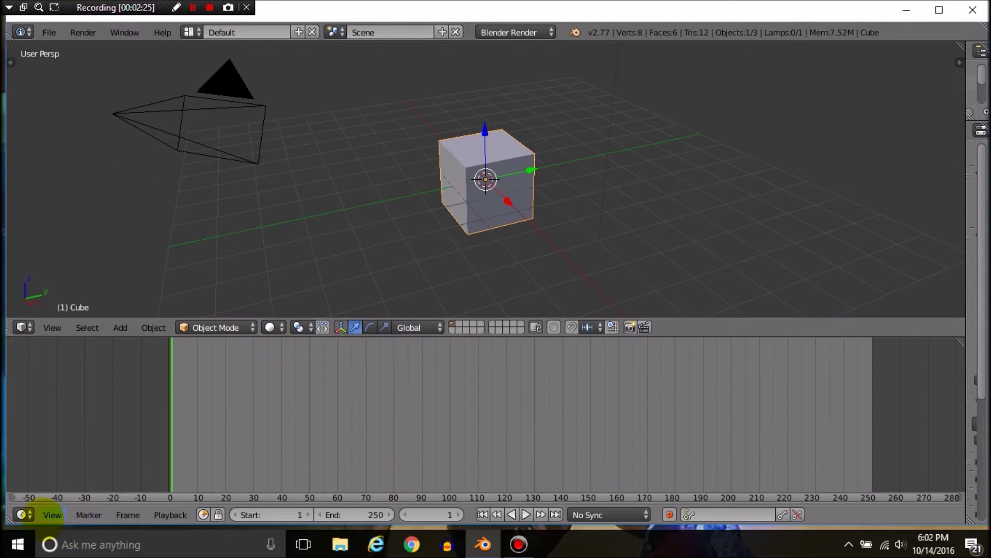
click(21, 514)
click(52, 298)
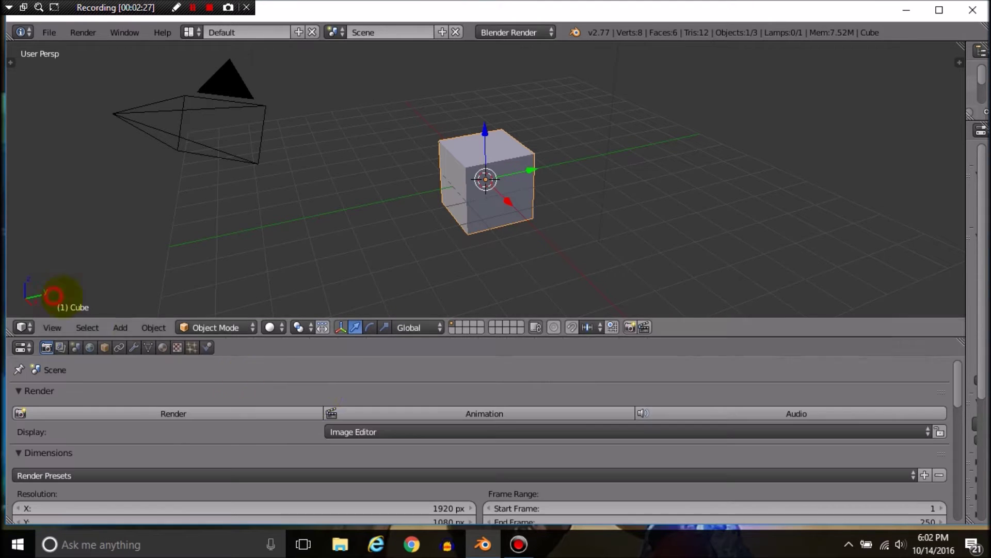
Align the panels of the lower Properties editor horizontally and slightly reduce the editor's height
right_click(325, 345)
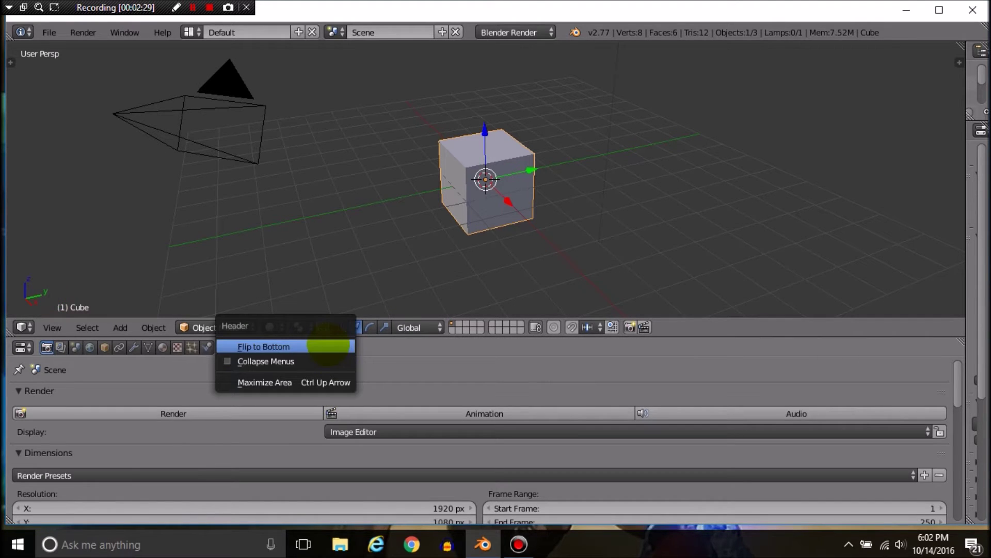
right_click(418, 365)
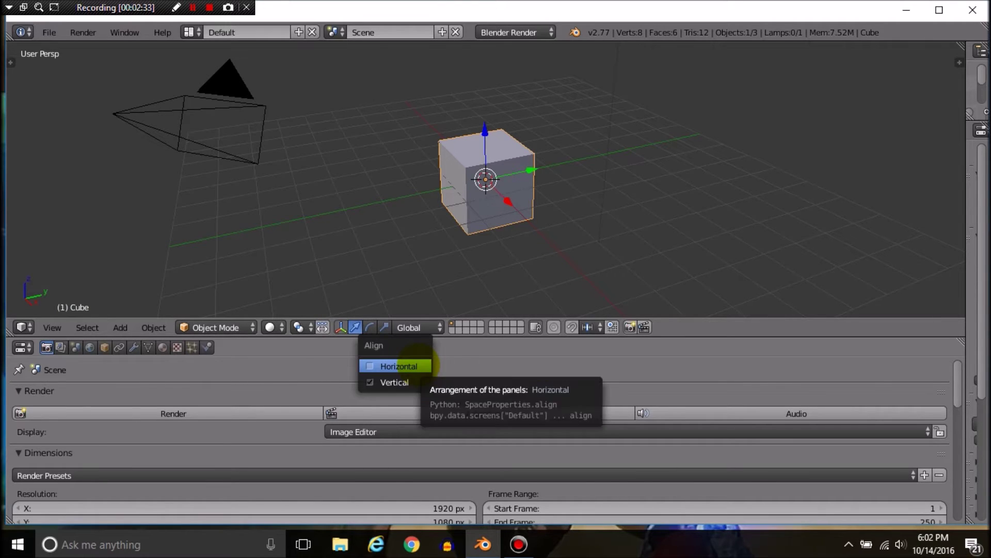
click(418, 365)
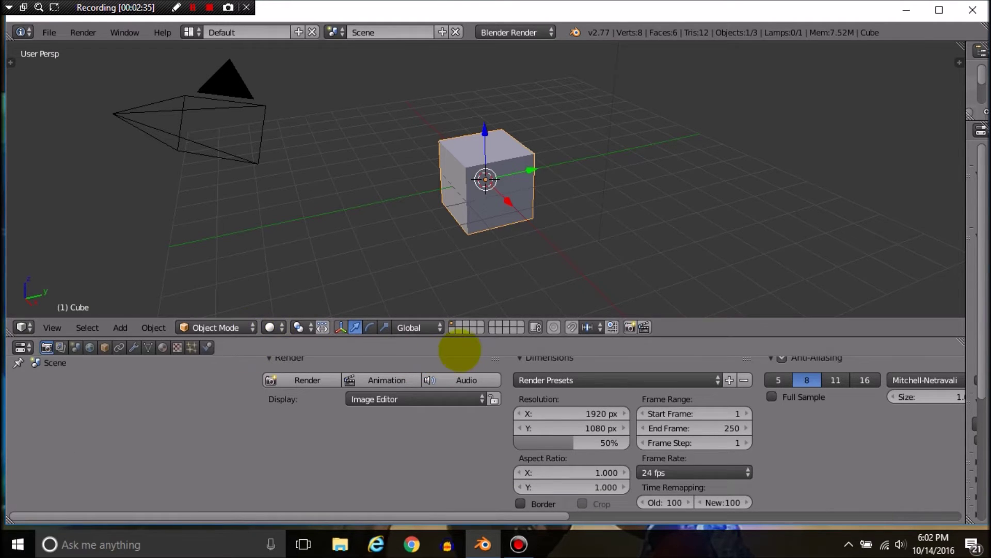
drag(464, 337, 464, 347)
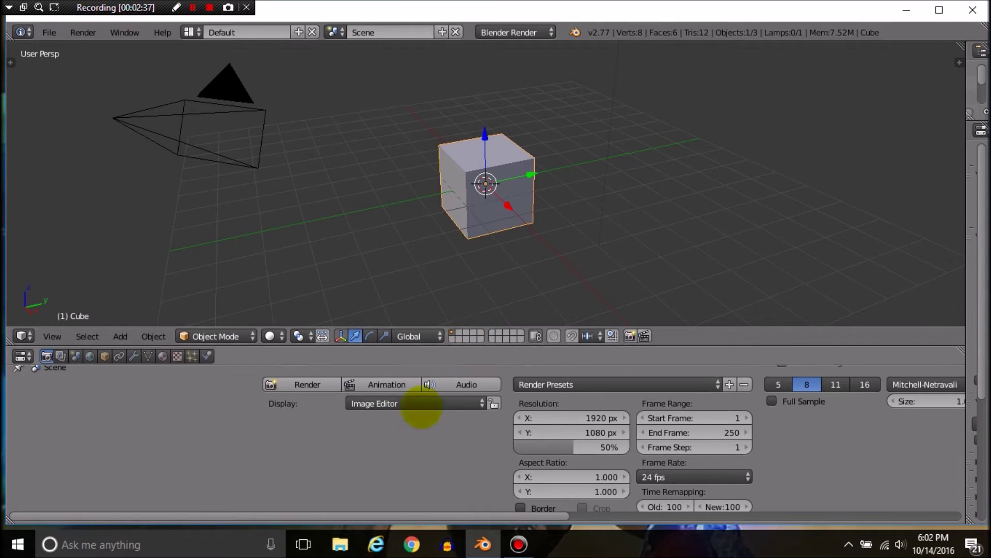
scroll(412, 463, down, 2)
scroll(412, 462, up, 2)
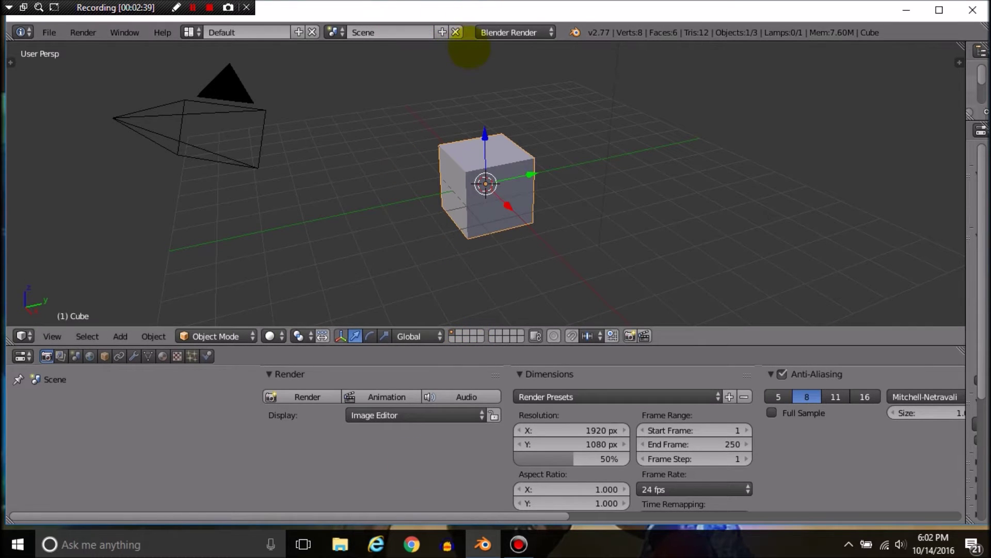
Split the 3D viewport vertically at its middle into two side-by-side viewports of equal width
right_click(473, 40)
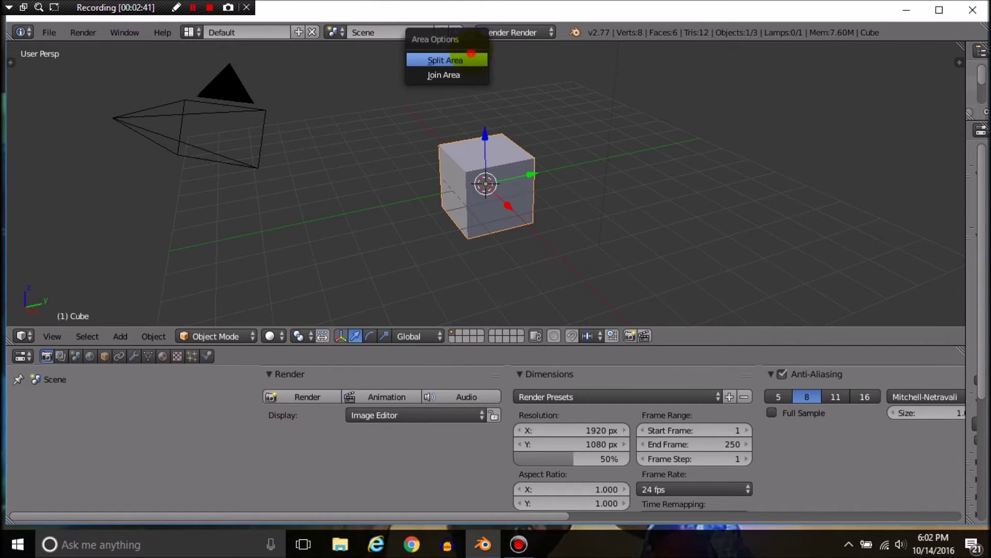
click(467, 60)
click(480, 57)
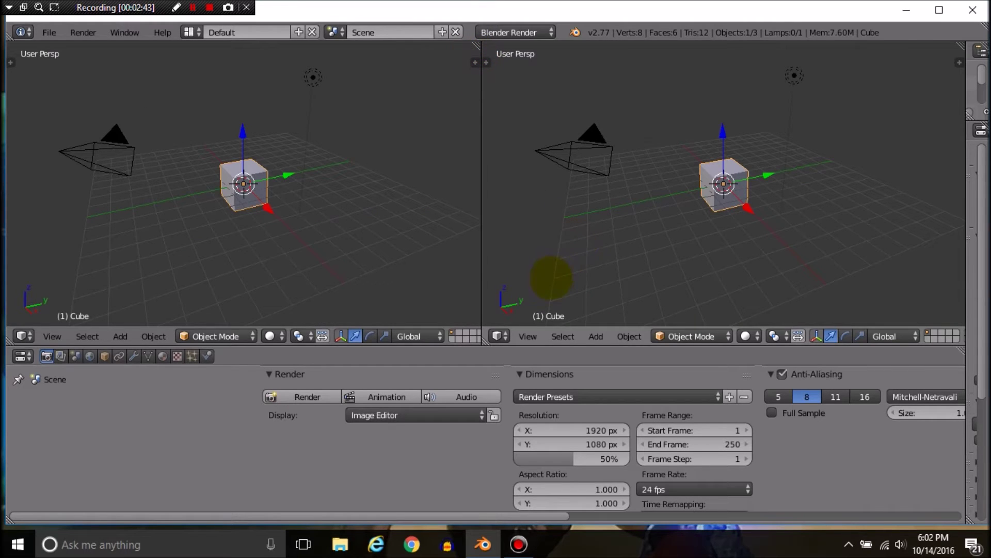
Set the second 3D viewport to the Left view and the first one to the Front view
click(527, 337)
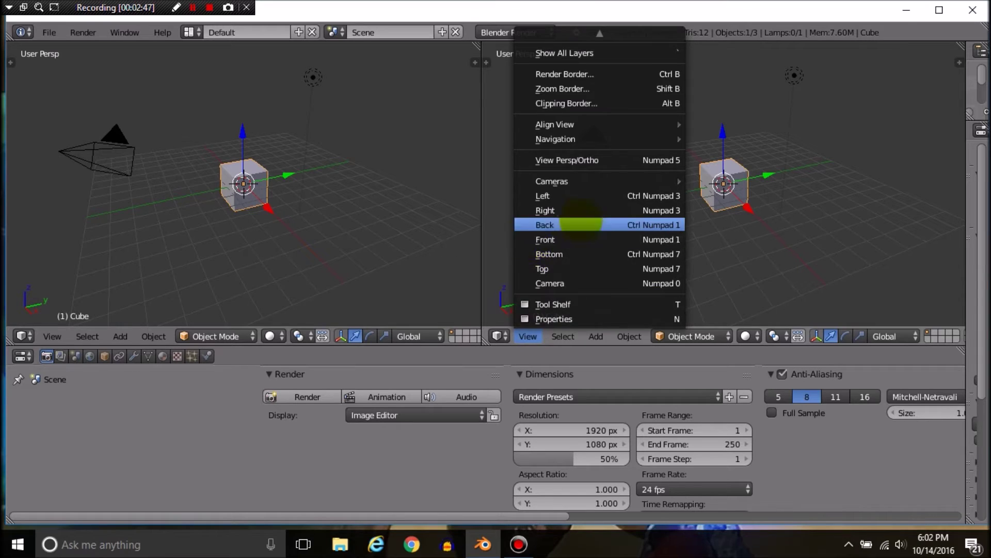
click(527, 336)
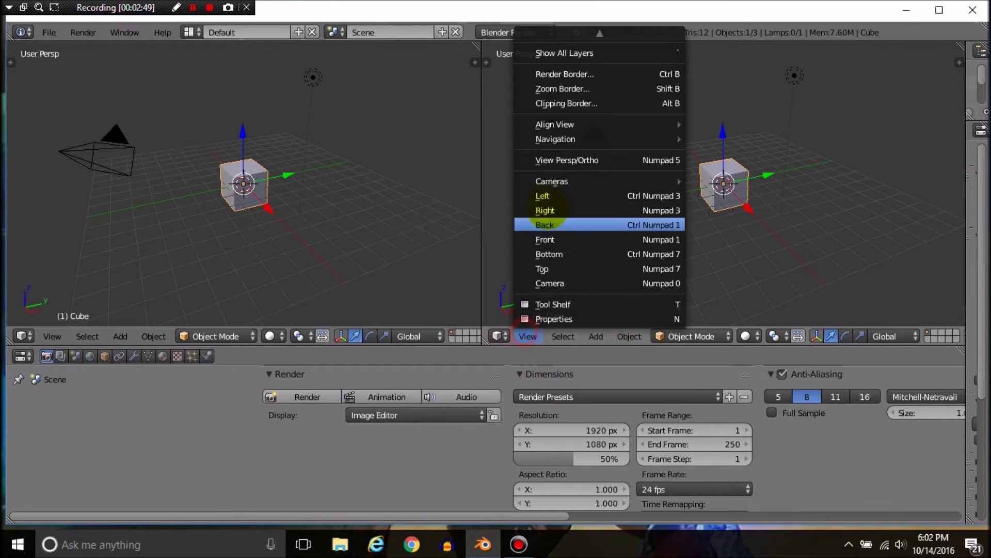
click(549, 193)
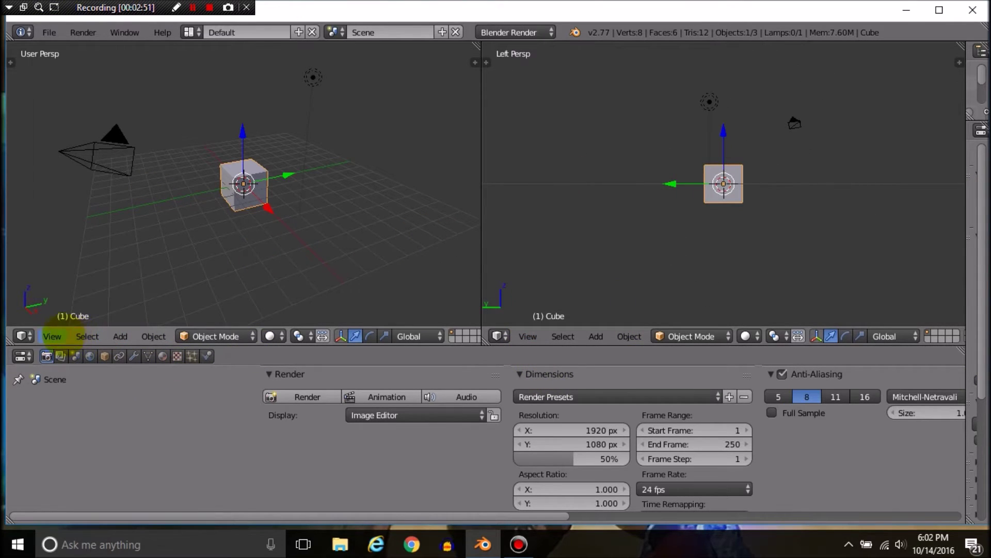
click(52, 336)
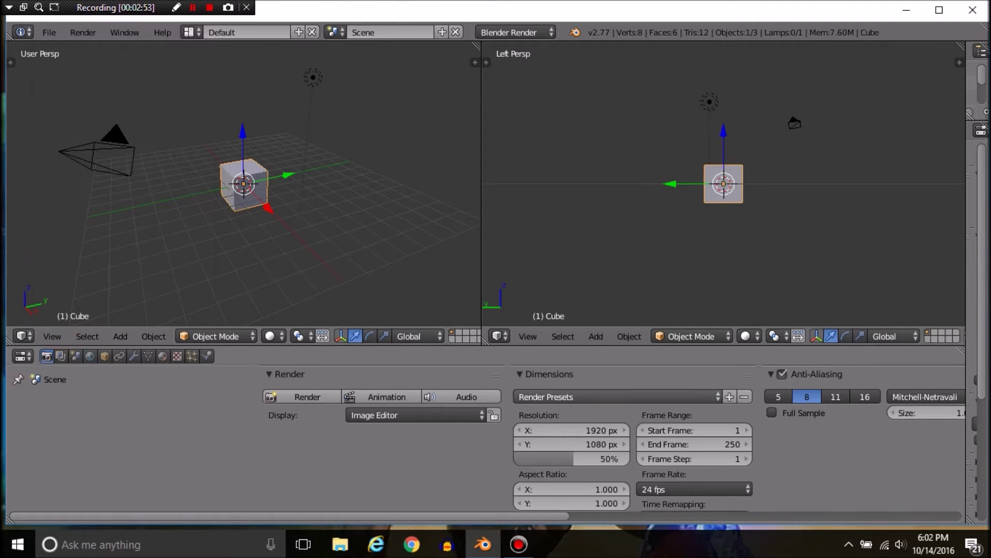
click(52, 336)
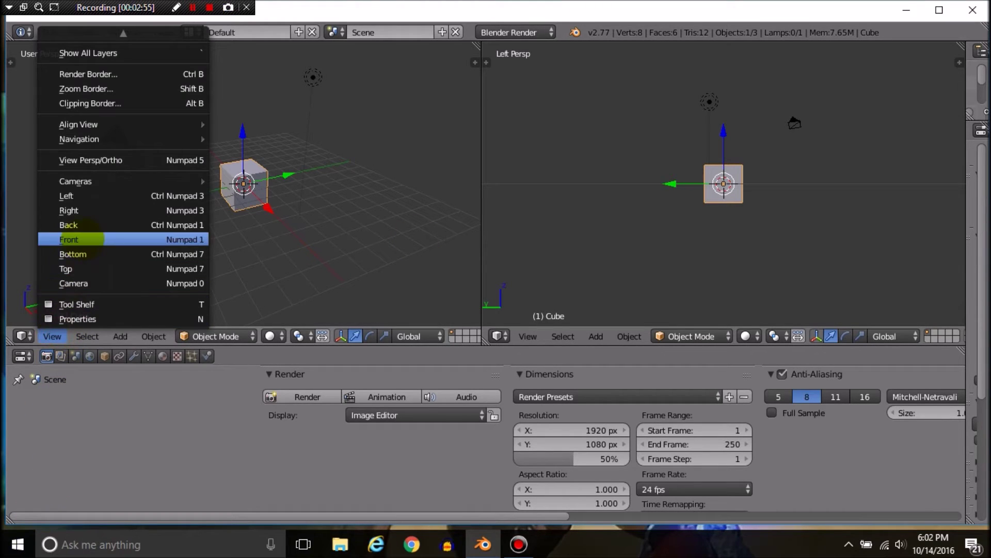
click(82, 235)
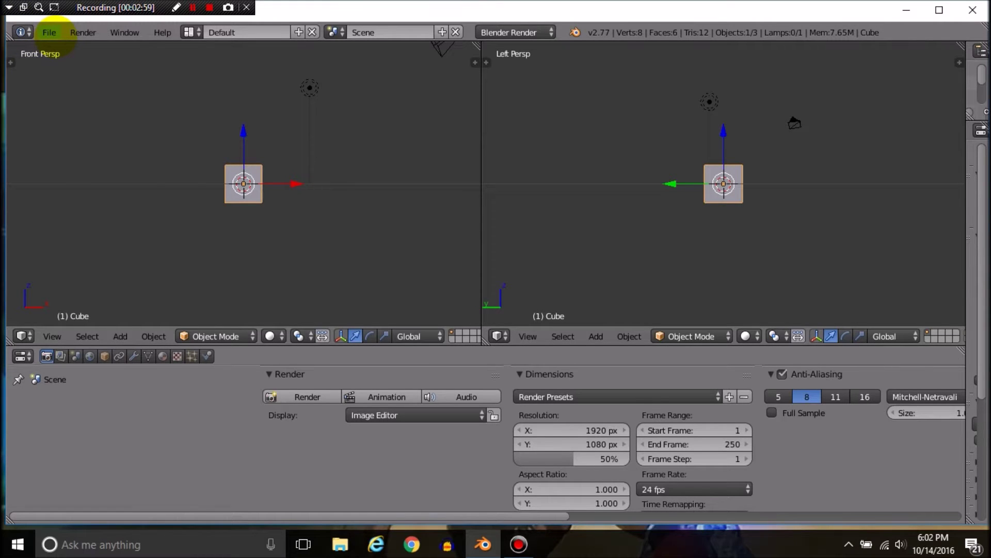
Delete the default cube from the scene
click(49, 32)
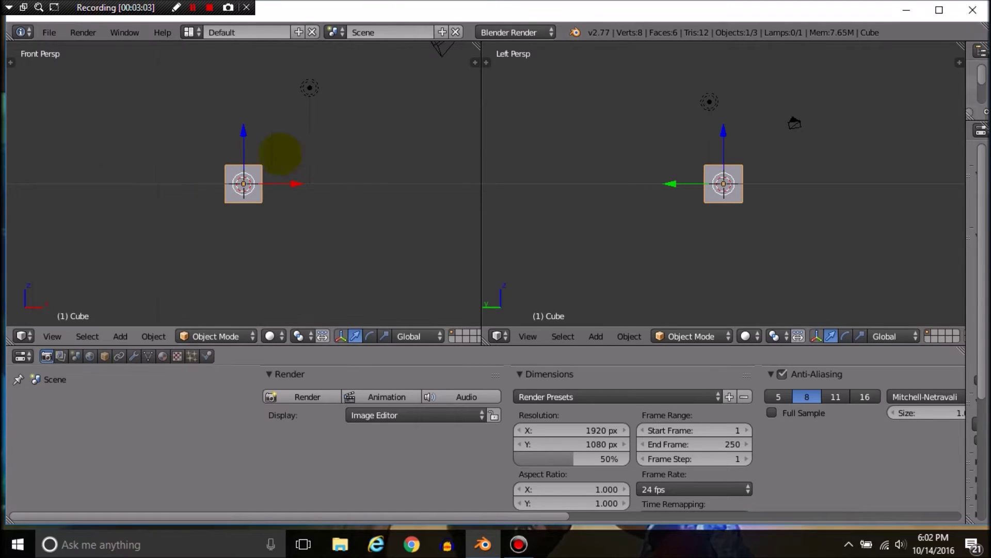
key(x)
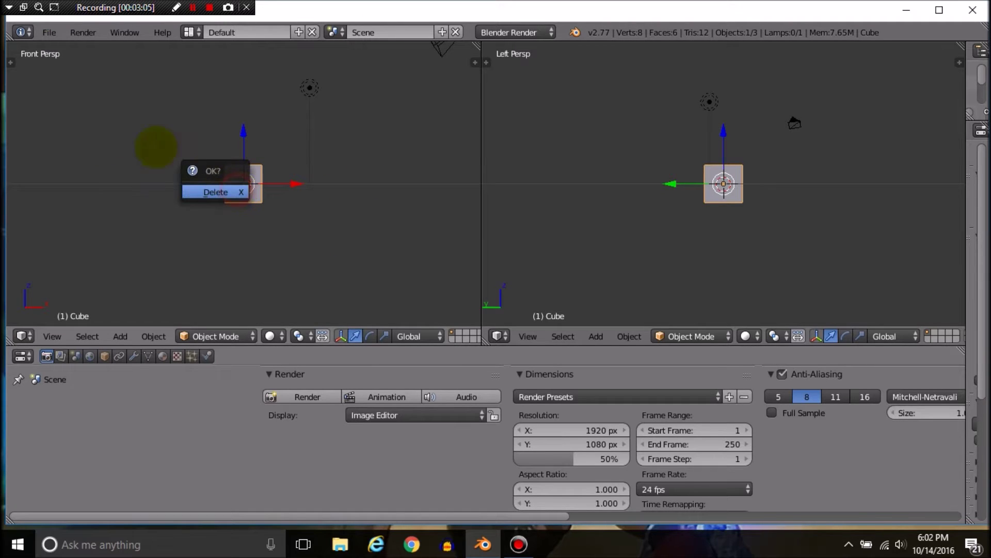
click(190, 191)
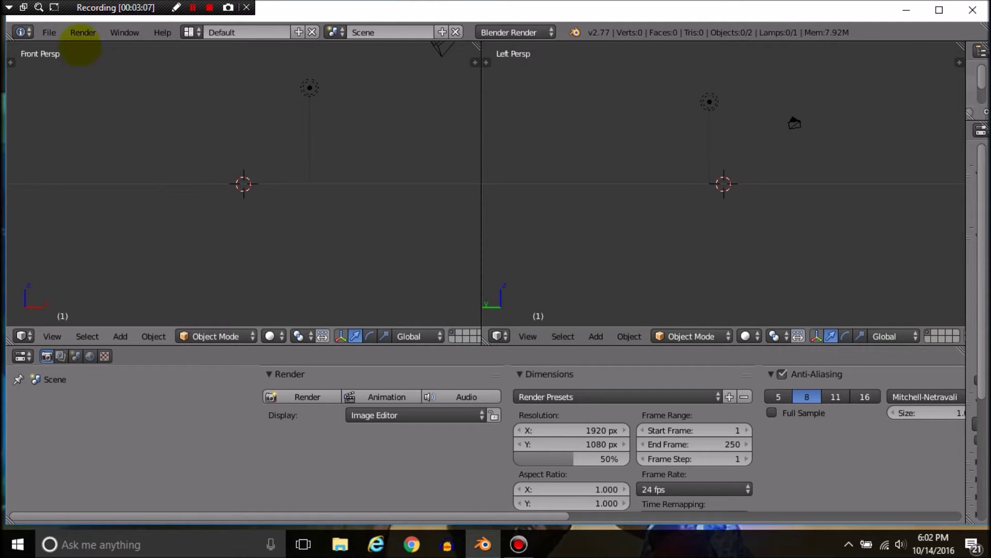
click(49, 32)
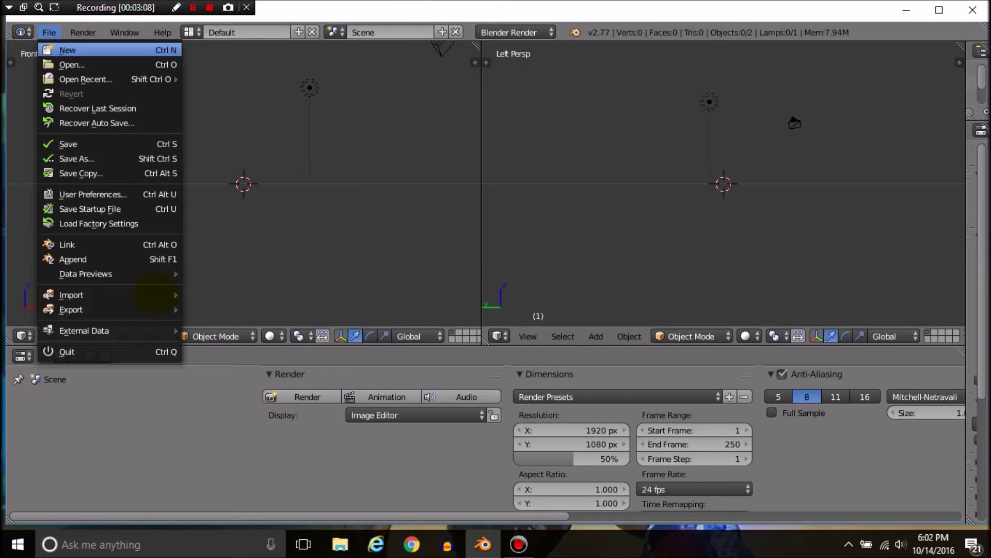
mouse_move(152, 295)
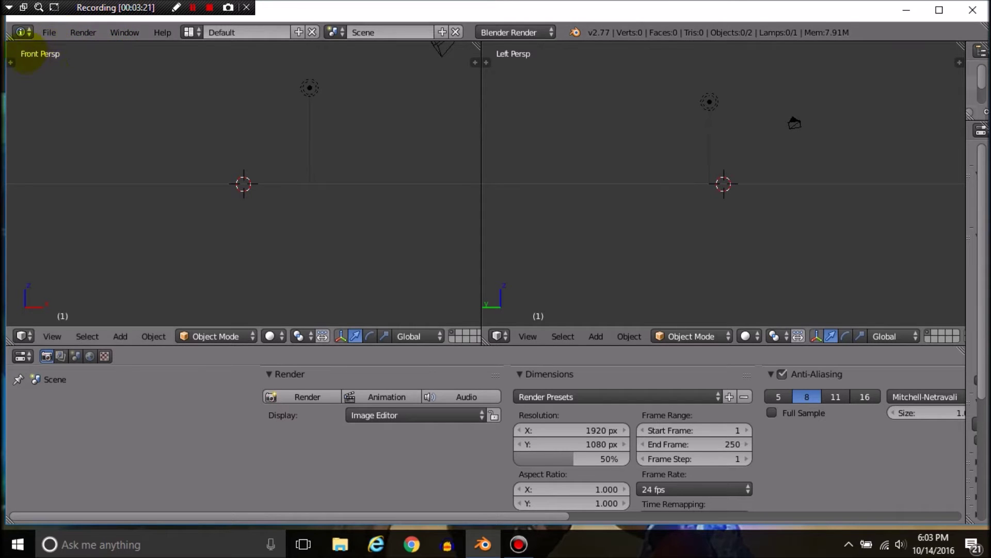
click(20, 32)
click(141, 245)
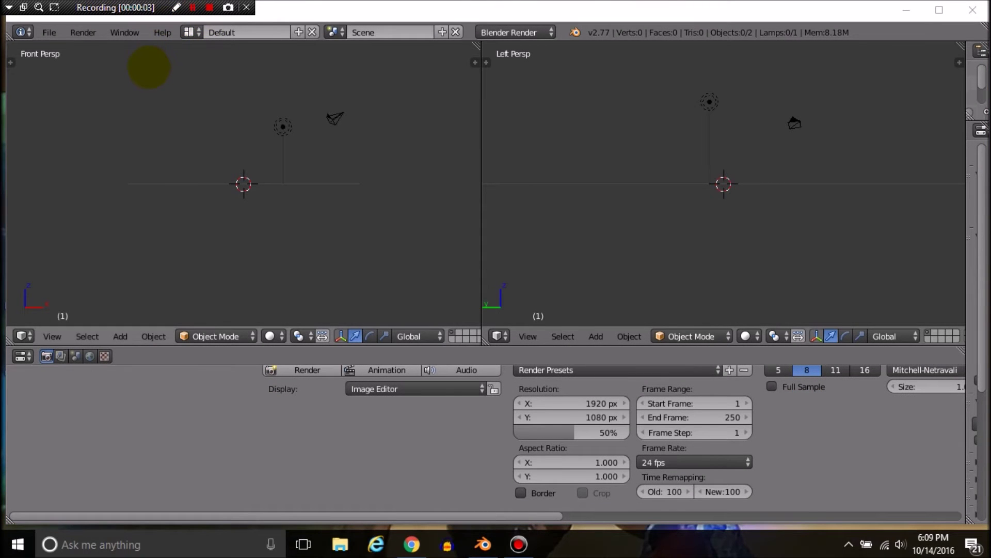
scroll(331, 437, up, 2)
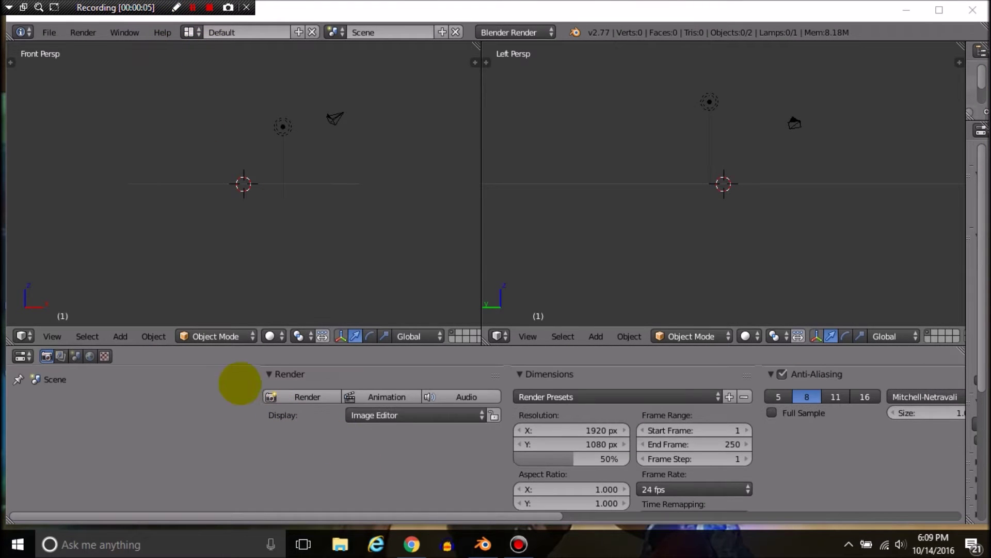
Start a Source Engine import and browse from the Desktop to Projects\Animations\Models\Sonic Generations models\Sonic (Modern)
click(50, 28)
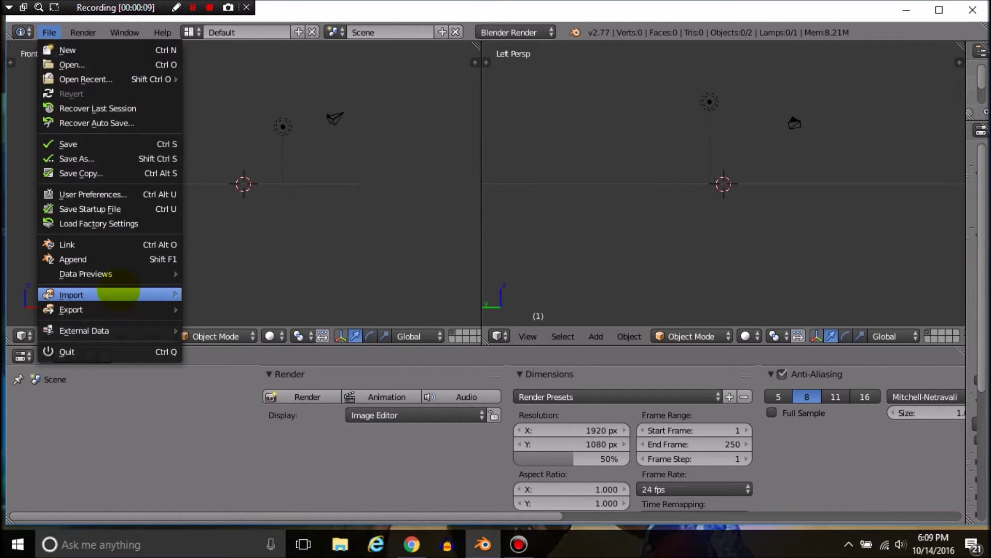
mouse_move(116, 294)
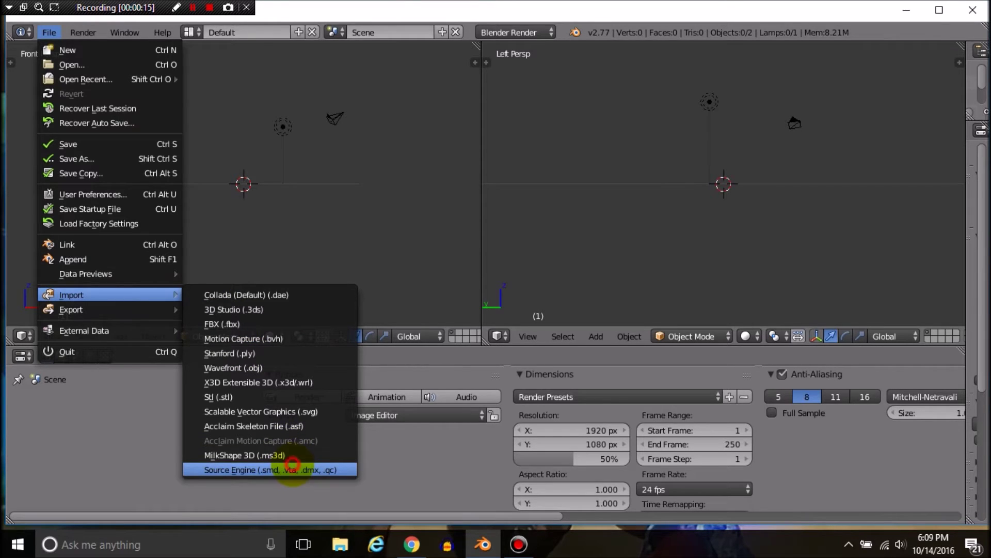
click(289, 469)
click(48, 231)
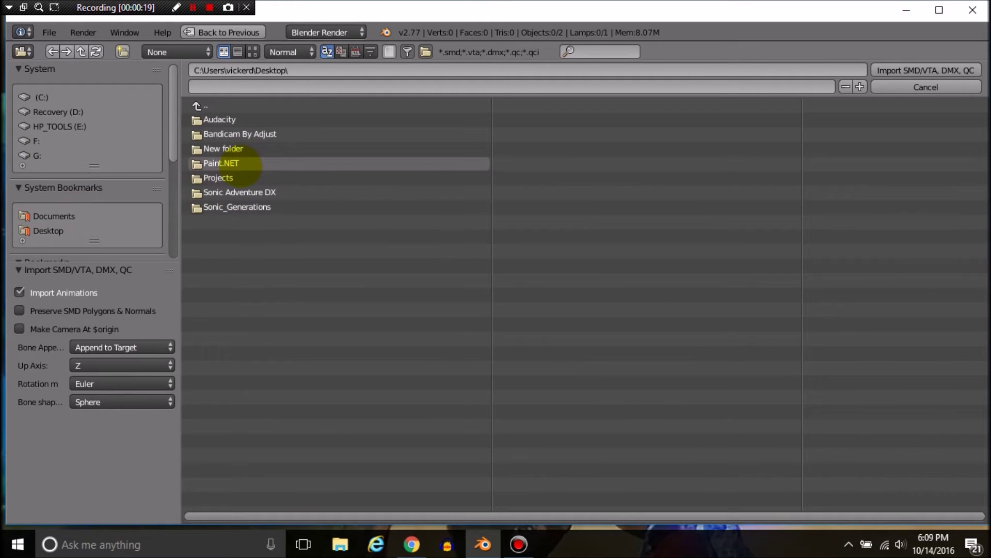
click(241, 178)
click(240, 119)
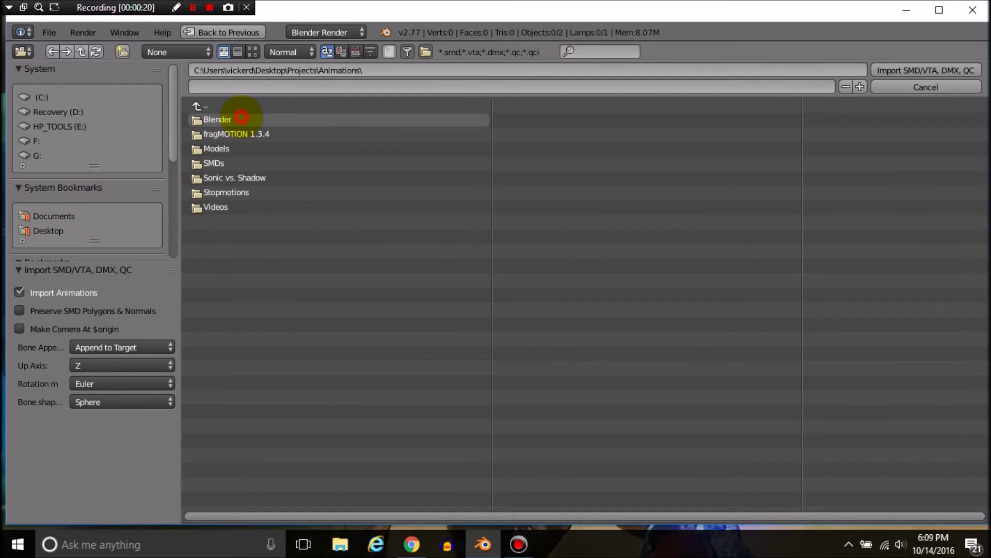
click(233, 149)
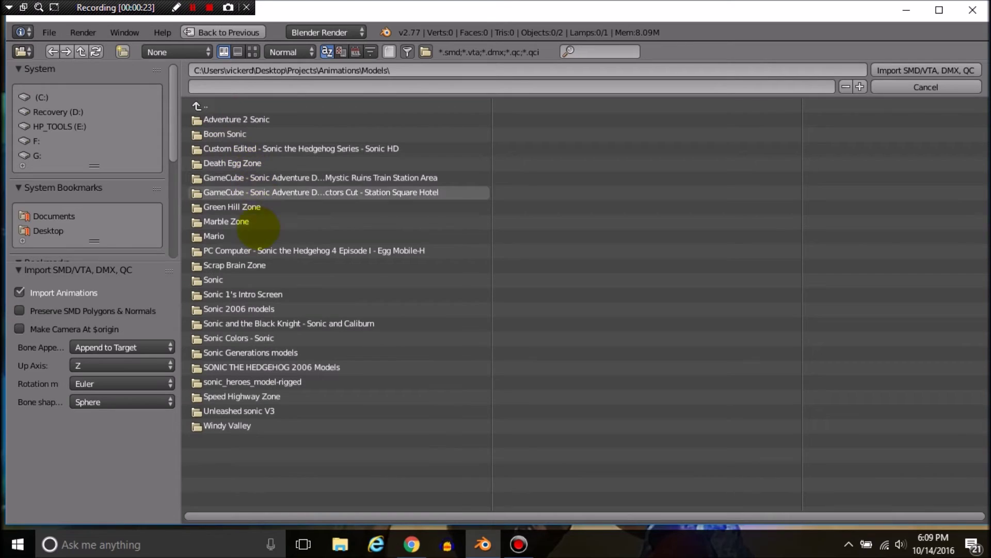
click(251, 354)
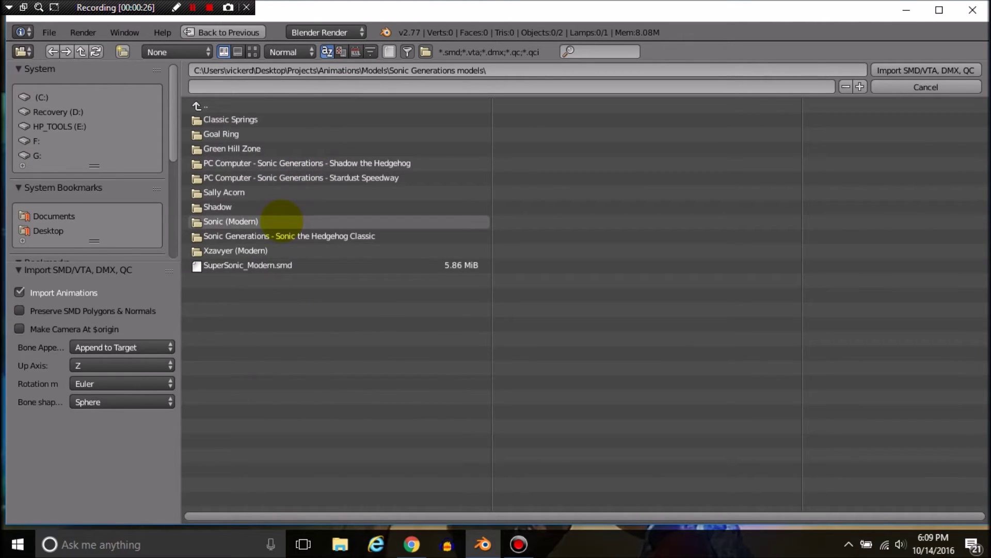
click(282, 221)
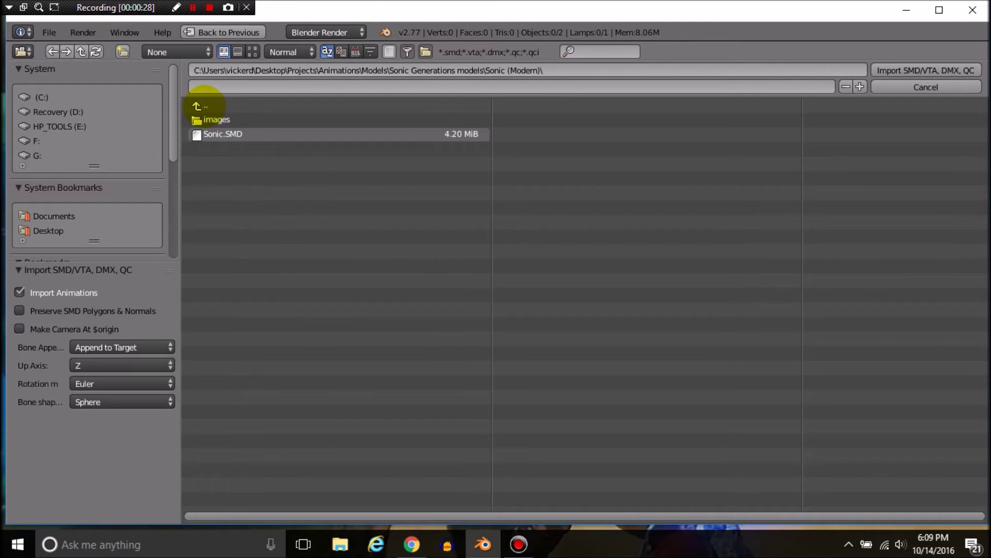
Go back up to the Models folder, reopen Sonic Generations models\Sonic (Modern) and import Sonic.SMD
click(199, 105)
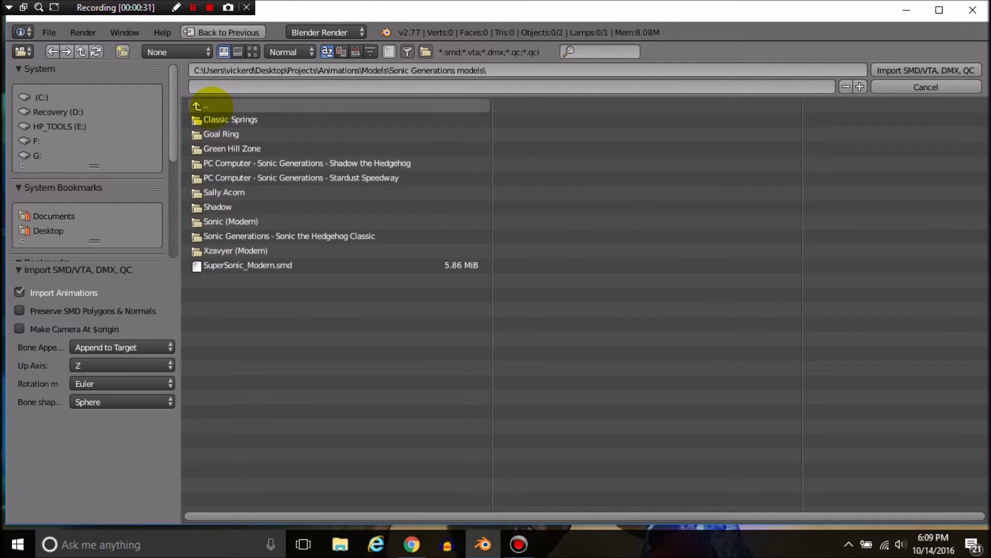
click(215, 104)
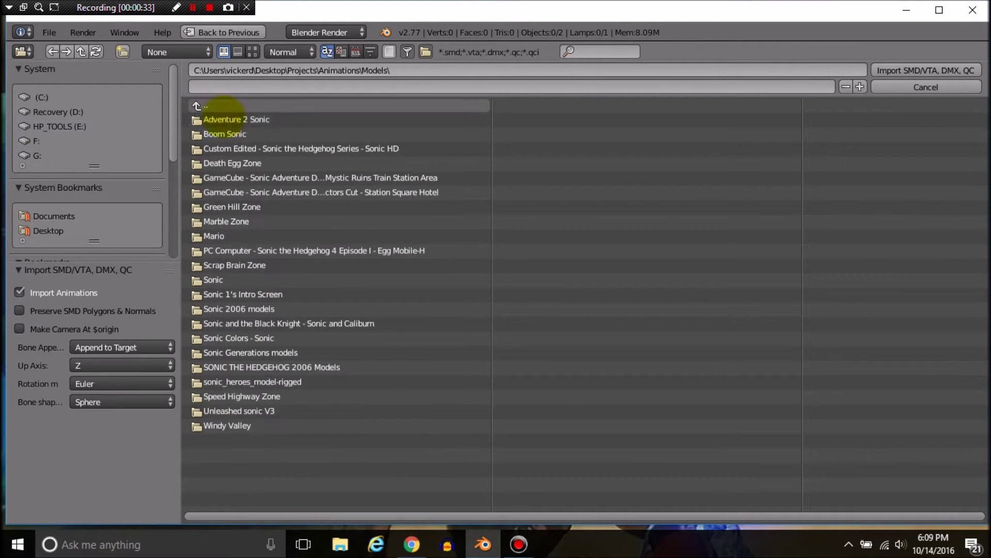
click(250, 353)
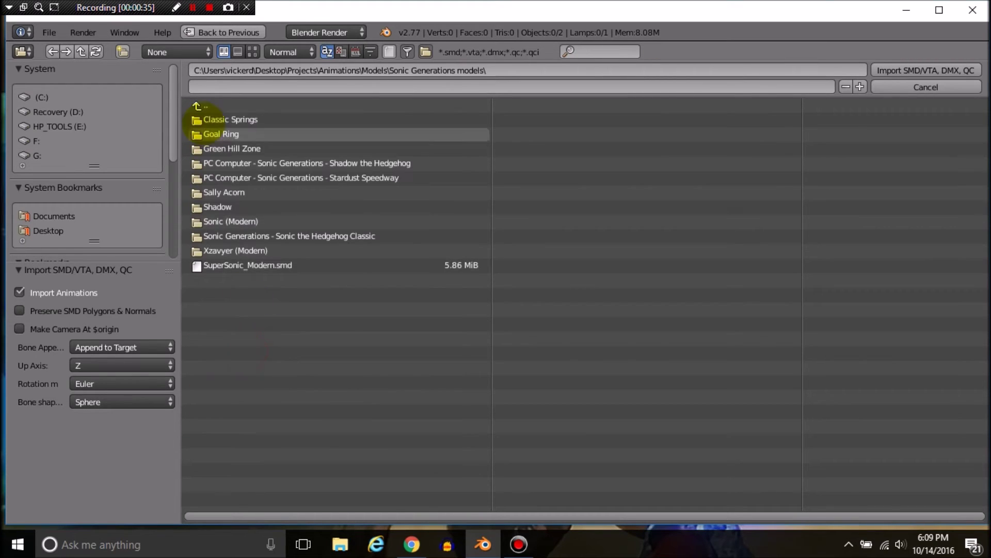
click(236, 221)
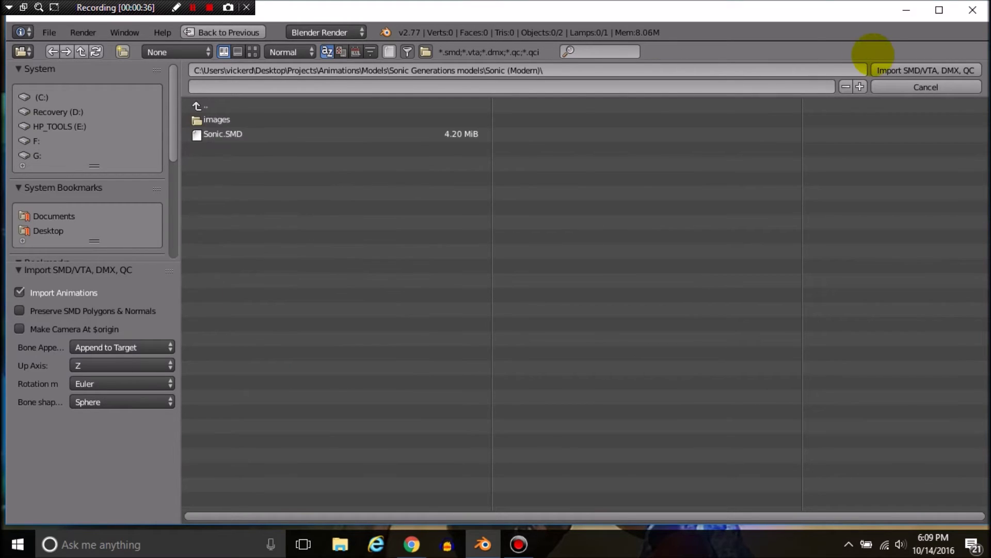
click(907, 74)
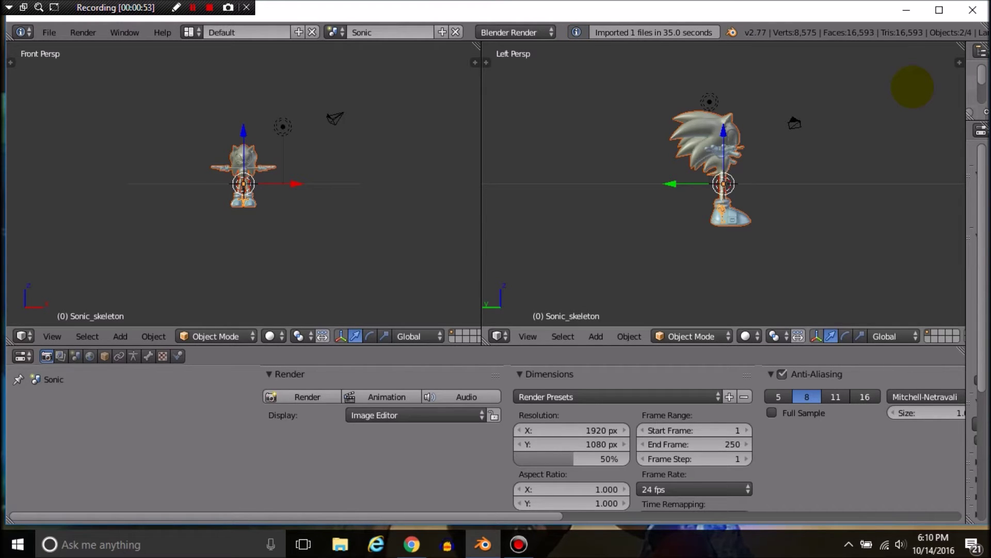
Examine the imported Sonic model's body, arms and shoes up close in the Front view
scroll(305, 173, up, 7)
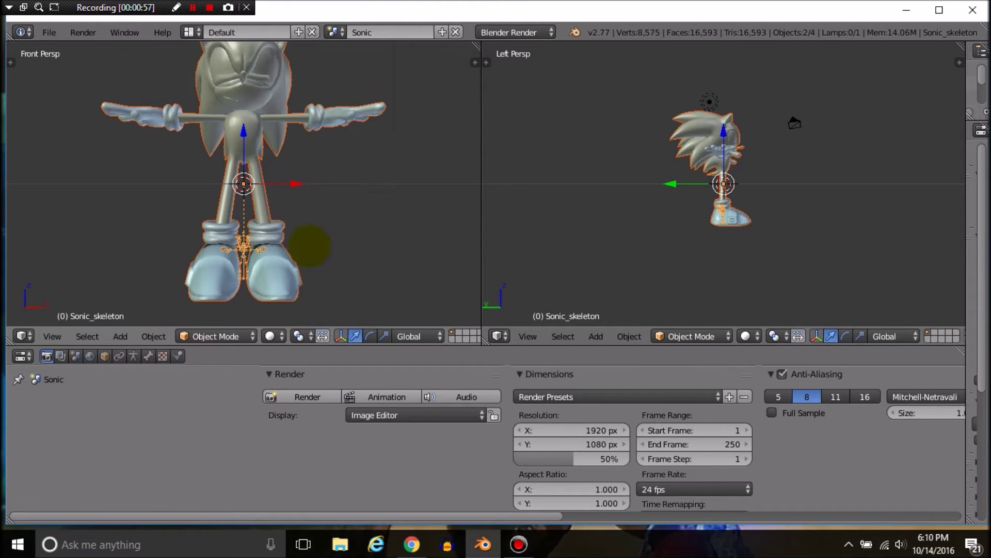
scroll(309, 245, up, 1)
shift+scroll(305, 249, up, 3)
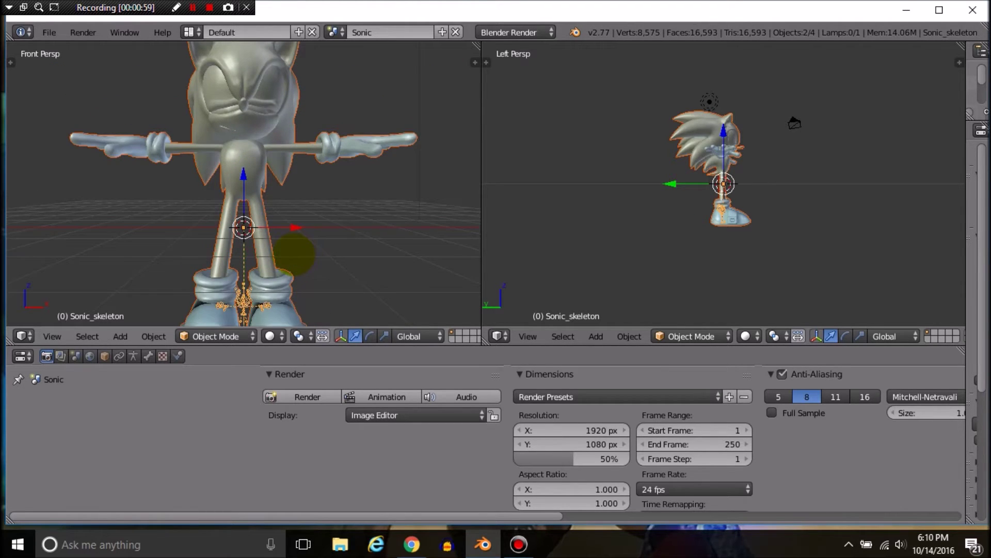
scroll(244, 184, up, 4)
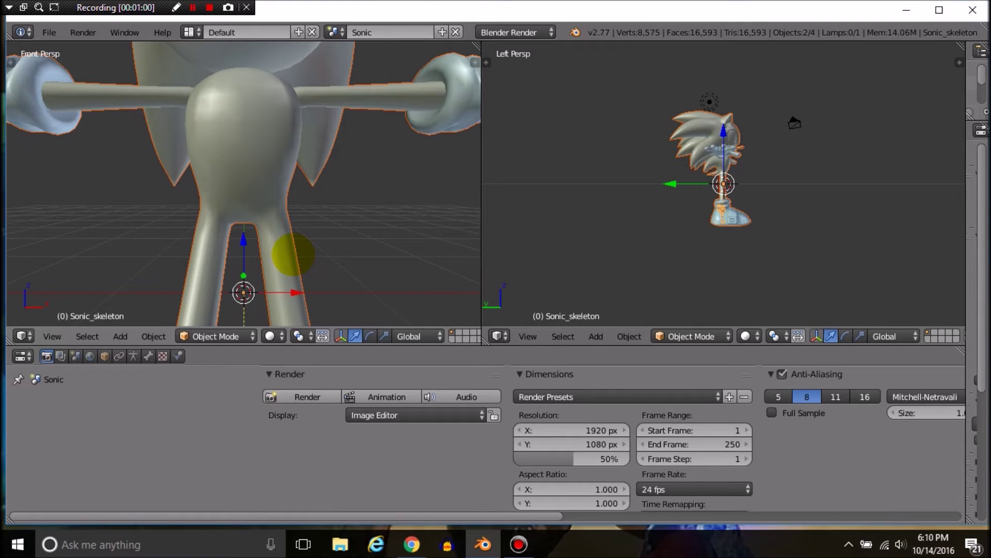
scroll(292, 254, down, 4)
shift+scroll(293, 254, down, 8)
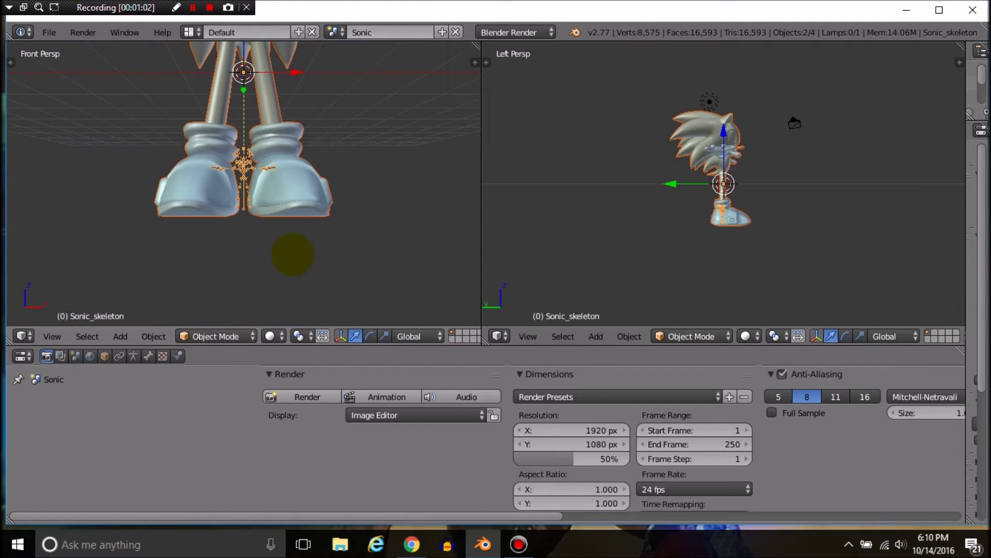
shift+scroll(293, 254, up, 5)
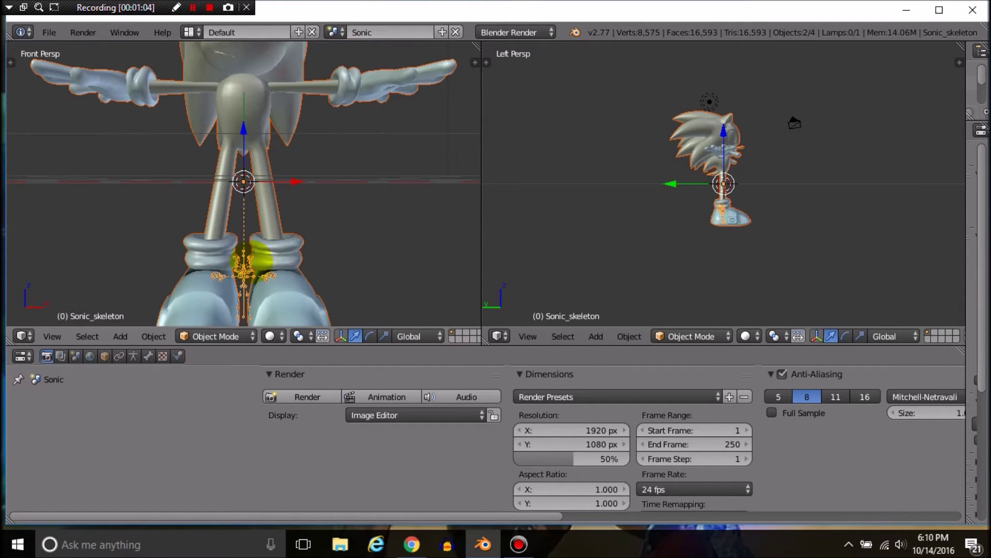
Select the Sonic mesh and scale it down uniformly to roughly the size of its skeleton
right_click(244, 269)
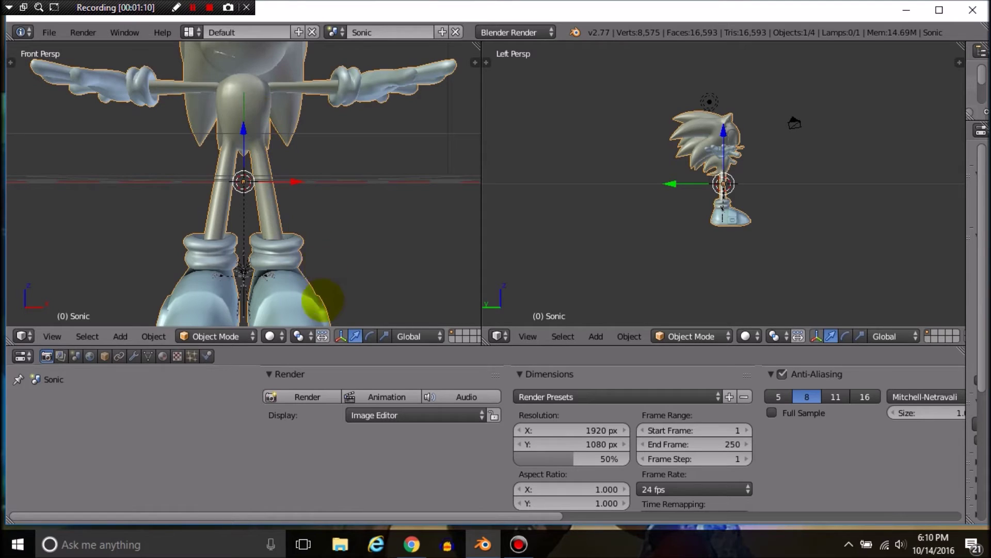
right_click(323, 264)
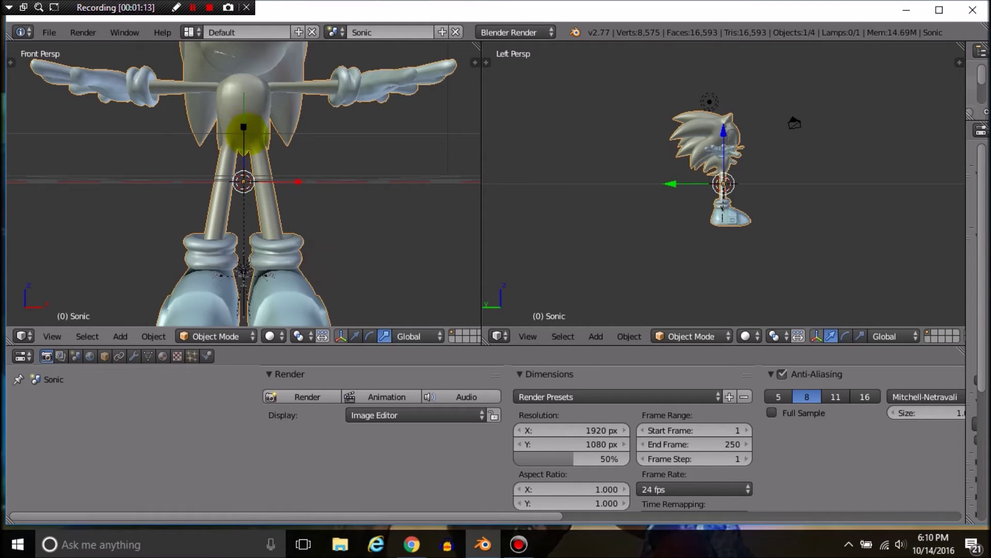
key(s)
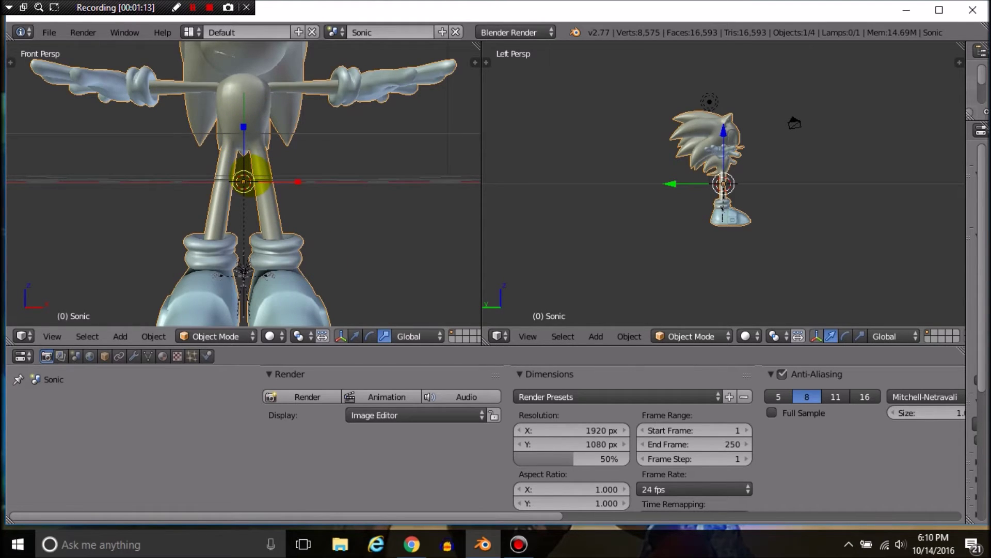
drag(255, 172, 246, 181)
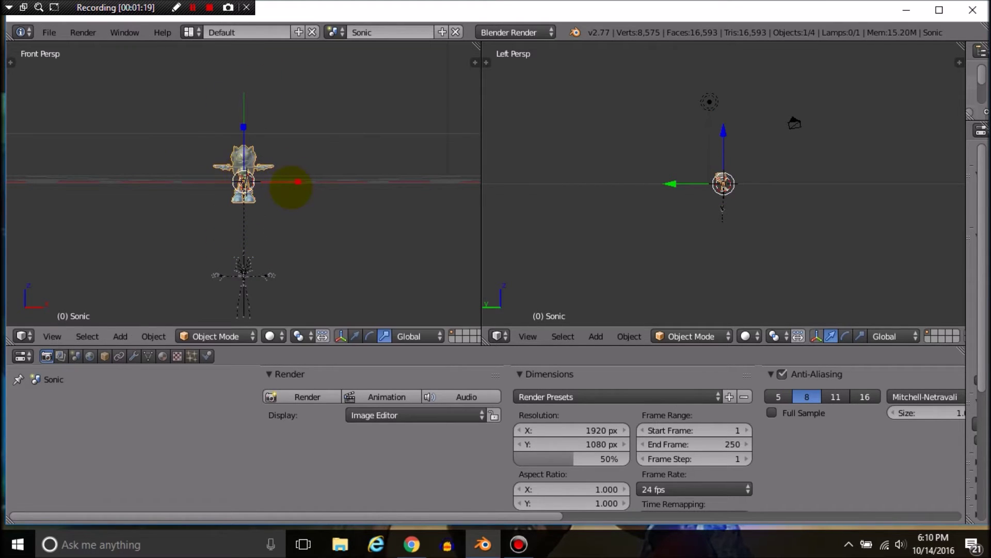
middle_drag(297, 189, 300, 196)
Move the Sonic mesh down along the Z axis until it overlaps the skeleton, with the arms on the arm bones
click(355, 336)
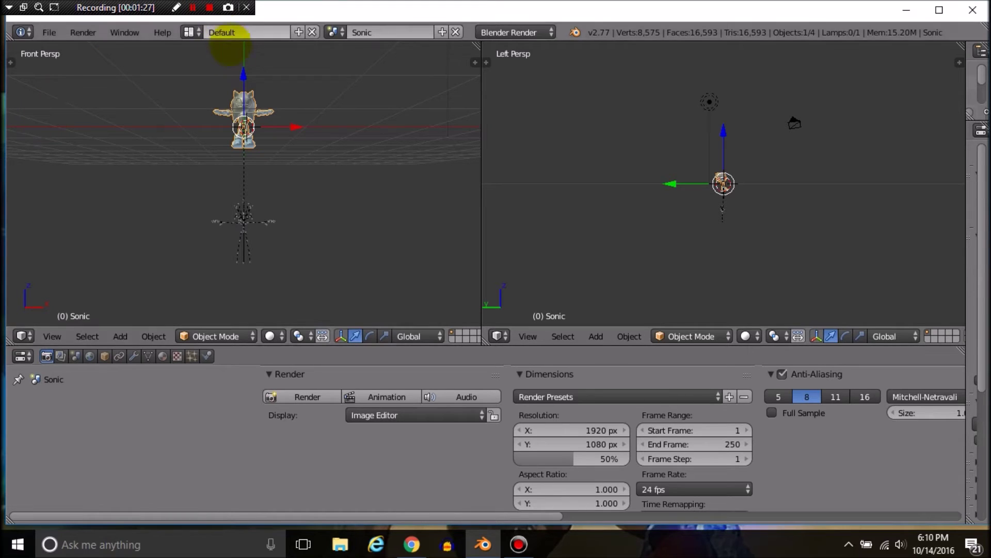
drag(243, 67, 243, 145)
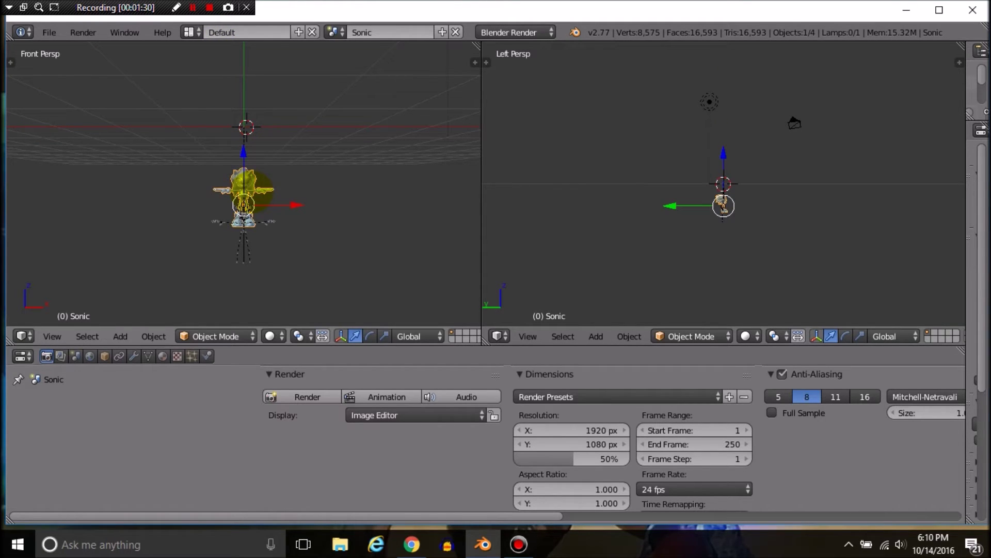
drag(247, 192, 247, 229)
scroll(248, 245, up, 4)
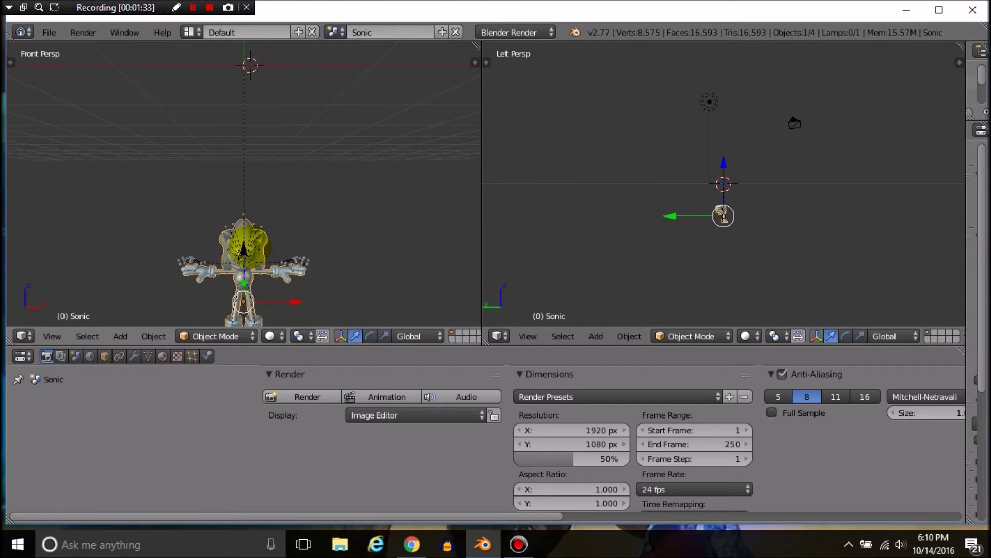
shift+middle_drag(249, 315, 250, 244)
scroll(249, 246, up, 2)
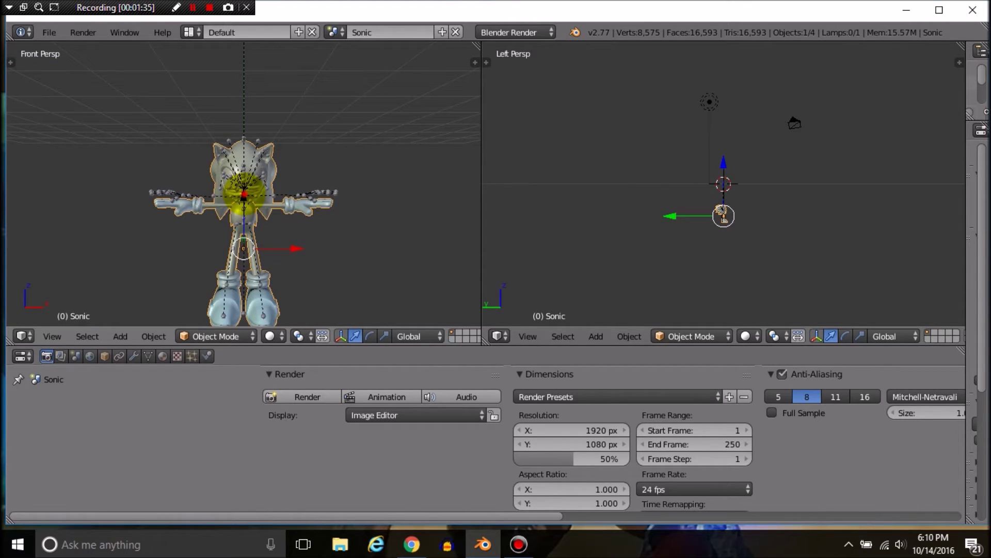
drag(244, 194, 243, 182)
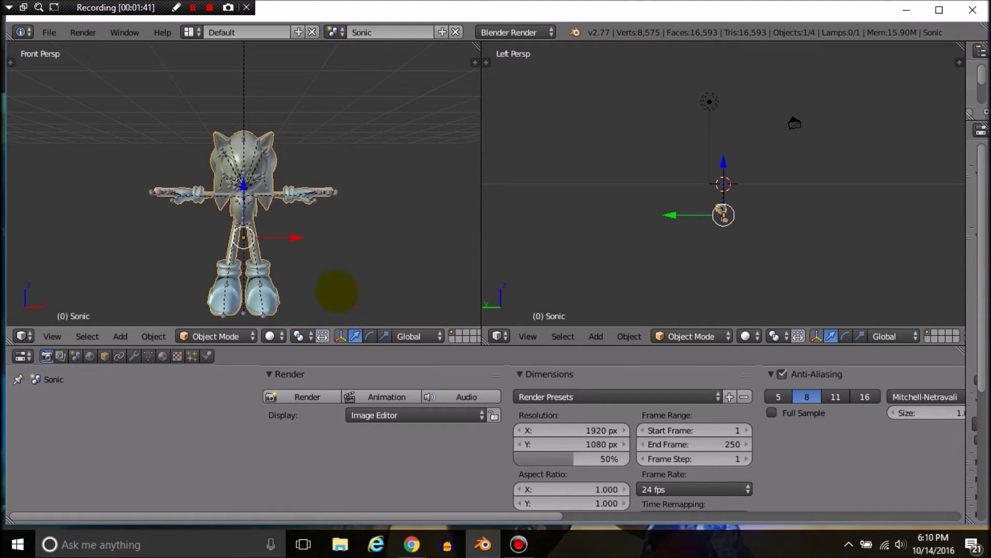
Fine-tune the Sonic mesh's scale against the skeleton's arm span, undoing the trial enlargement
click(369, 337)
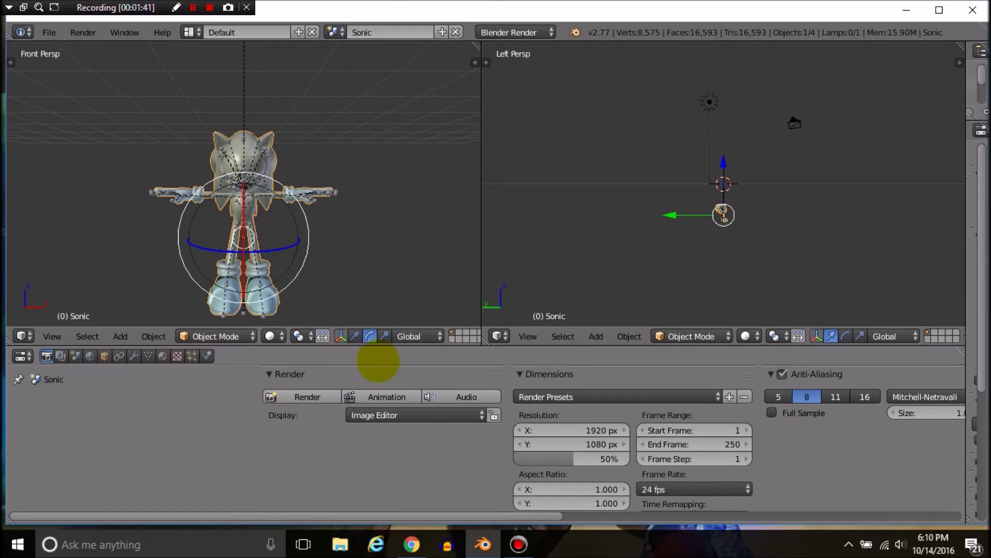
click(384, 336)
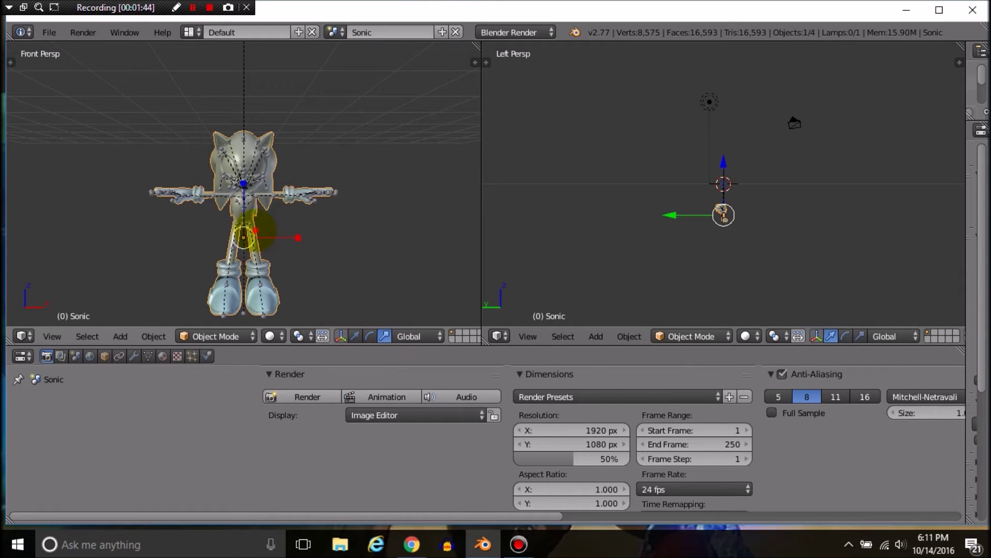
drag(255, 231, 258, 229)
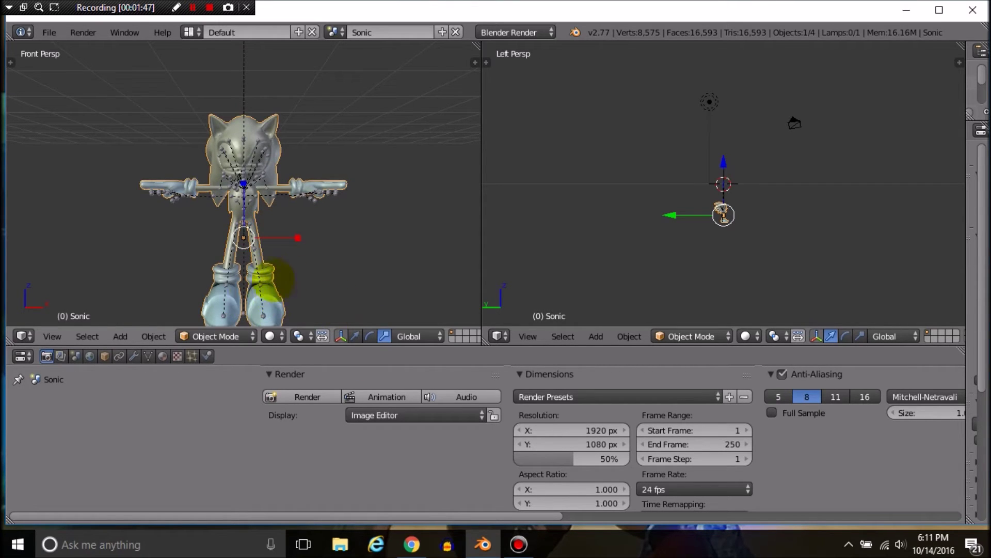
key(ctrl+z)
Switch the Front view to orthographic and lower the Sonic mesh slightly along Z so its hands line up with the hand bones
click(51, 335)
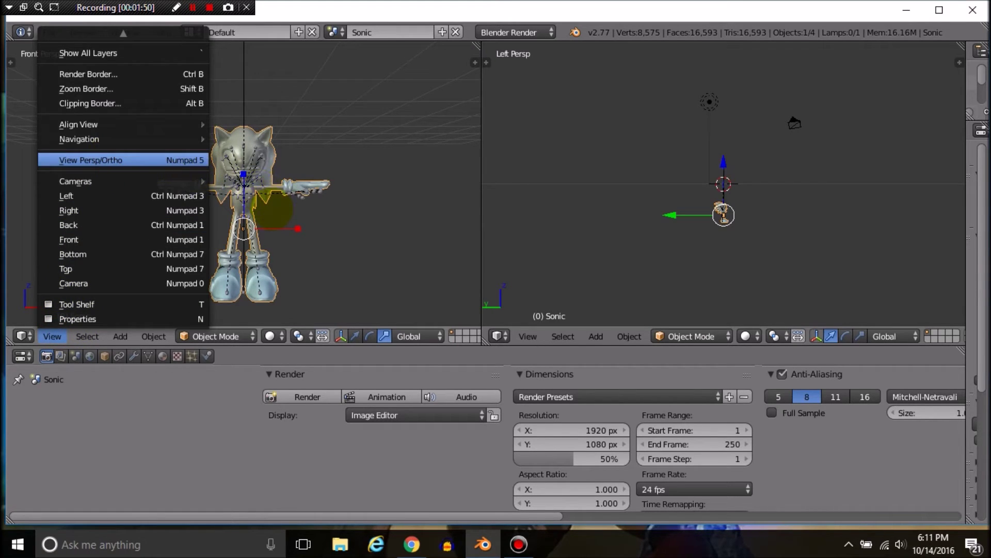
key(Return)
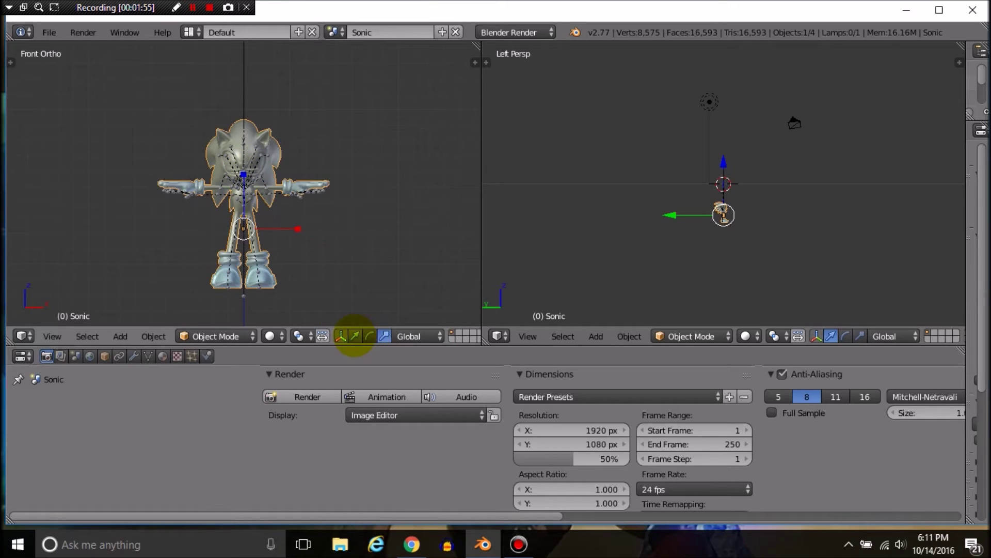
click(355, 337)
drag(244, 175, 244, 184)
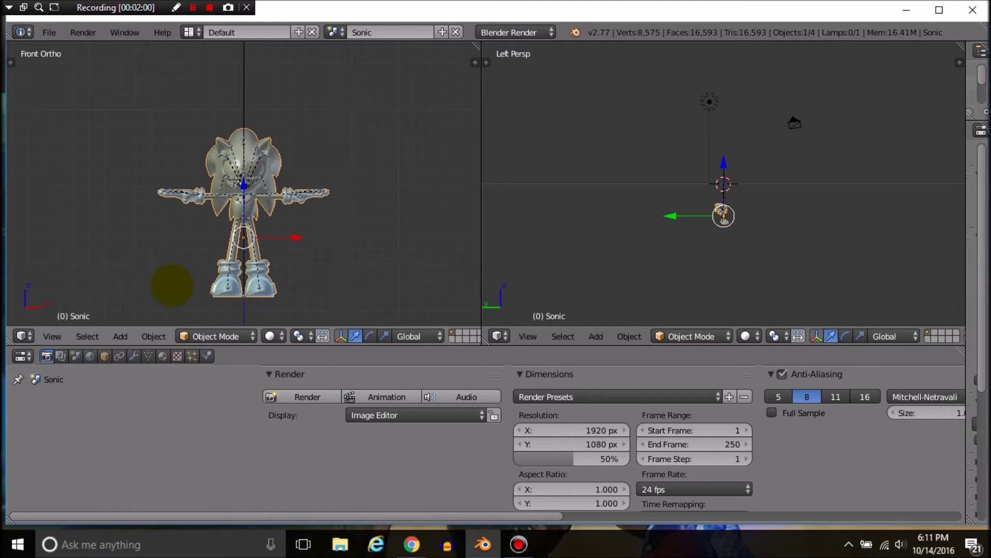
Return the Front view to perspective and check how the mesh's head, hands and legs align with the bones
click(52, 336)
click(98, 160)
scroll(266, 214, up, 6)
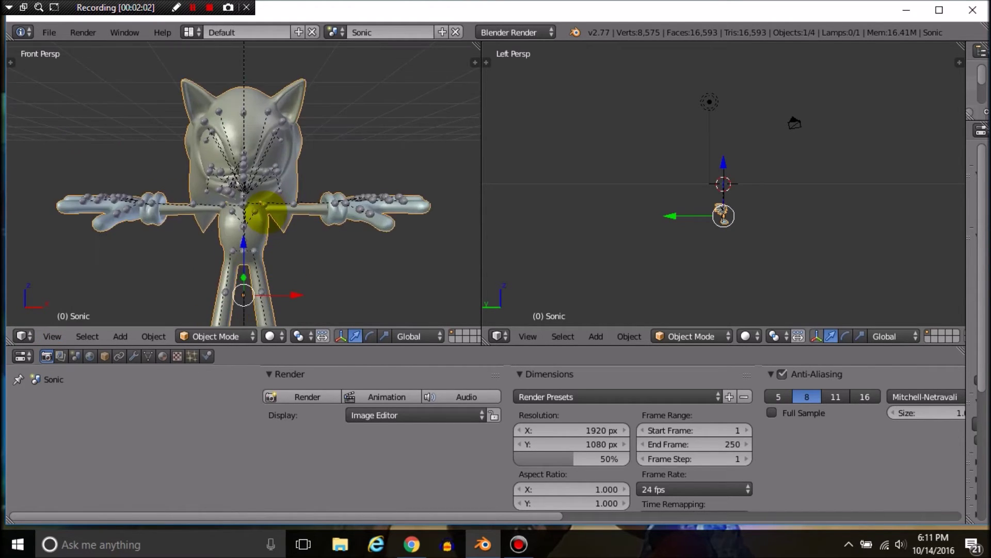
scroll(266, 212, down, 8)
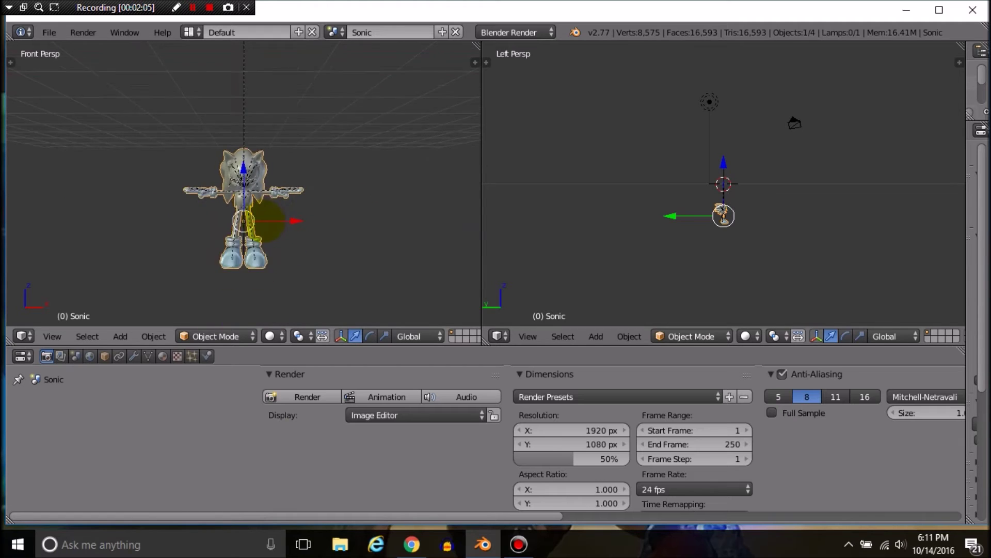
scroll(266, 224, up, 2)
scroll(265, 222, down, 2)
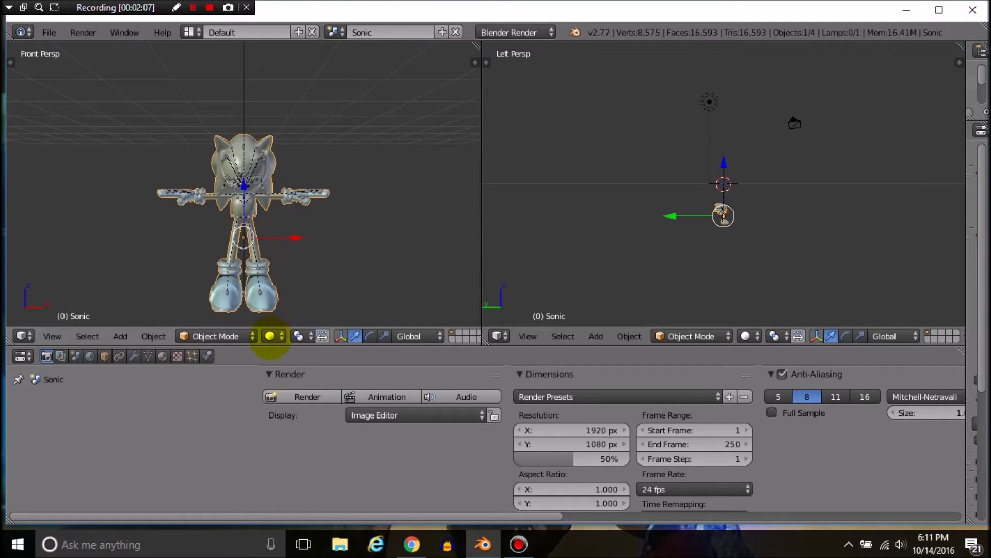
Set the viewport shading to Material in both the Front and Left views
click(269, 336)
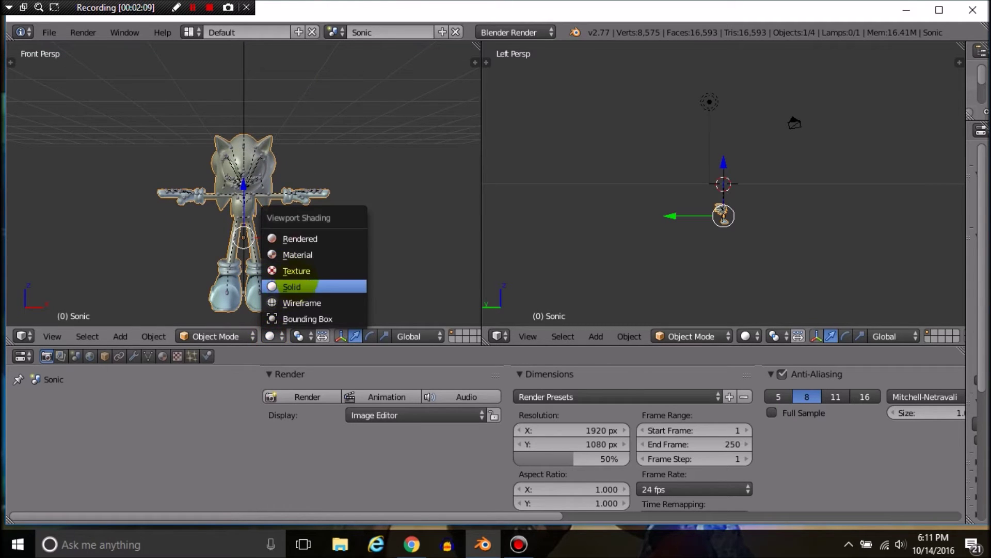
click(304, 251)
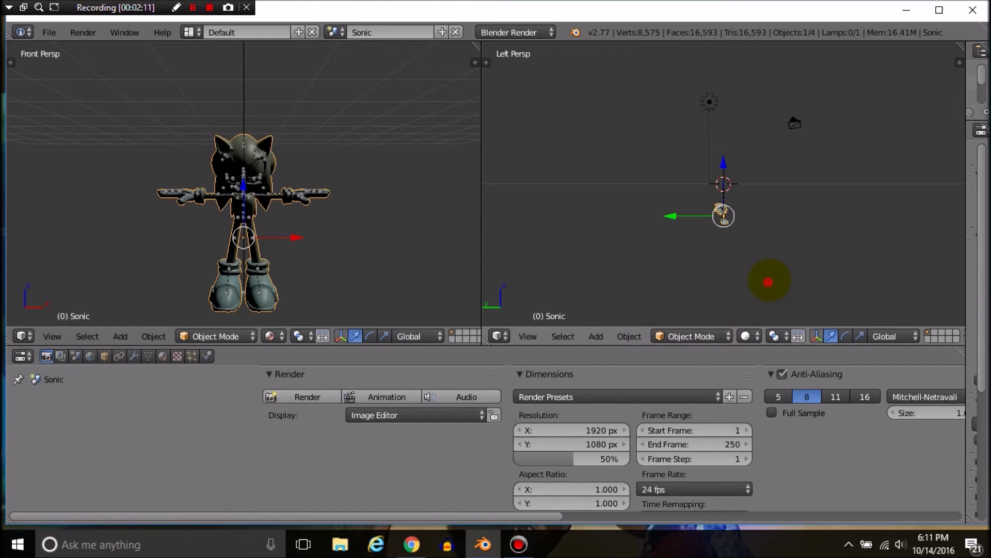
click(750, 336)
click(783, 251)
scroll(762, 239, up, 3)
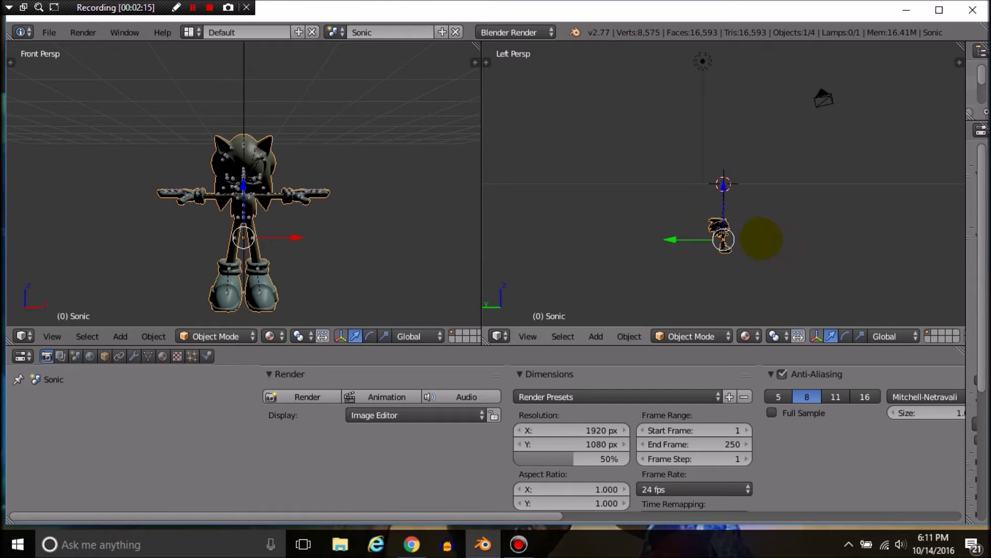
scroll(760, 238, up, 5)
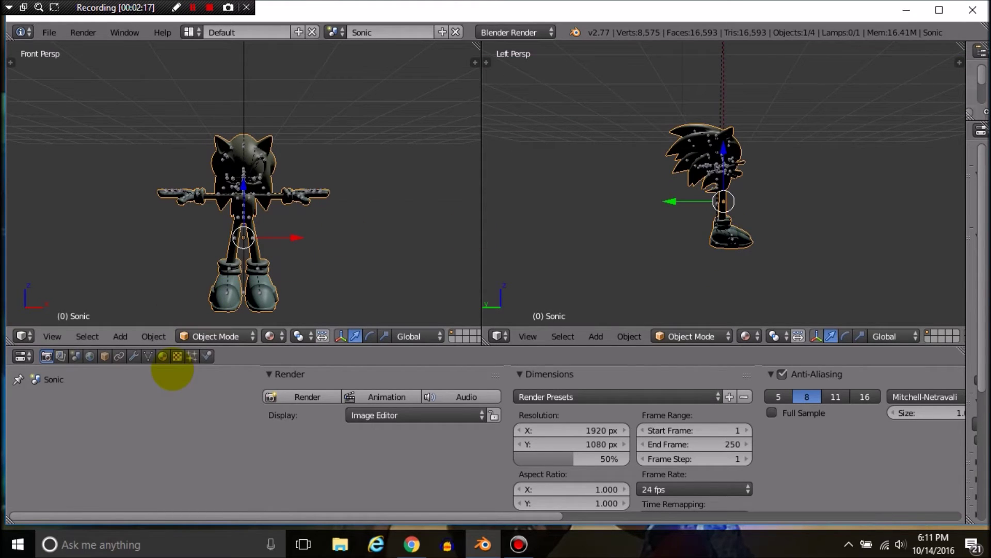
Create a new texture for the body material chr_sonic_body01_dif_HD.bmp
click(177, 356)
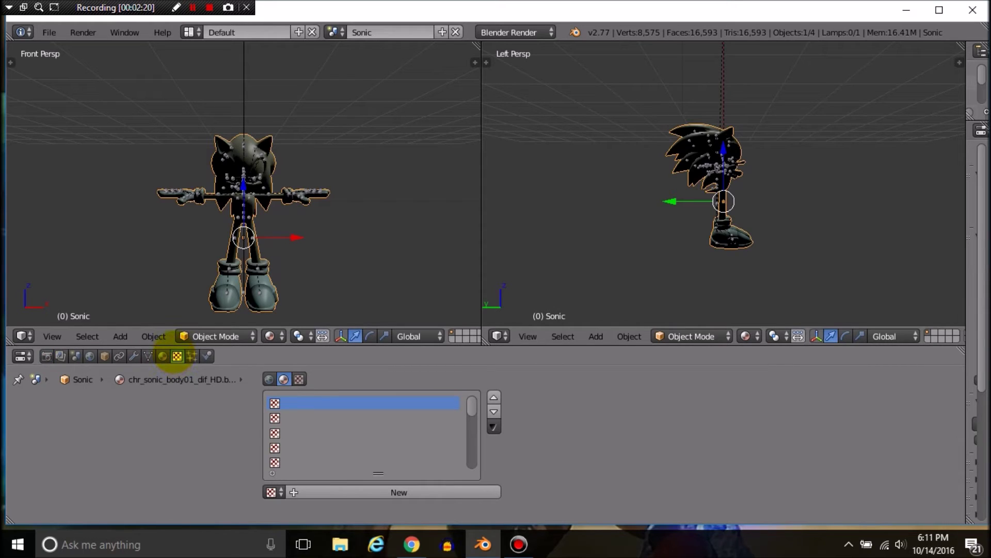
click(163, 355)
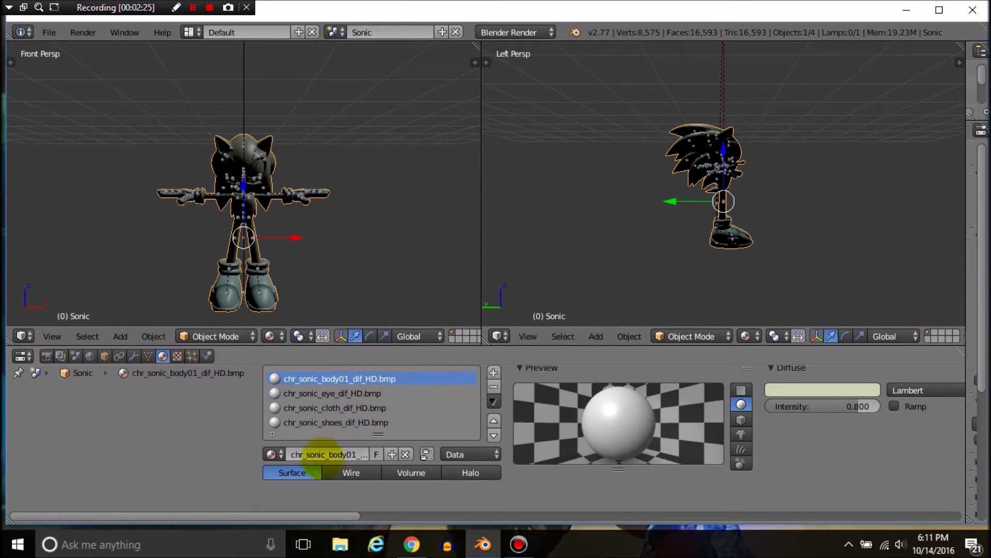
drag(299, 513, 387, 506)
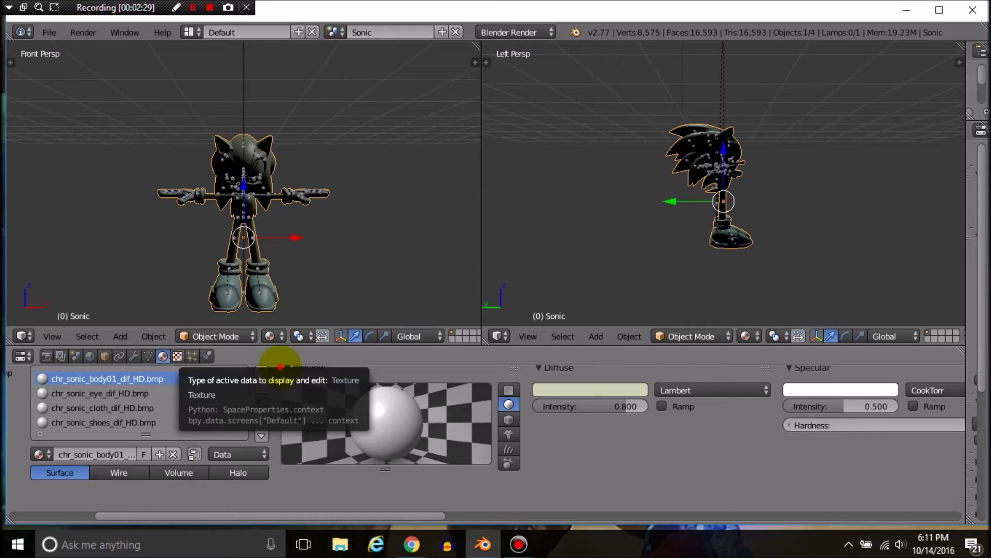
click(311, 487)
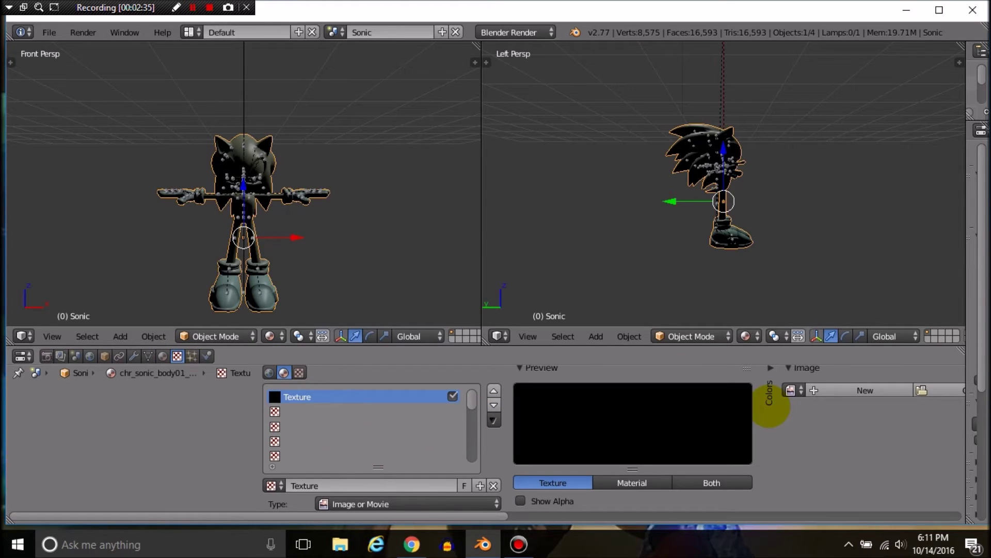
Load chr_sonic_body01_dif_HD.png as the body texture's image from Desktop\Projects\Animations\Models\Sonic Generations models\Sonic (Modern)\images
click(920, 389)
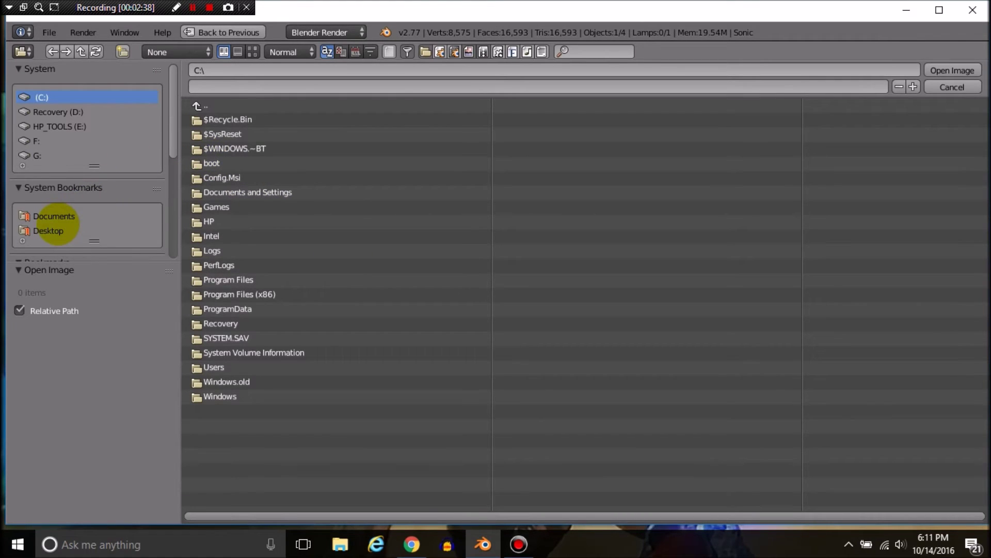
click(53, 230)
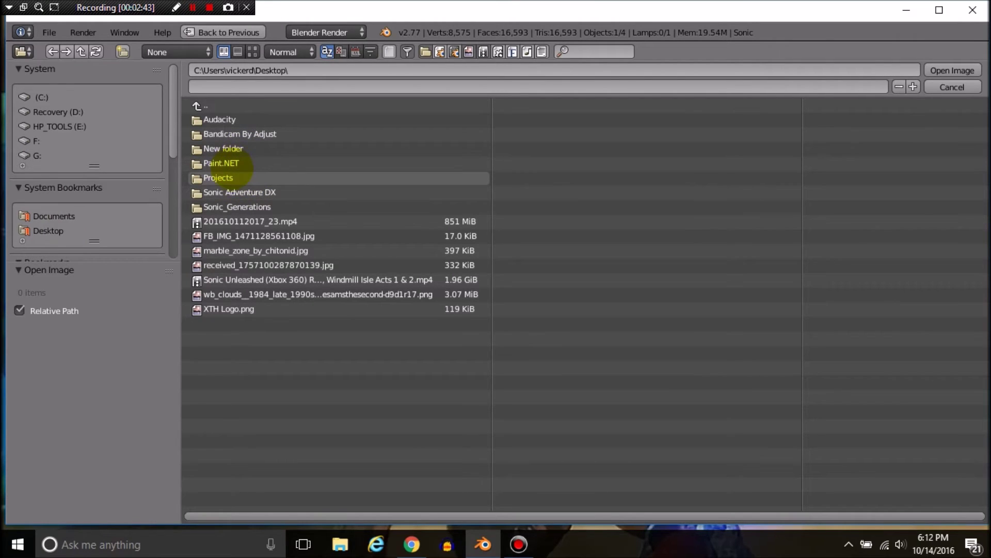
click(231, 177)
click(225, 115)
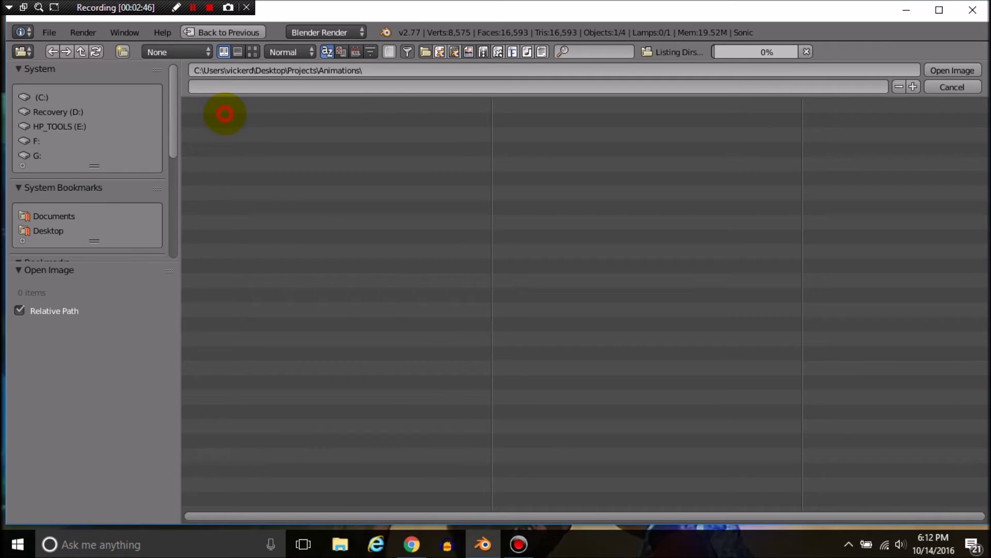
click(235, 149)
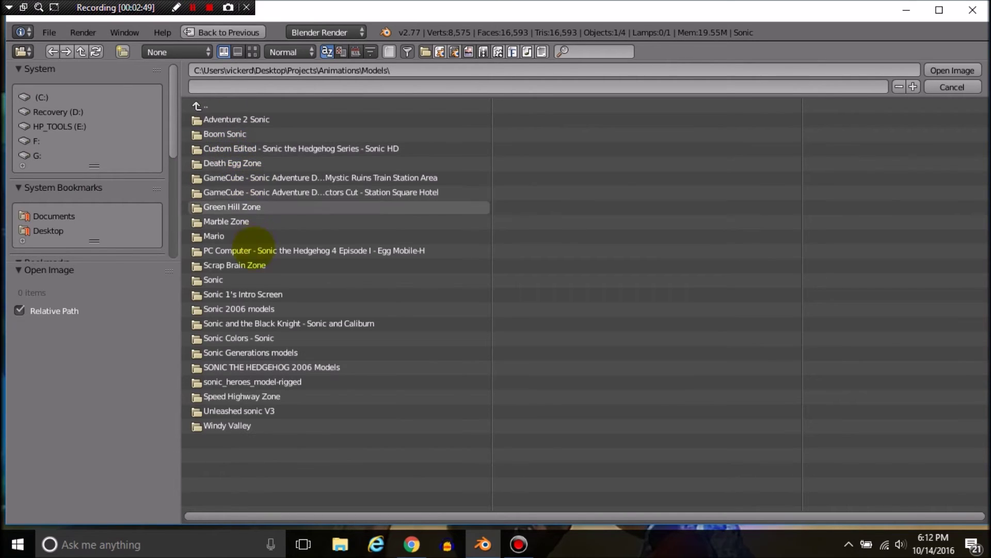
click(247, 352)
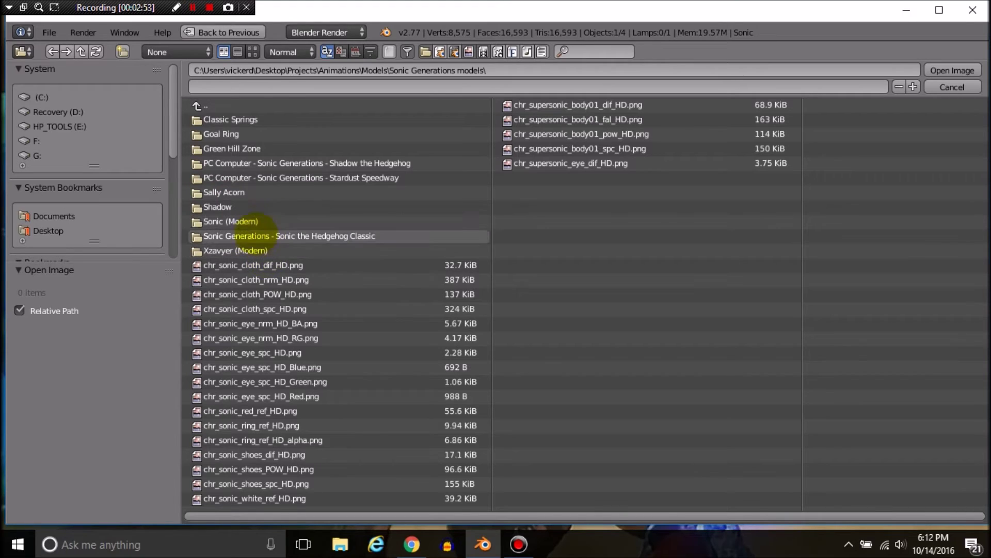
click(254, 221)
click(273, 119)
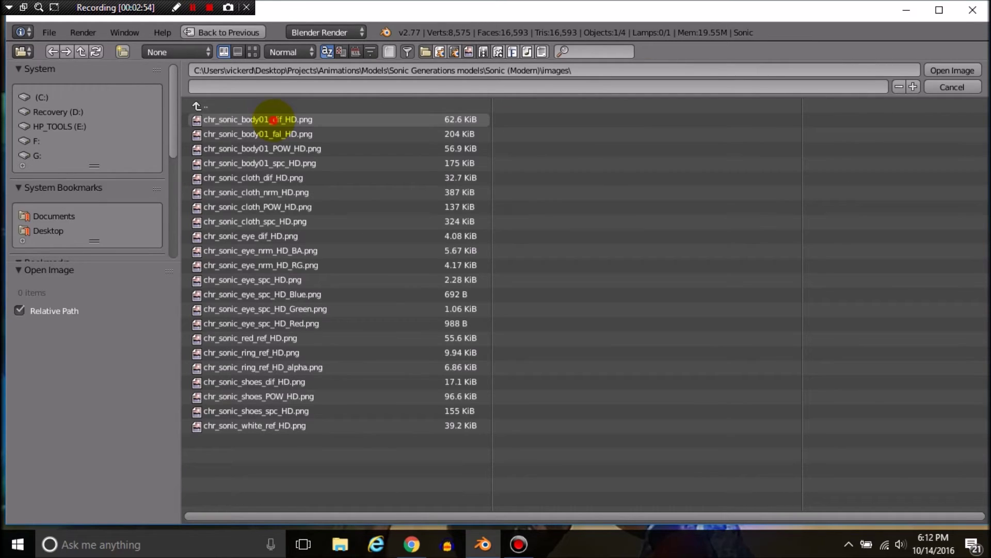
click(272, 119)
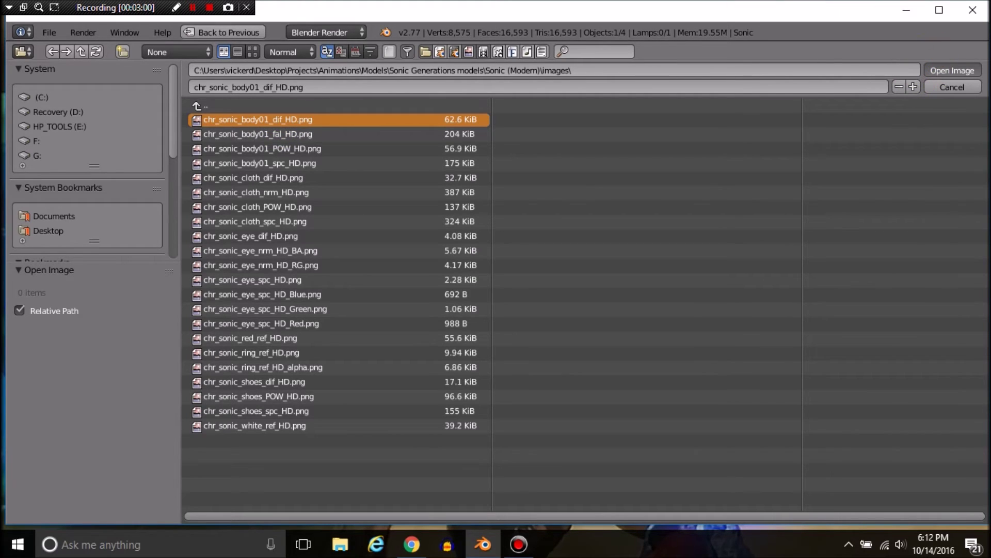
click(951, 70)
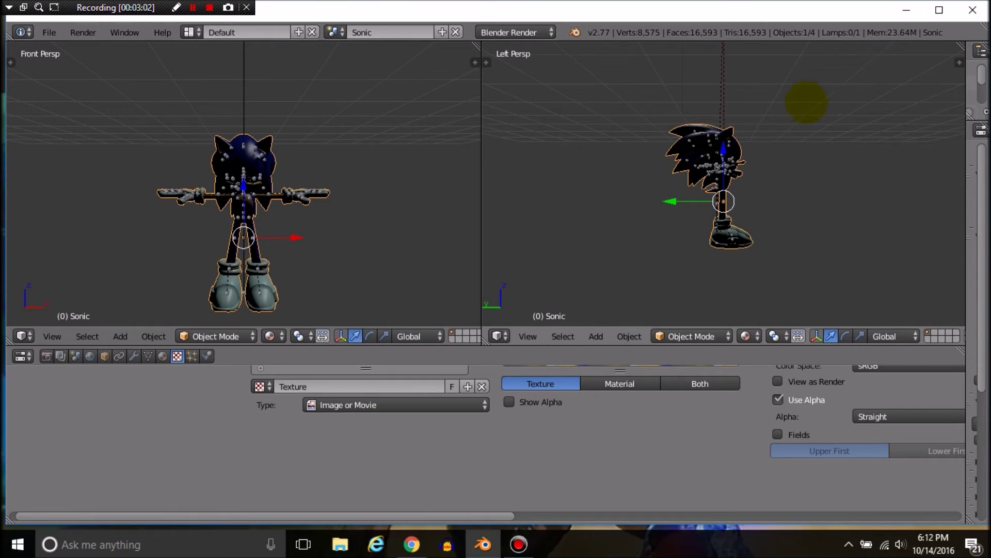
scroll(723, 186, down, 5)
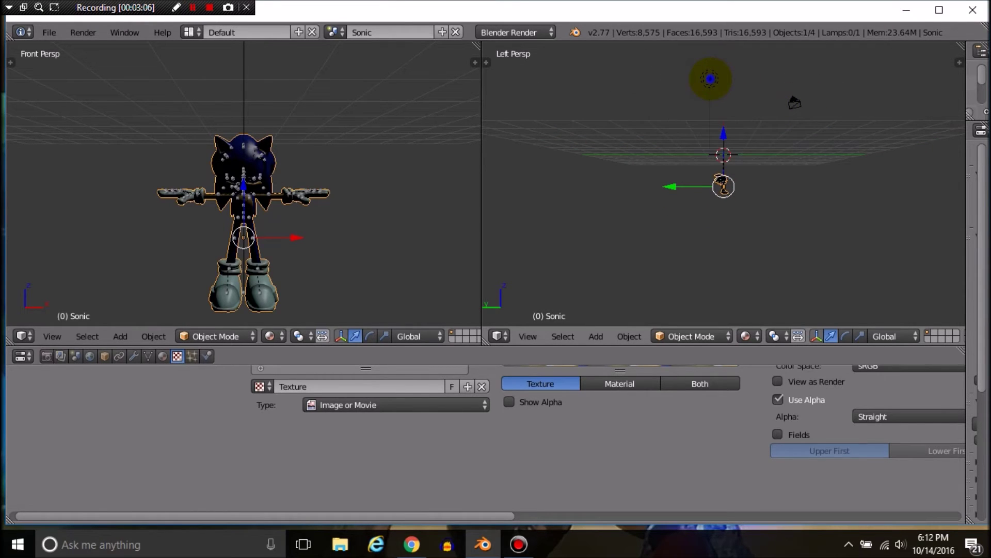
Move the lamp down to Sonic's height, place it in front of him and bring it closer along the X axis
right_click(710, 79)
key(g)
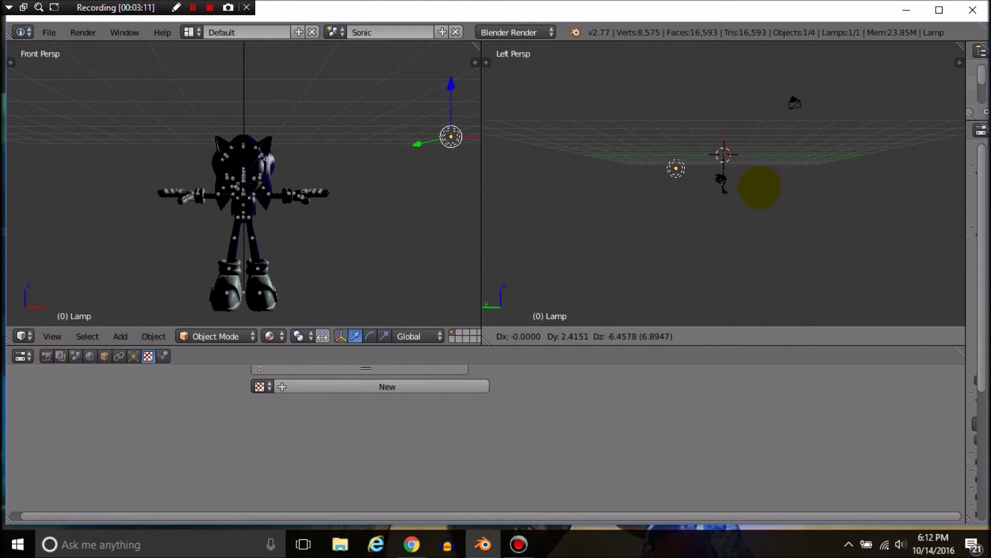
key(Return)
scroll(244, 186, down, 5)
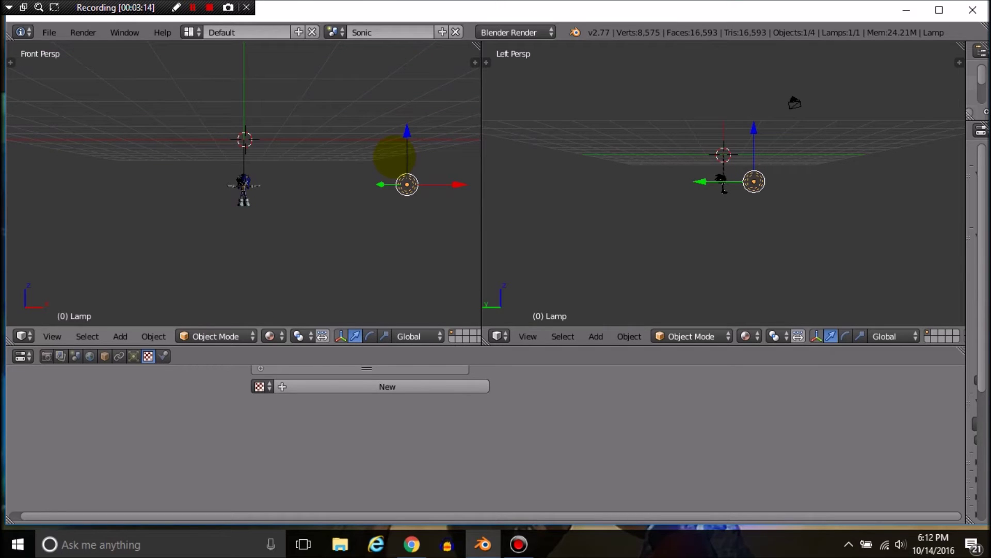
drag(441, 184, 295, 189)
scroll(296, 192, up, 13)
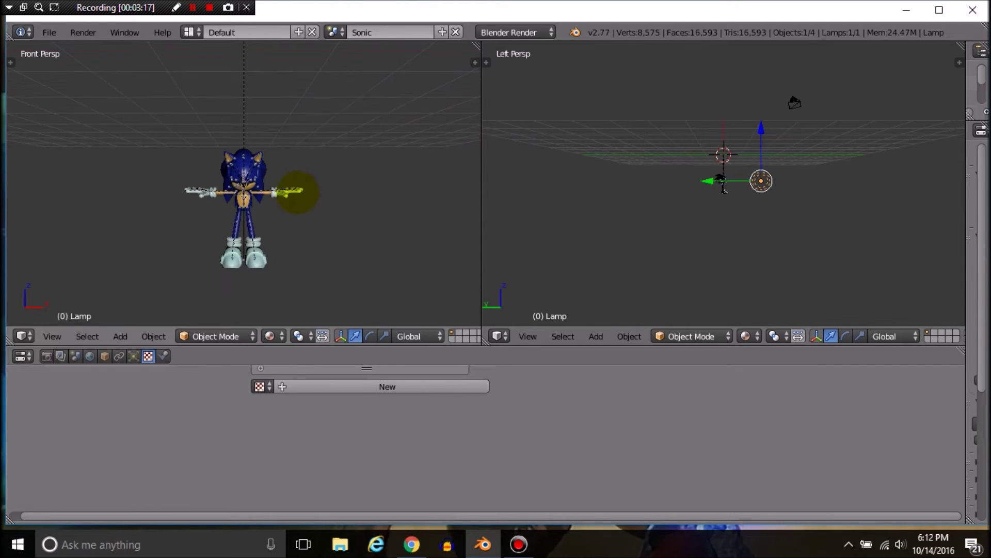
scroll(294, 206, up, 2)
scroll(294, 207, down, 8)
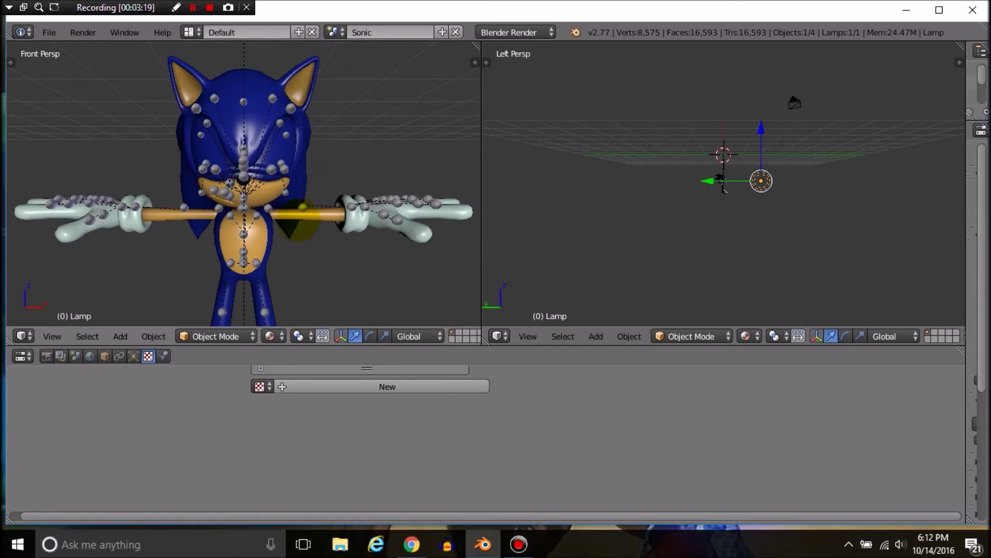
Change the lamp type to Hemi and raise the lamp above Sonic
click(133, 356)
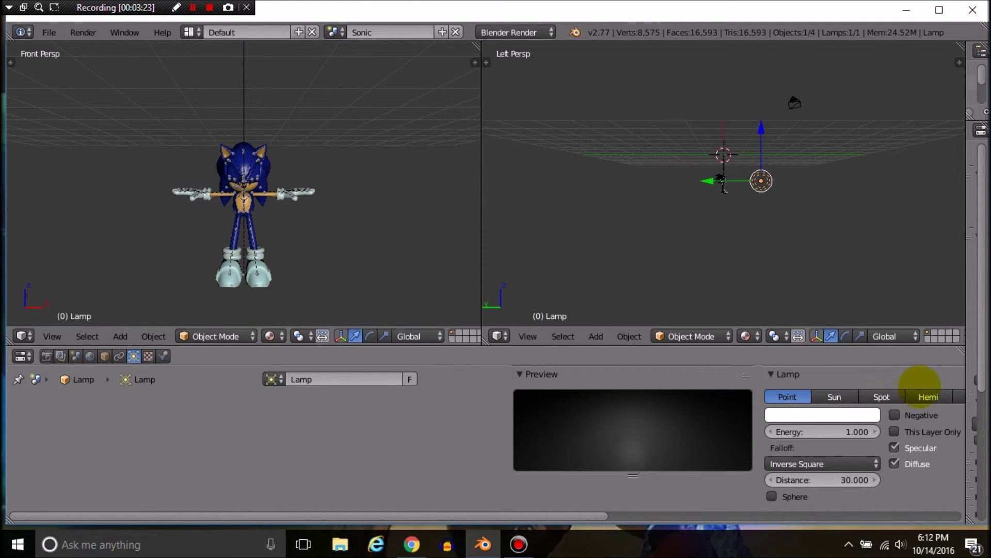
click(916, 395)
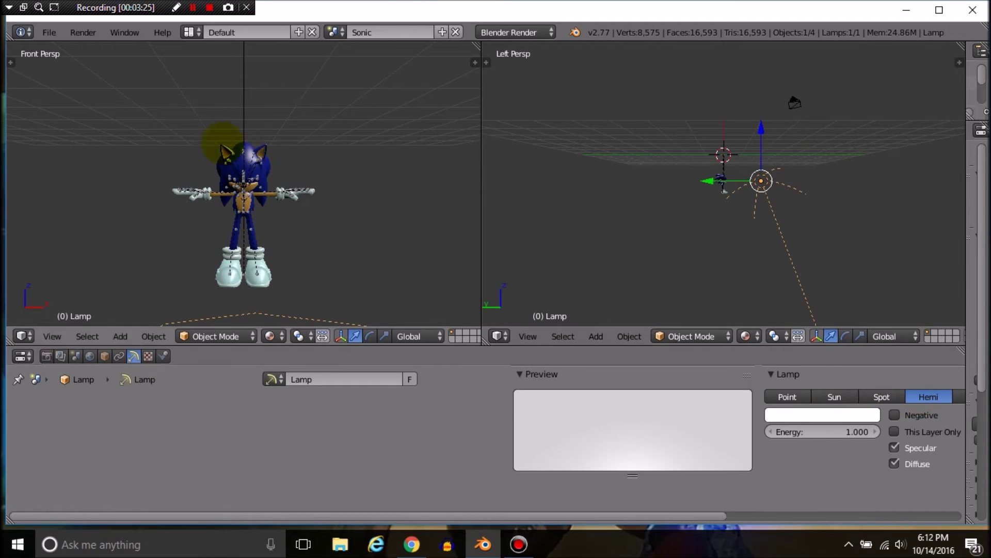
scroll(270, 144, down, 2)
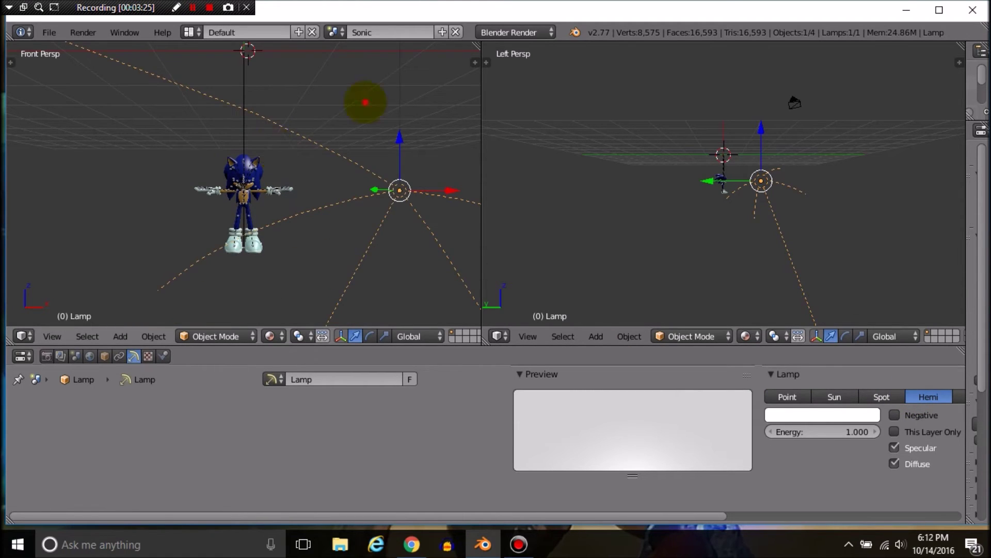
key(g)
click(246, 62)
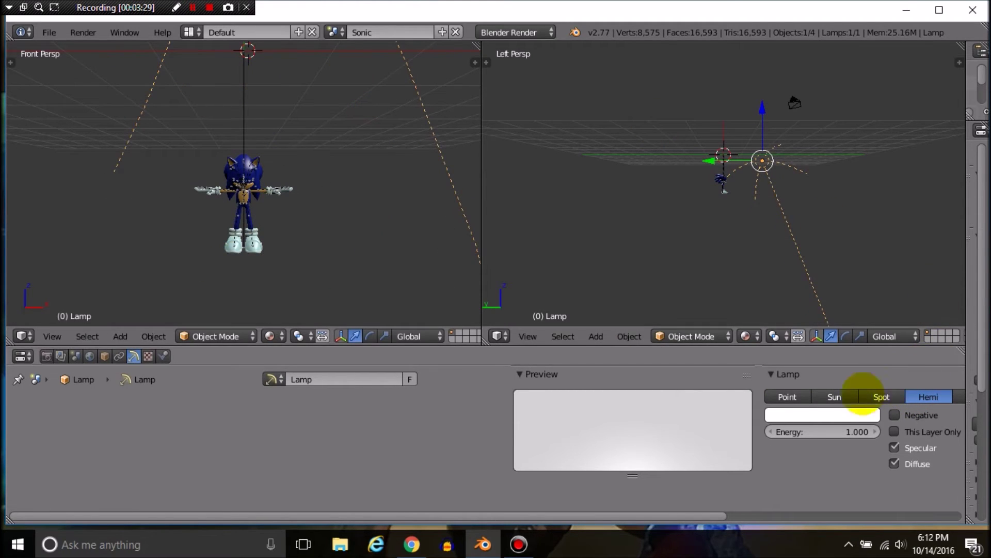
scroll(261, 128, up, 4)
scroll(261, 129, up, 3)
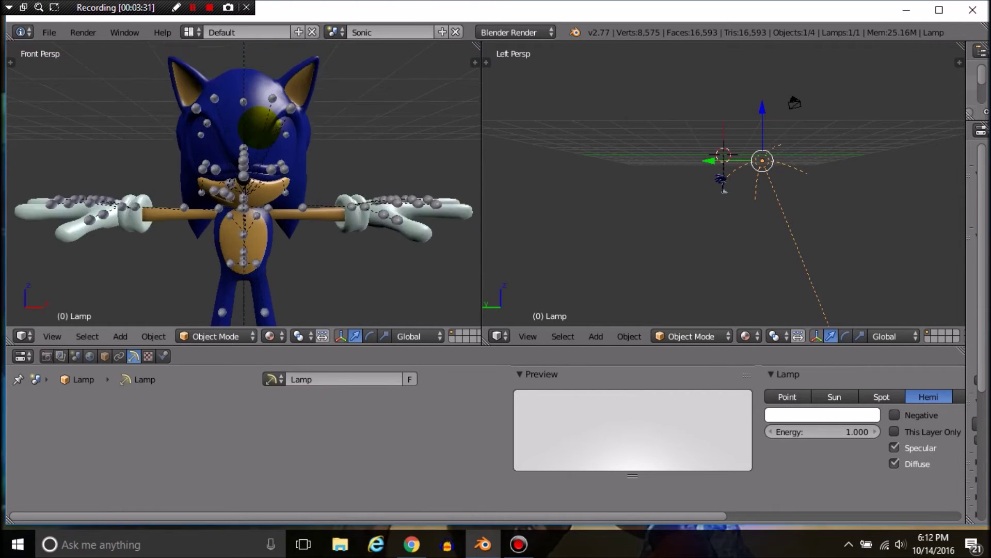
scroll(261, 115, down, 4)
scroll(261, 172, up, 3)
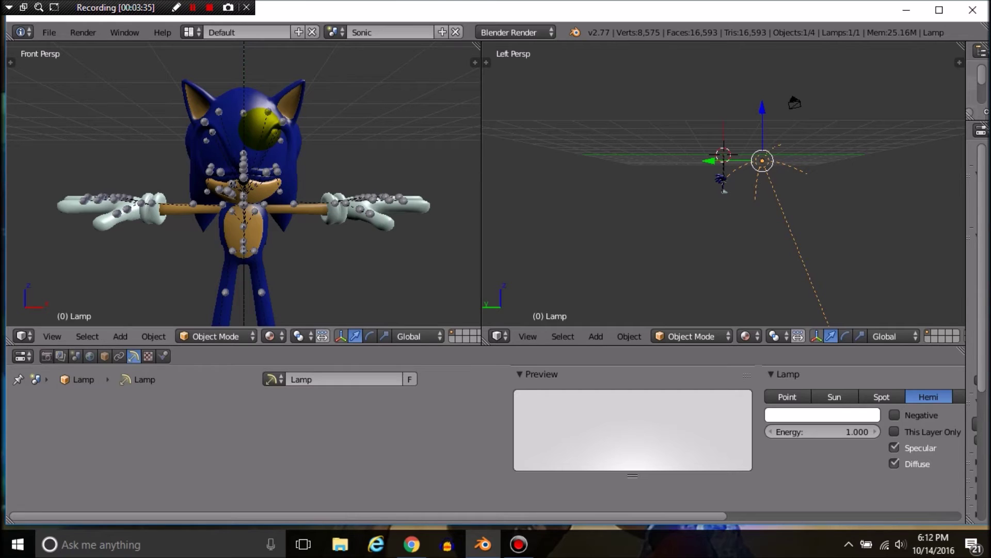
Open the materials of the Sonic mesh and select the eye material chr_sonic_eye_dif_HD.bmp
right_click(264, 126)
click(162, 355)
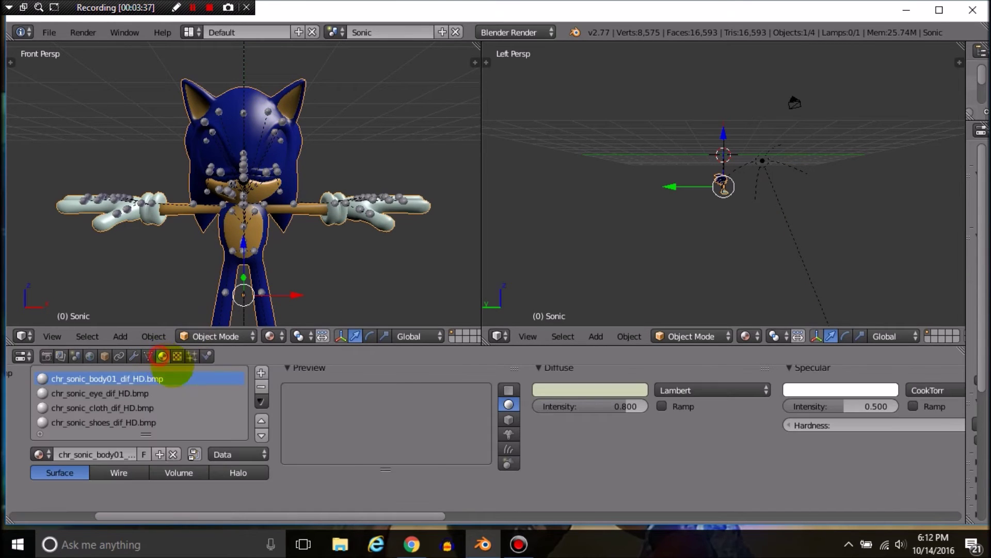
click(135, 394)
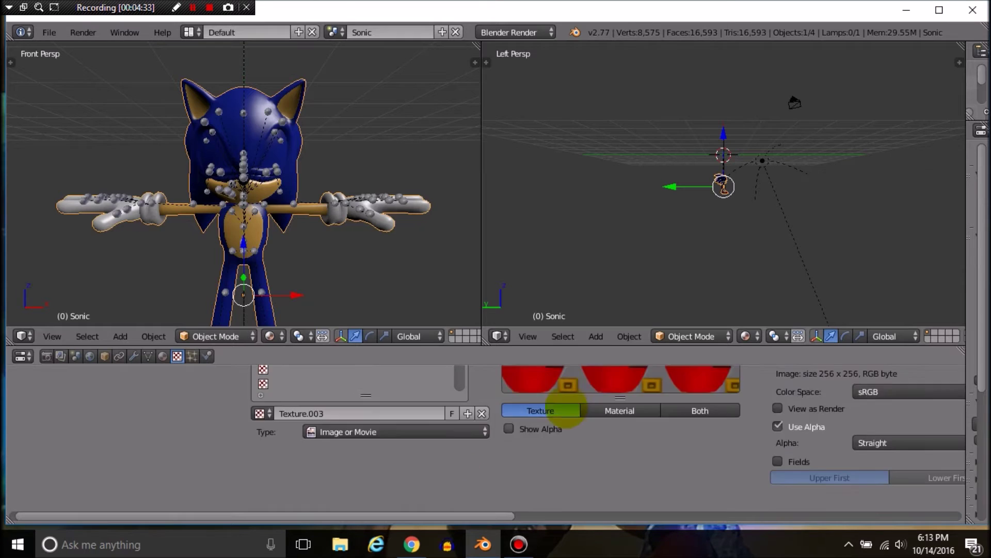
click(163, 355)
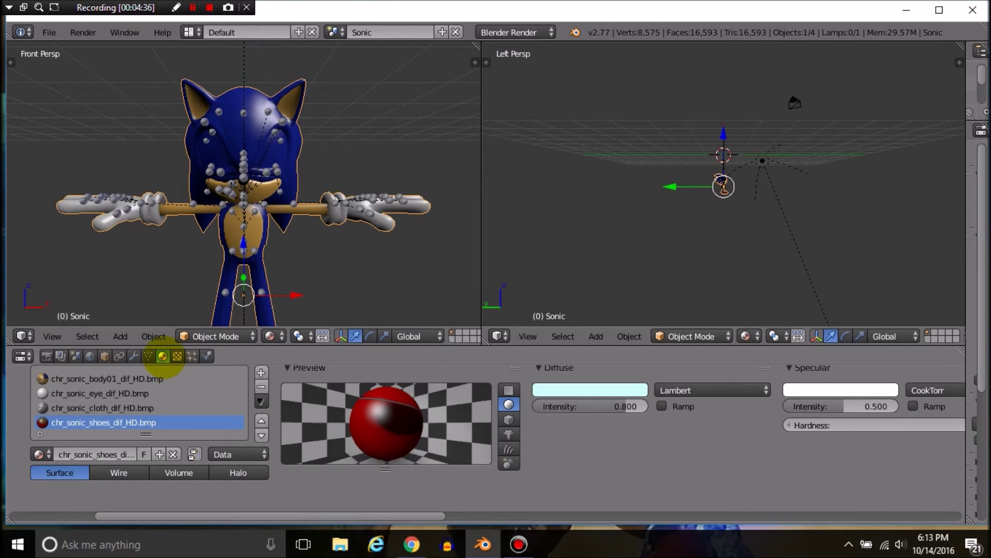
Select the Sonic_skeleton armature and switch it to Pose Mode
scroll(266, 71, down, 4)
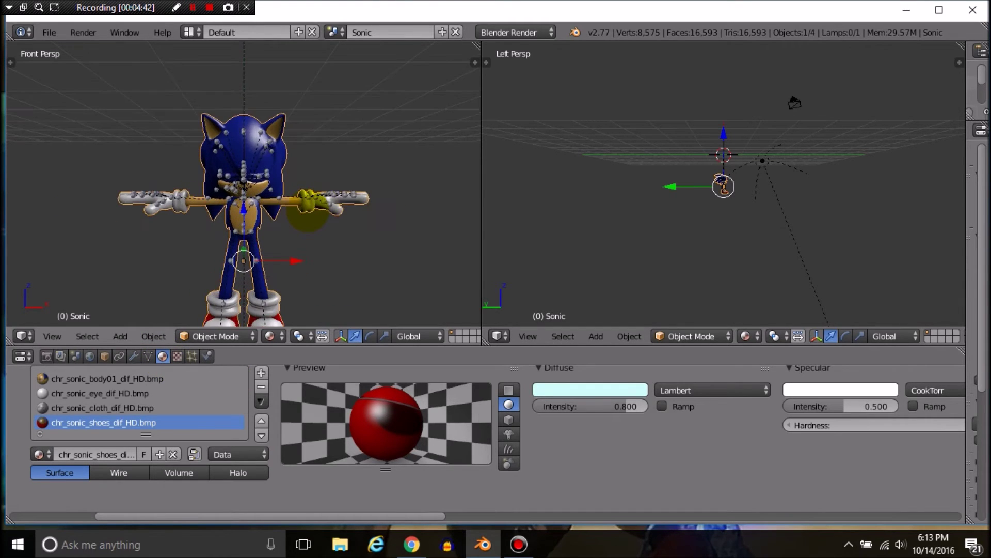
scroll(173, 195, up, 5)
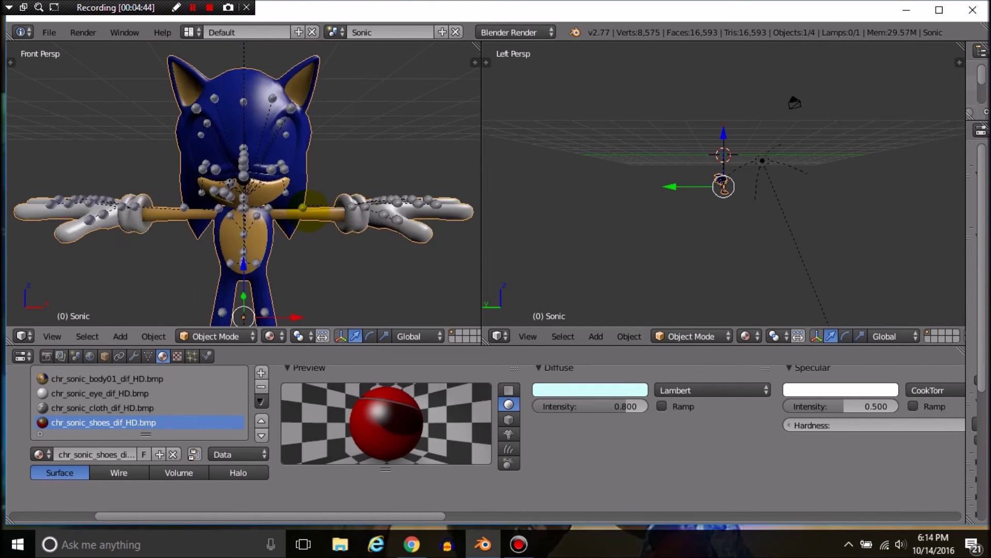
scroll(173, 195, down, 5)
scroll(173, 195, up, 6)
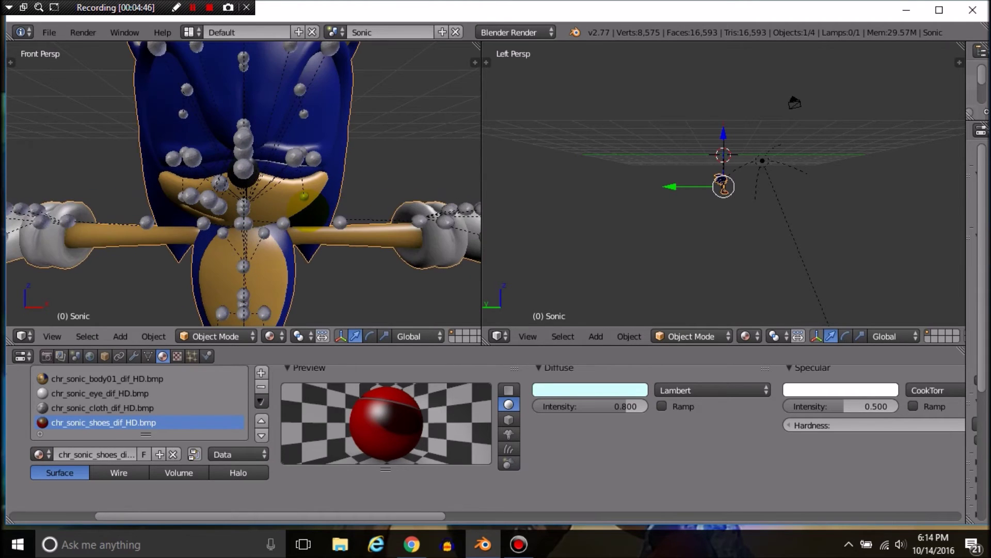
scroll(173, 195, up, 2)
key(g)
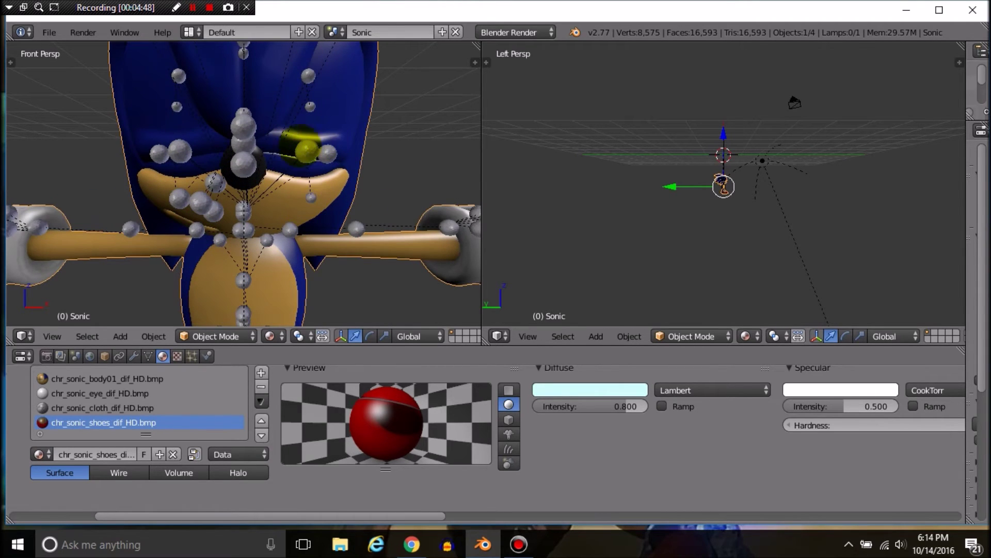
right_click(300, 148)
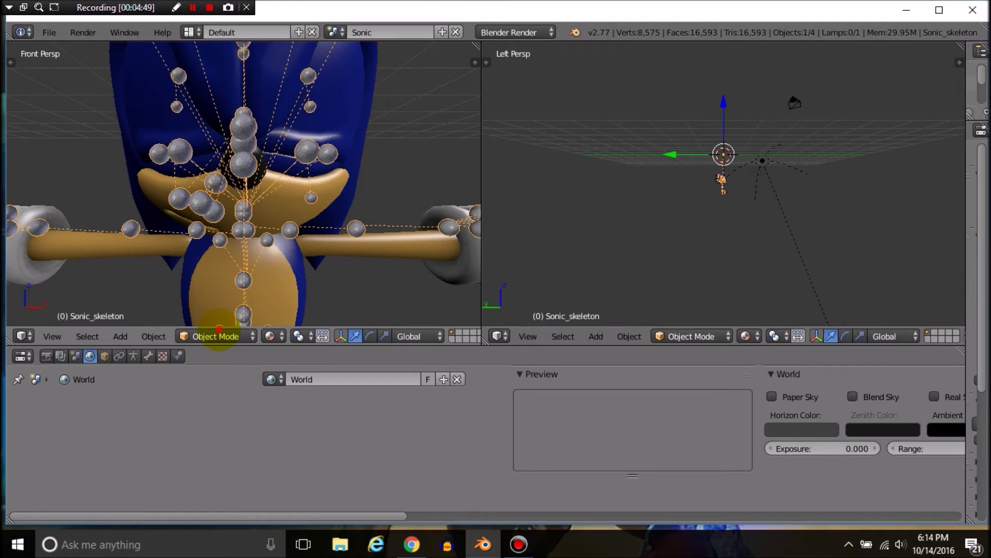
click(219, 331)
click(222, 287)
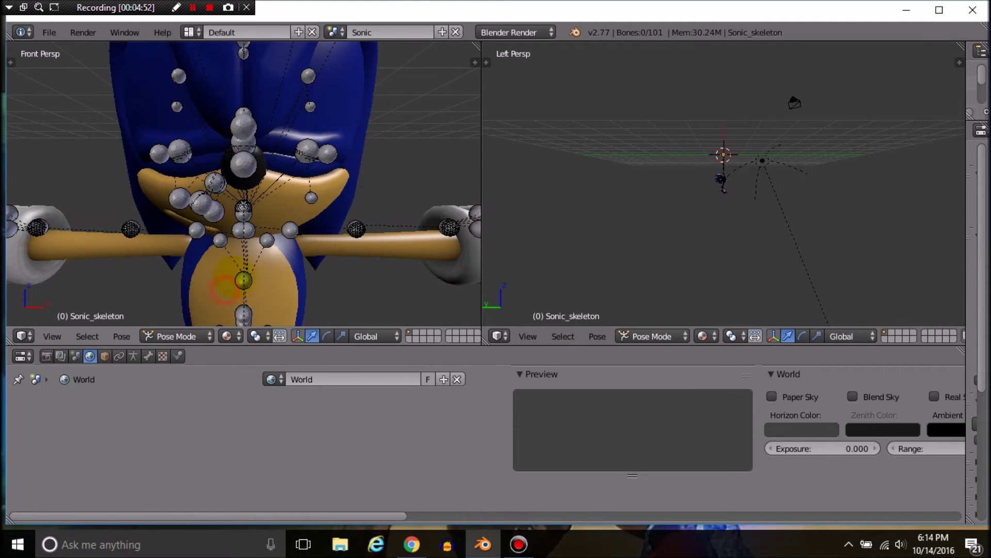
Select the left upper eyelid bones eyeLidUp1_L and eyeLidUp2_L and shift them slightly sideways with Z movement locked
right_click(307, 149)
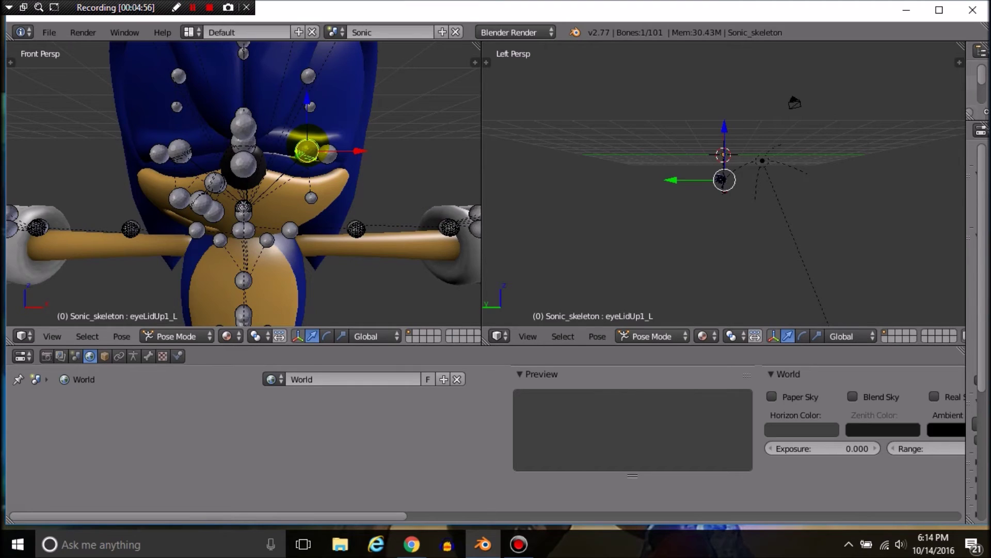
key(r)
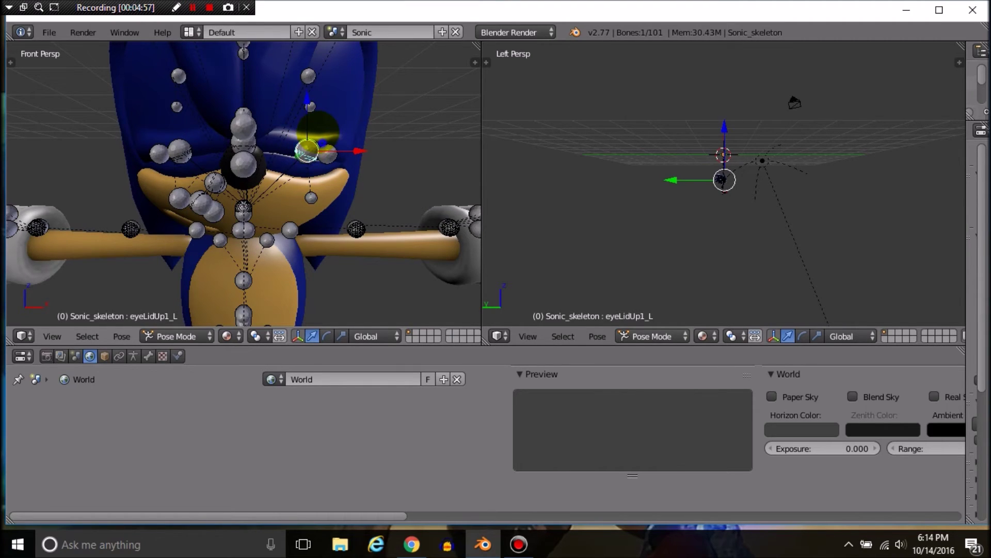
shift+right_click(324, 147)
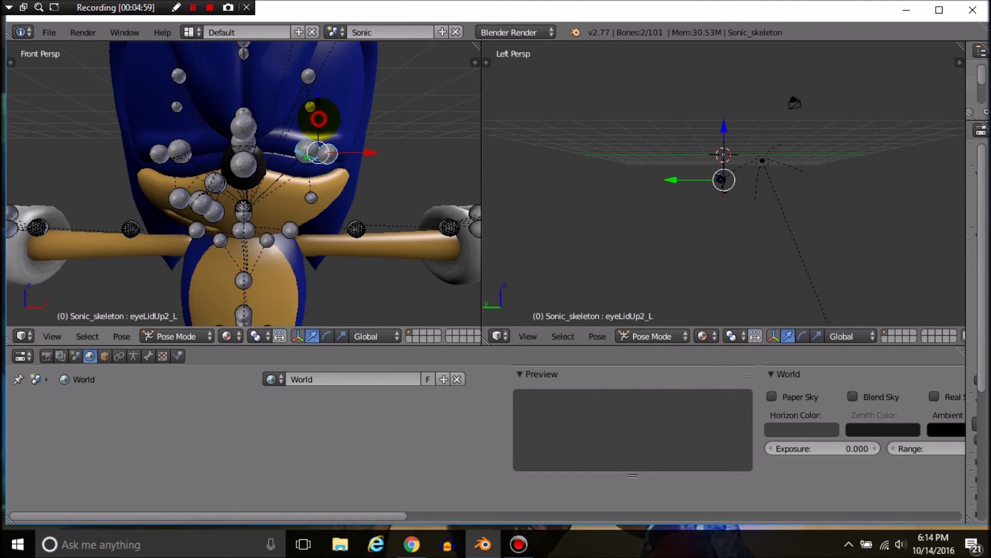
key(g)
key(shift+z)
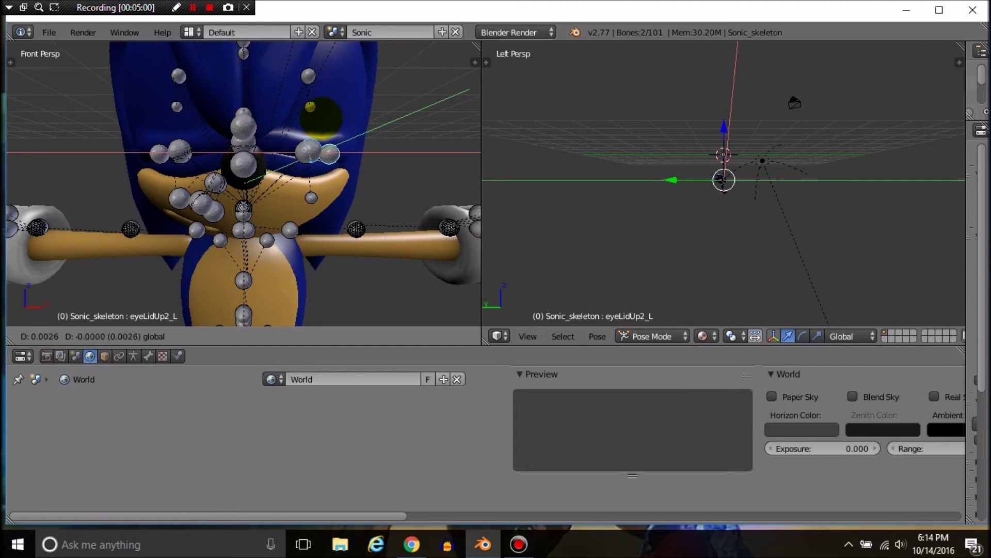
click(321, 121)
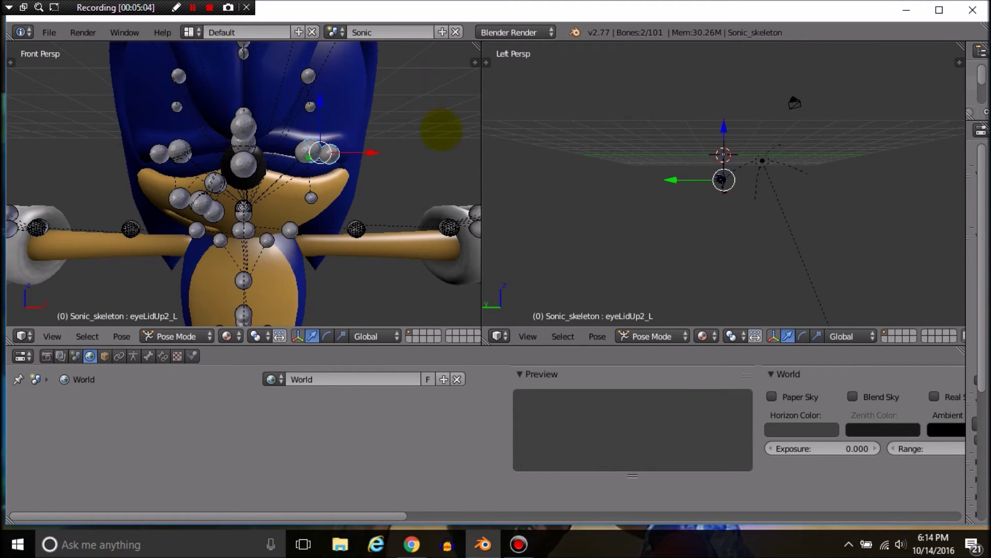
Lower the two selected left upper eyelid bones slightly along the Z axis
scroll(723, 184, down, 8)
scroll(722, 183, up, 2)
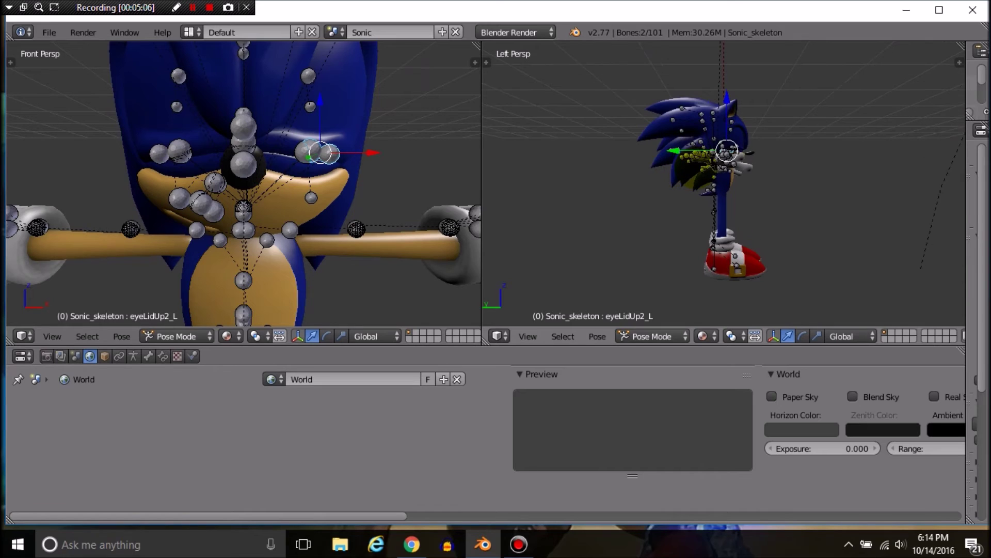
scroll(723, 183, up, 2)
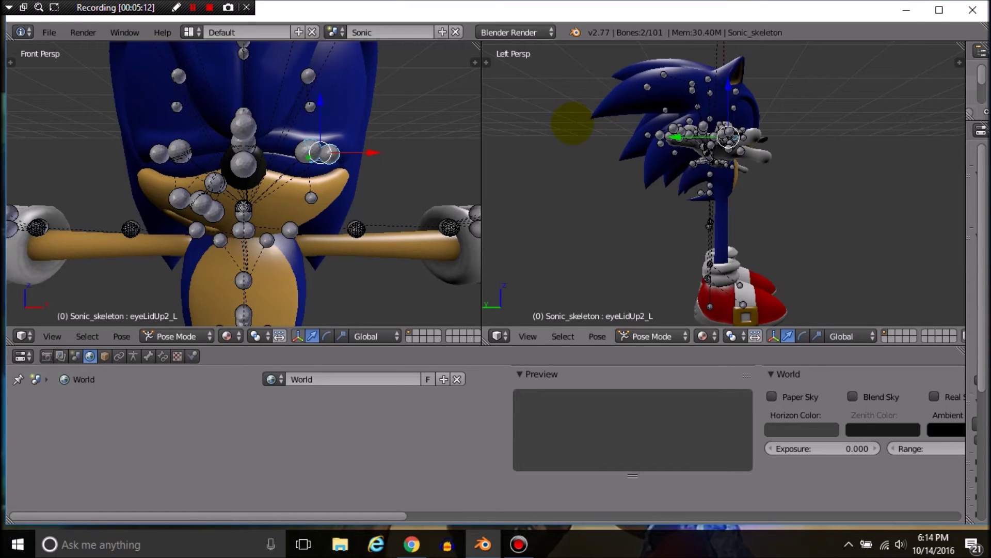
key(g)
key(z)
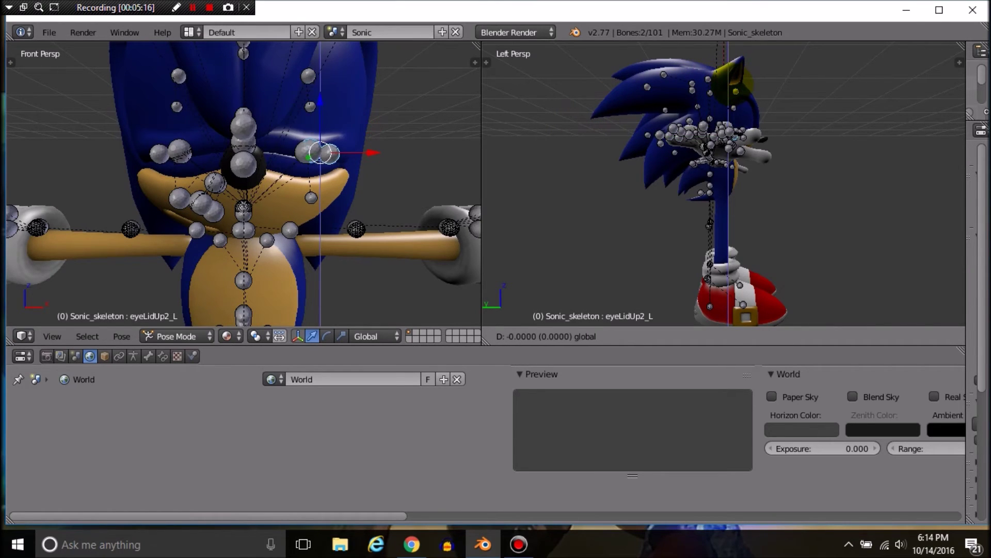
click(269, 129)
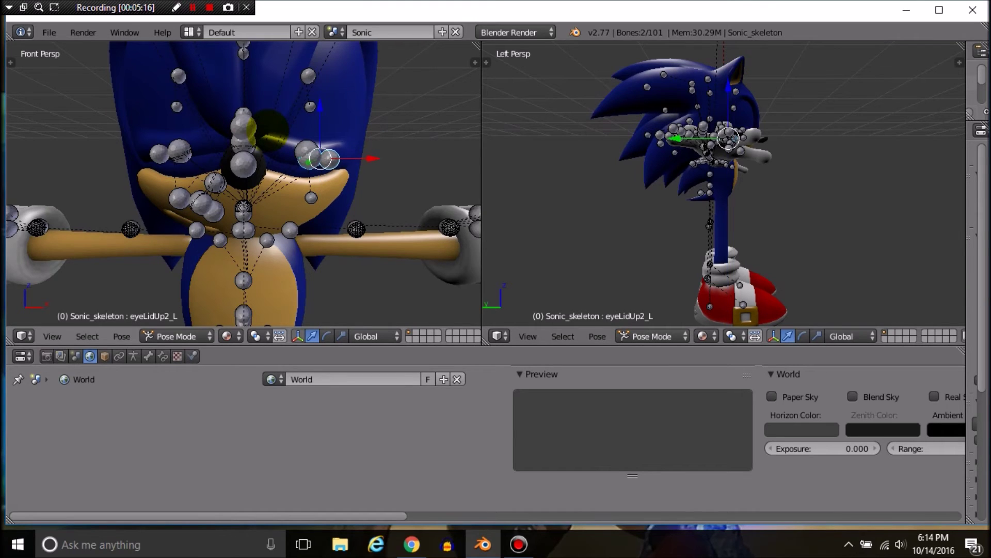
scroll(268, 129, up, 2)
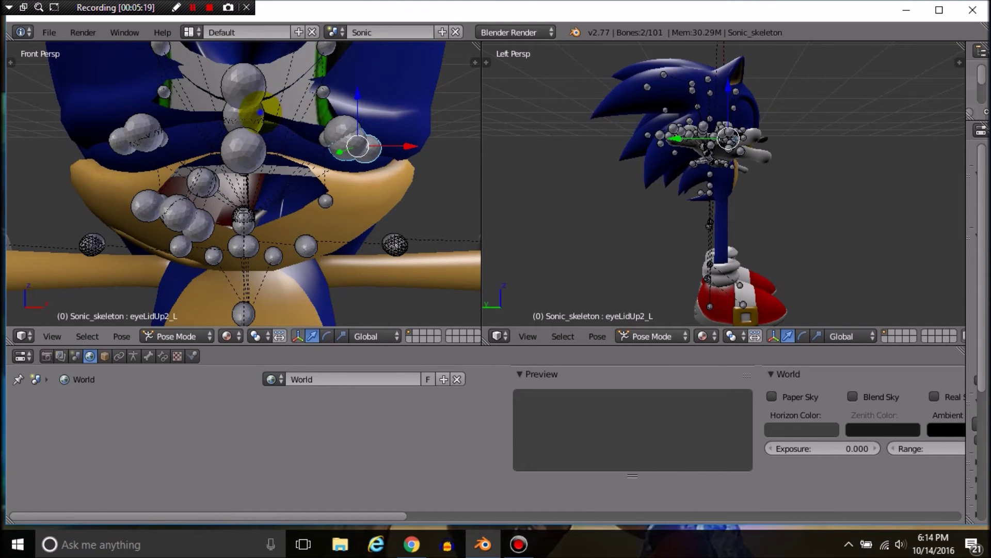
right_click(260, 113)
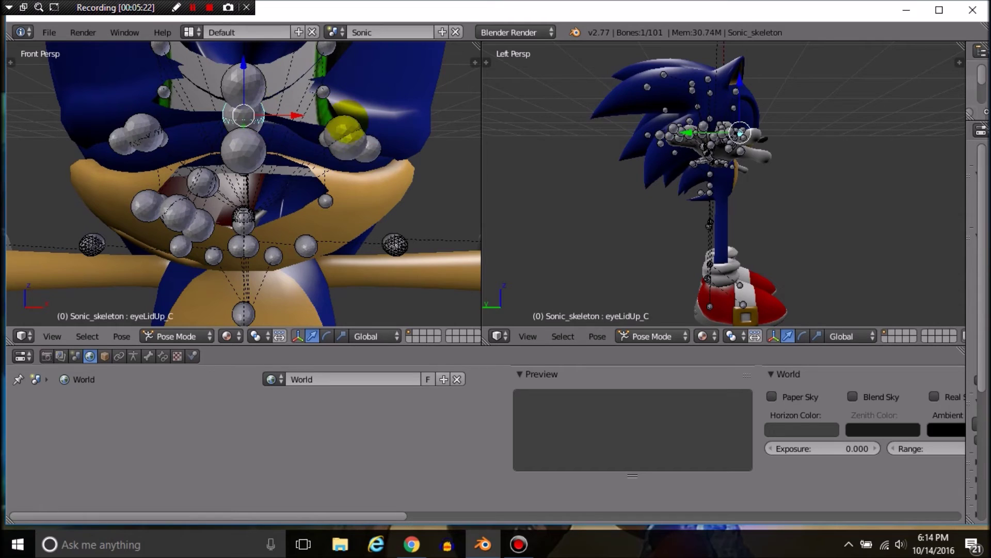
scroll(243, 129, down, 2)
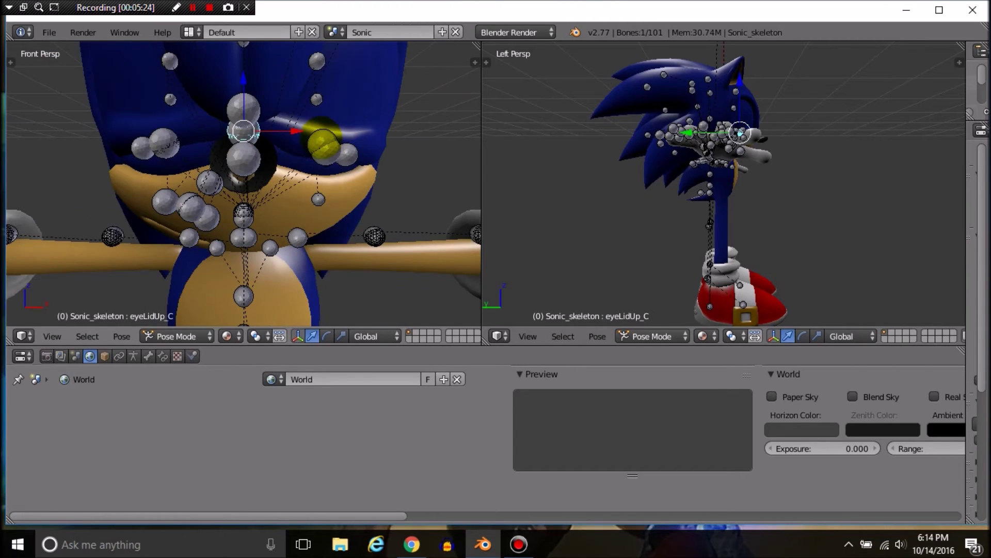
right_click(320, 138)
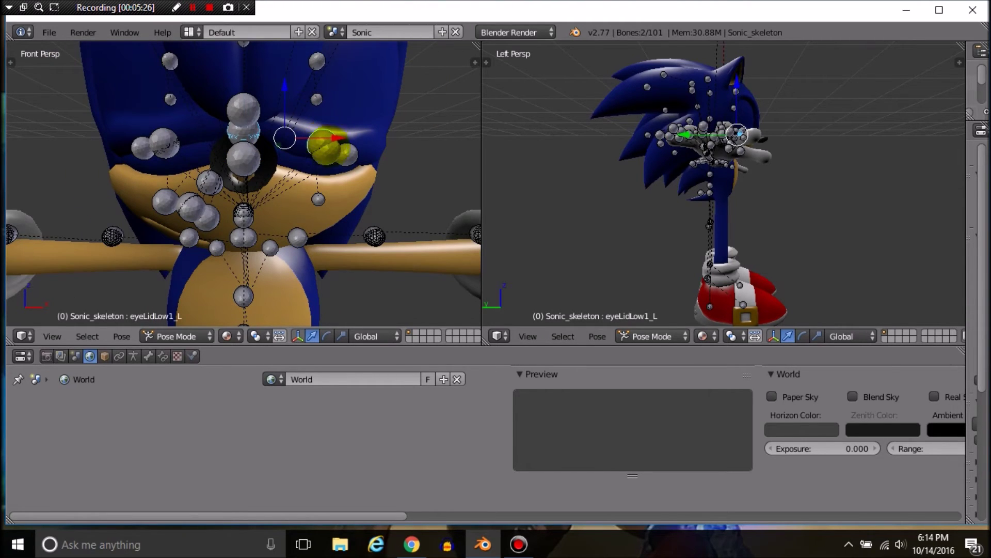
right_click(332, 153)
shift+right_click(346, 154)
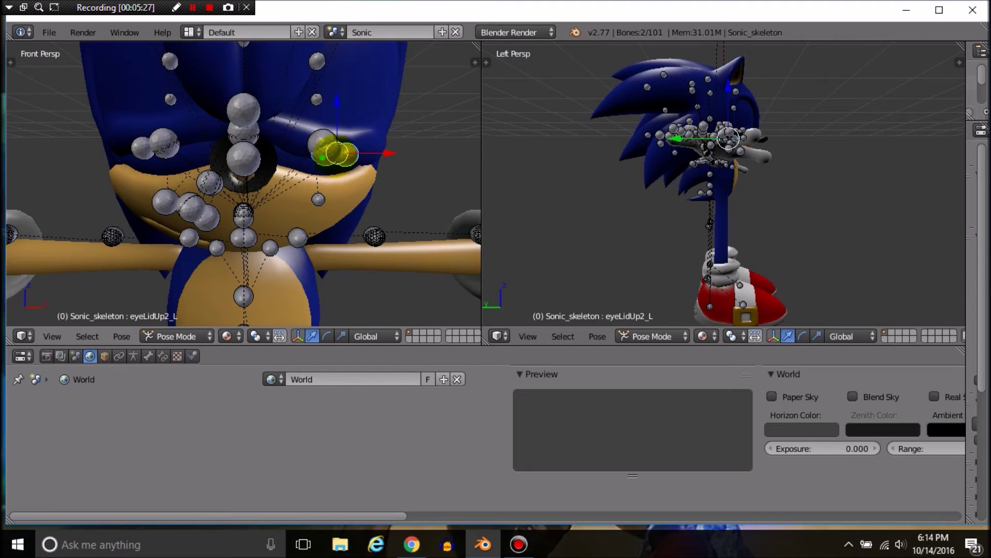
shift+right_click(259, 130)
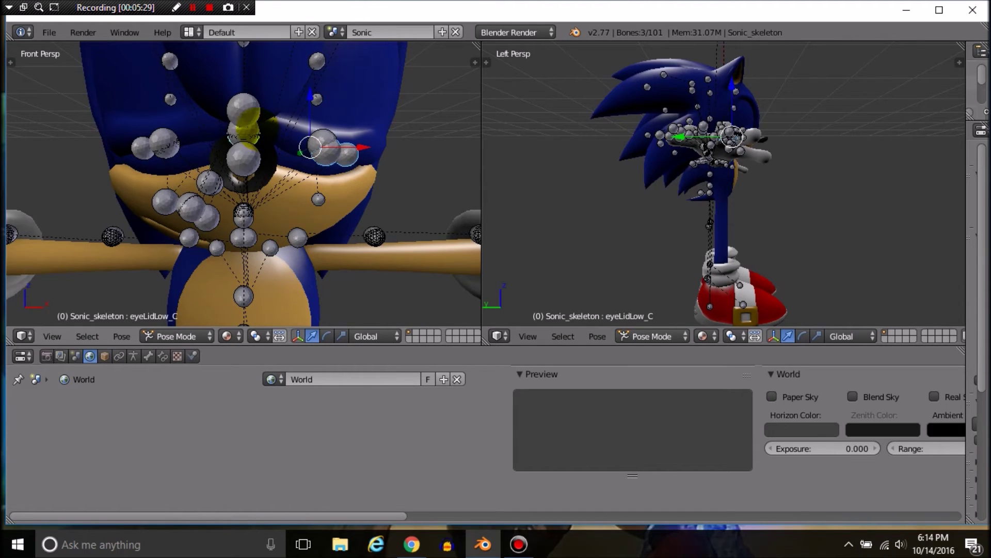
right_click(253, 128)
right_click(257, 127)
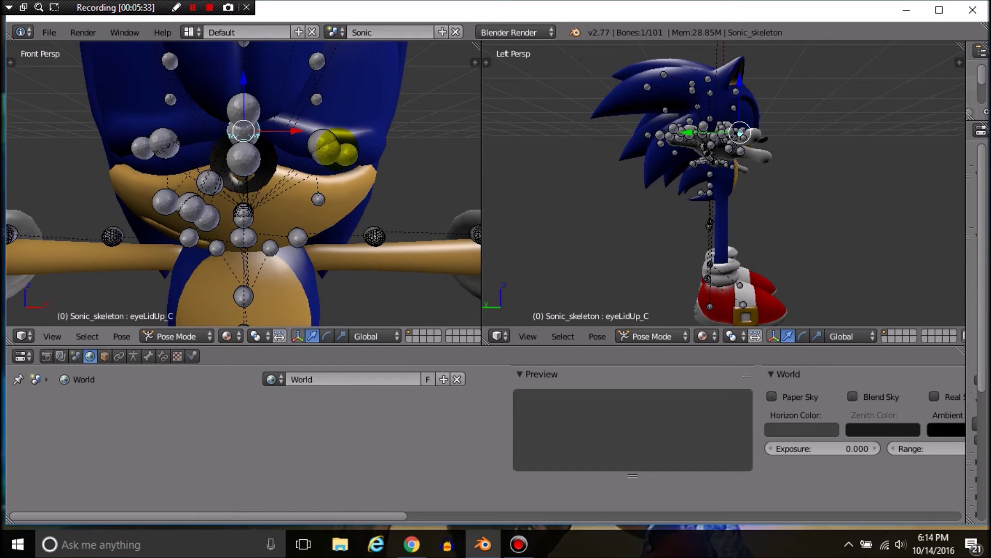
shift+right_click(333, 149)
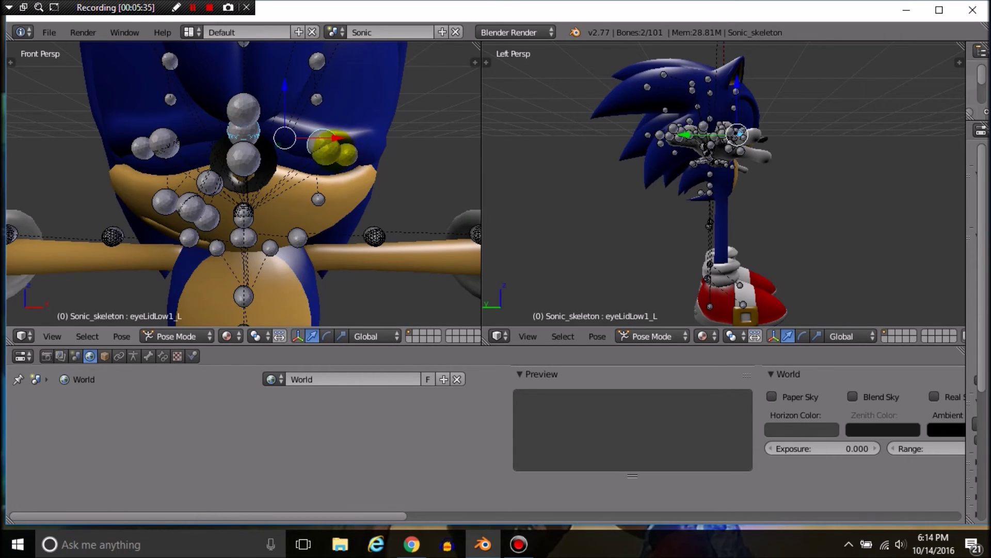
right_click(252, 124)
right_click(255, 126)
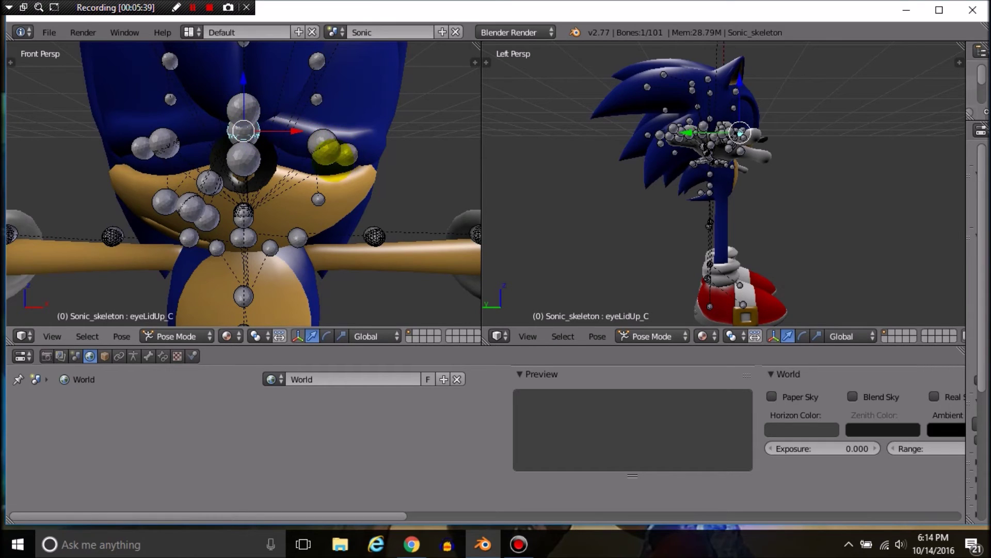
shift+right_click(328, 151)
shift+right_click(347, 154)
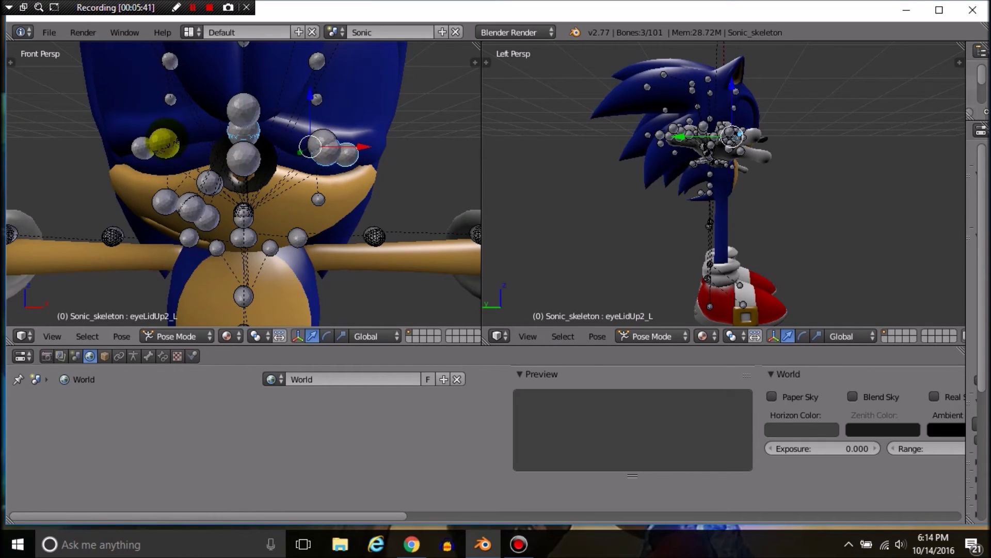
shift+right_click(171, 155)
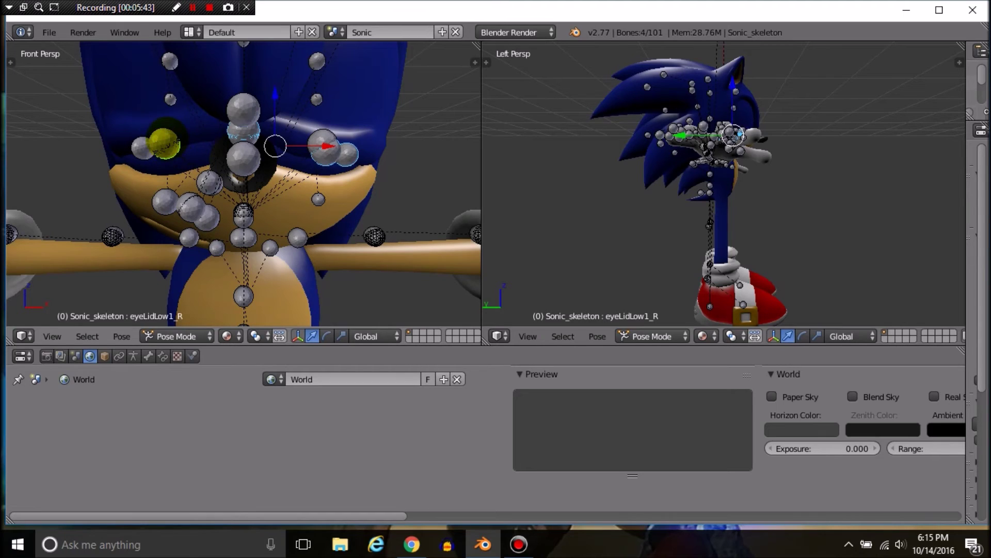
right_click(167, 139)
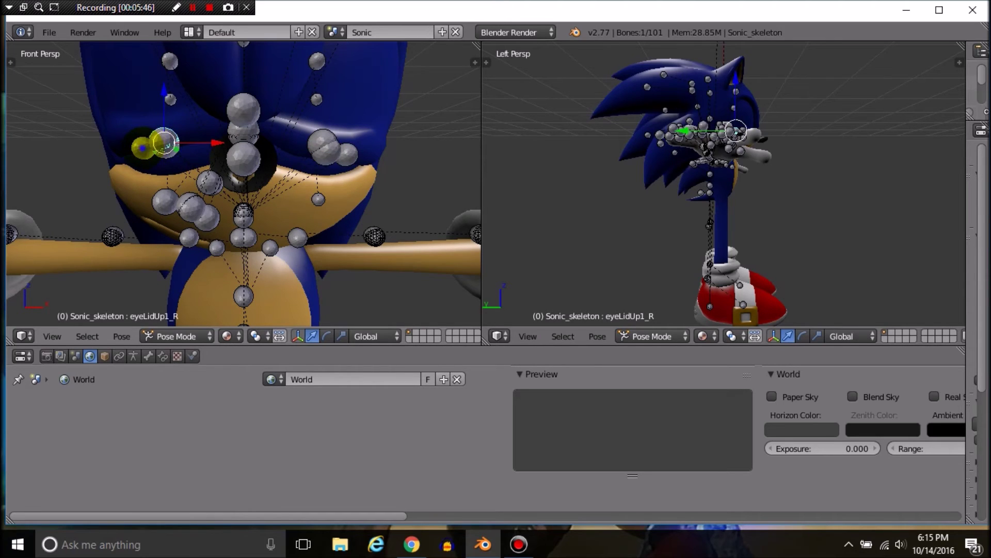
shift+right_click(142, 148)
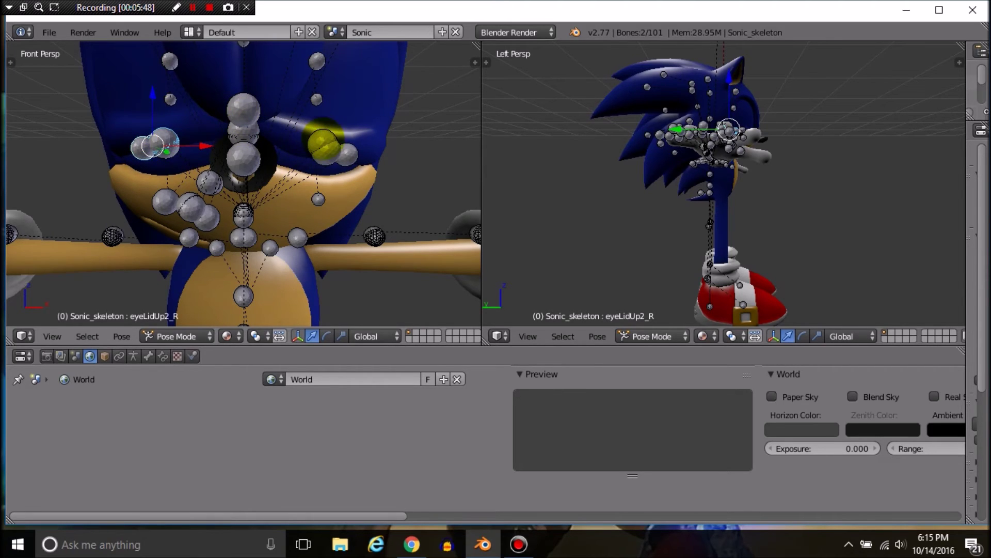
shift+right_click(322, 140)
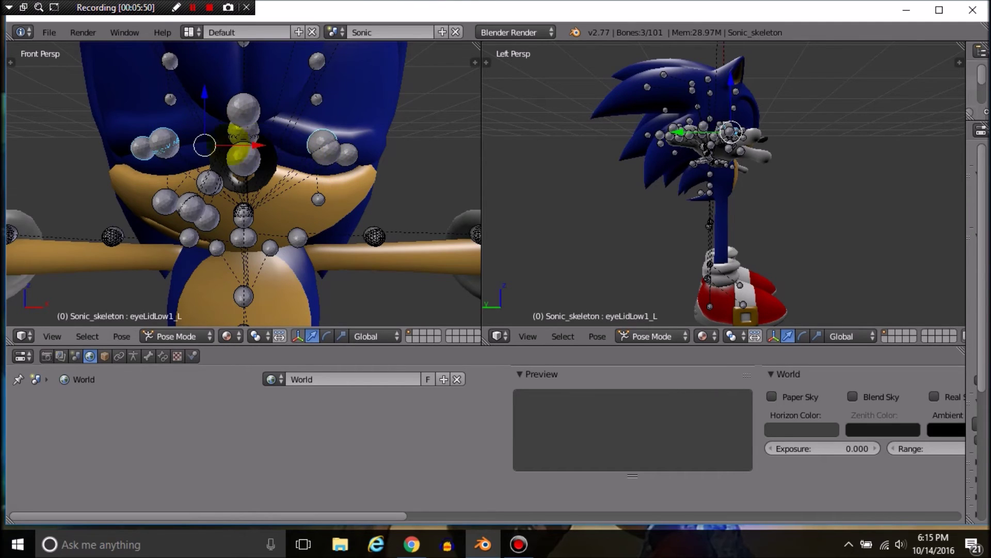
right_click(142, 148)
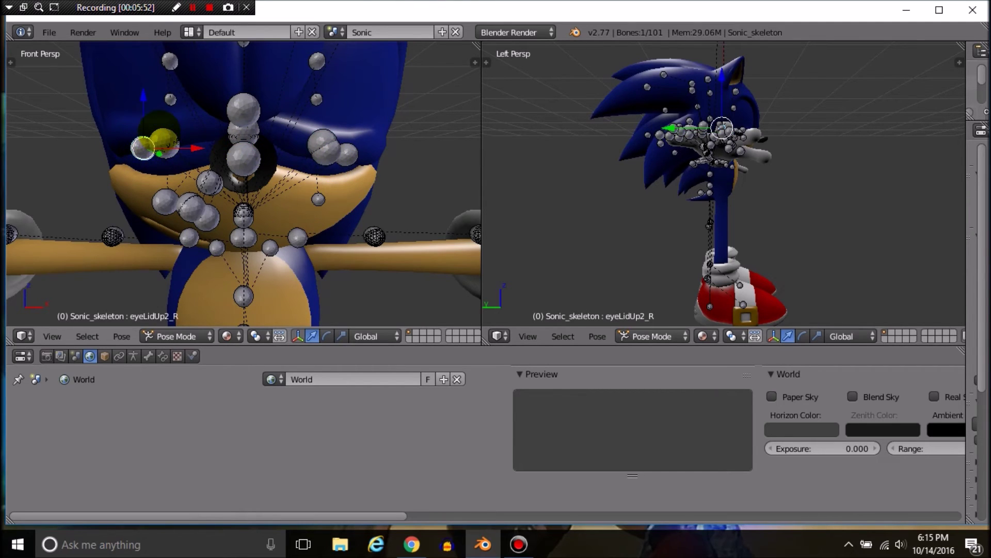
shift+right_click(153, 147)
right_click(164, 140)
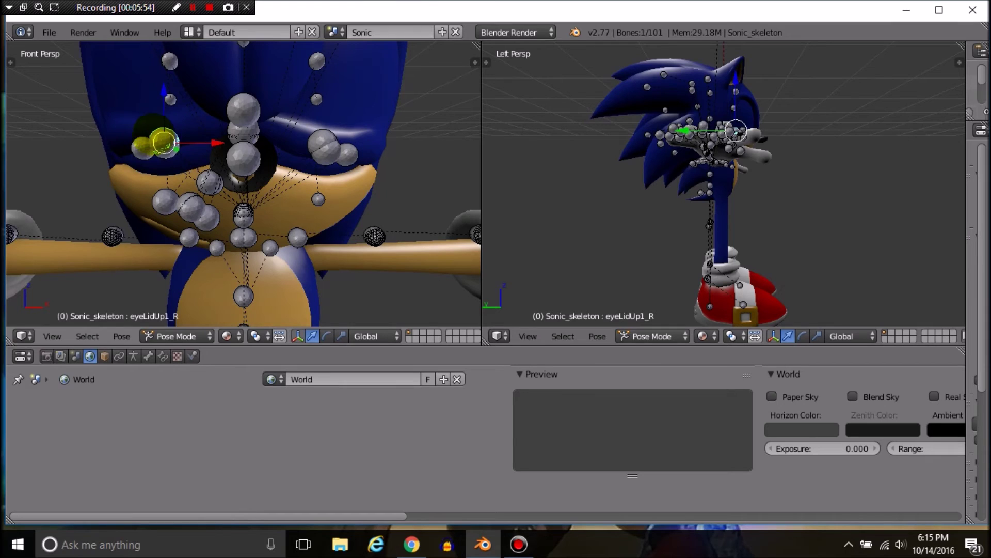
shift+right_click(149, 145)
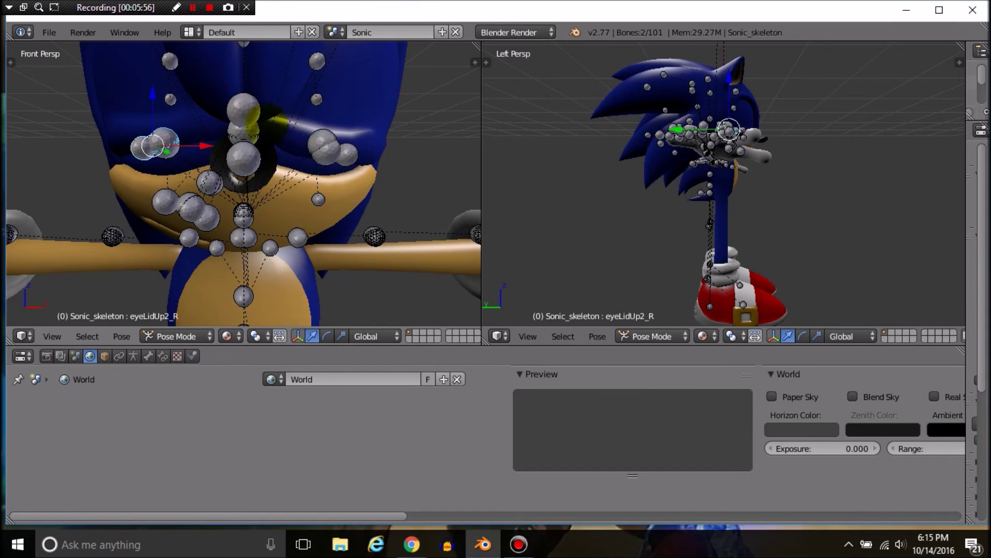
scroll(341, 140, up, 3)
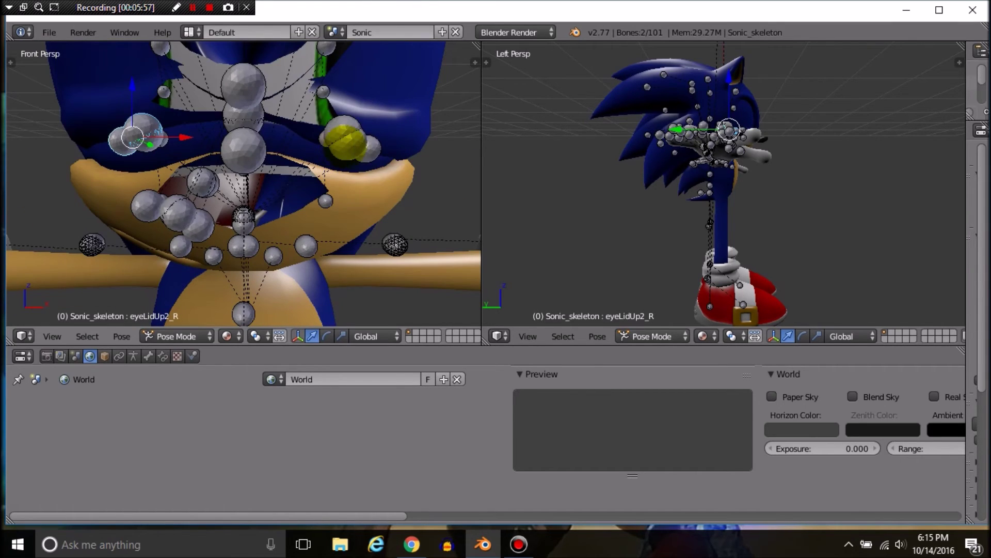
shift+right_click(351, 149)
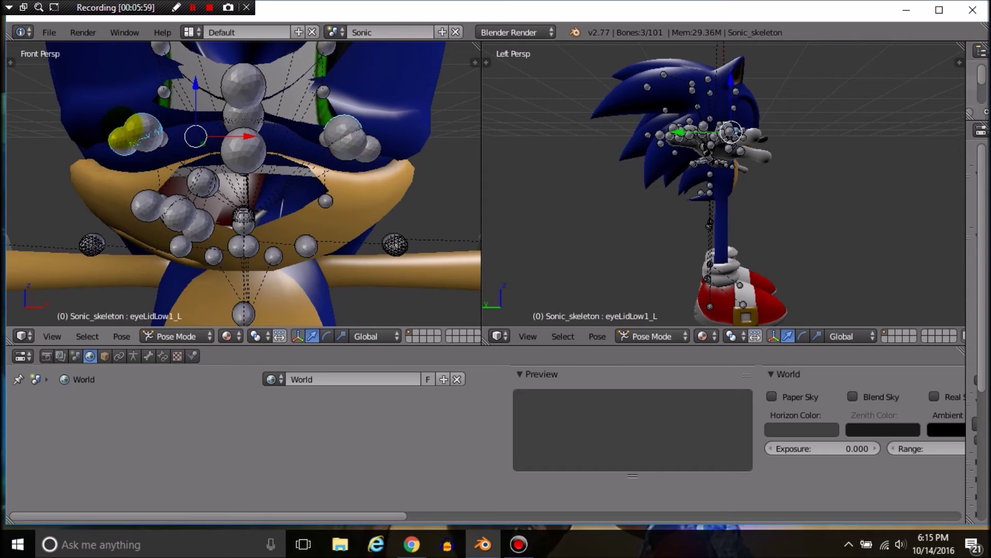
Select the right upper eyelid bones eyeLidUp1_R and eyeLidUp2_R together with the left ones, eyeLidUp1_L and eyeLidUp2_L
right_click(135, 128)
right_click(136, 125)
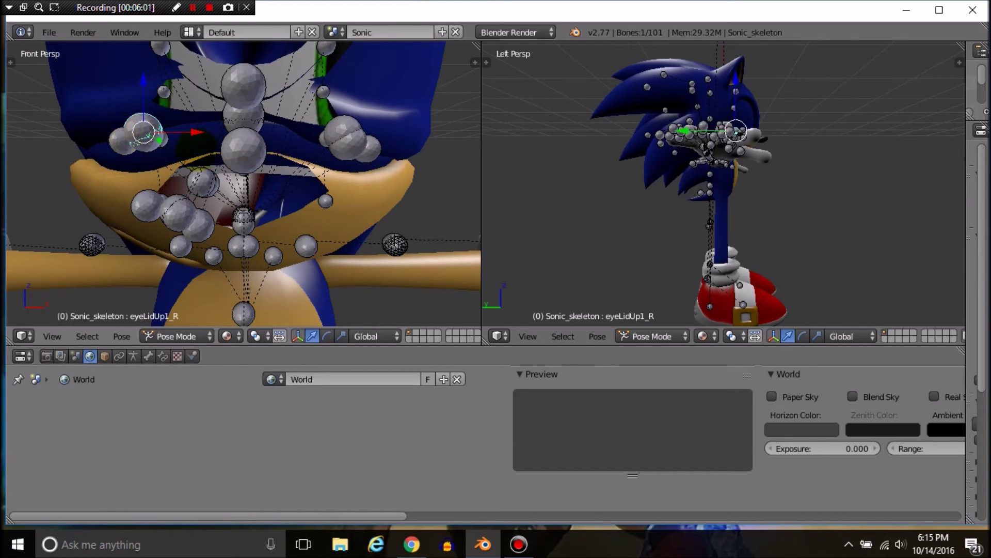
shift+right_click(133, 136)
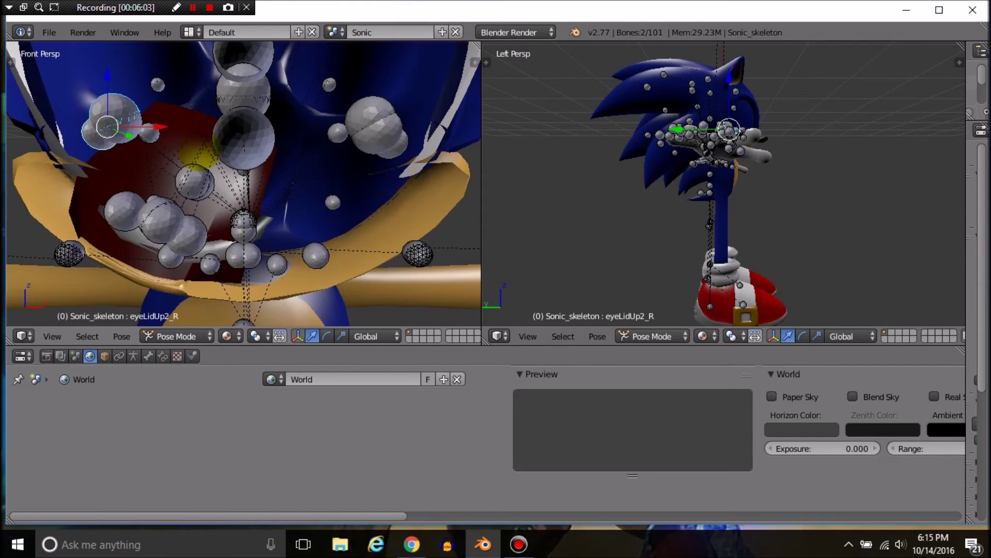
scroll(199, 149, up, 1)
ctrl+scroll(199, 149, up, 3)
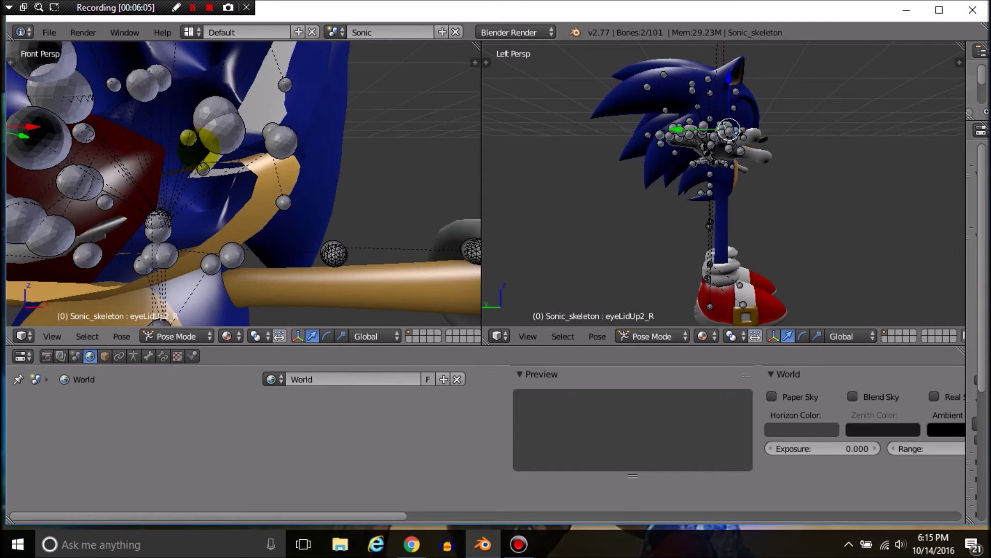
shift+right_click(228, 148)
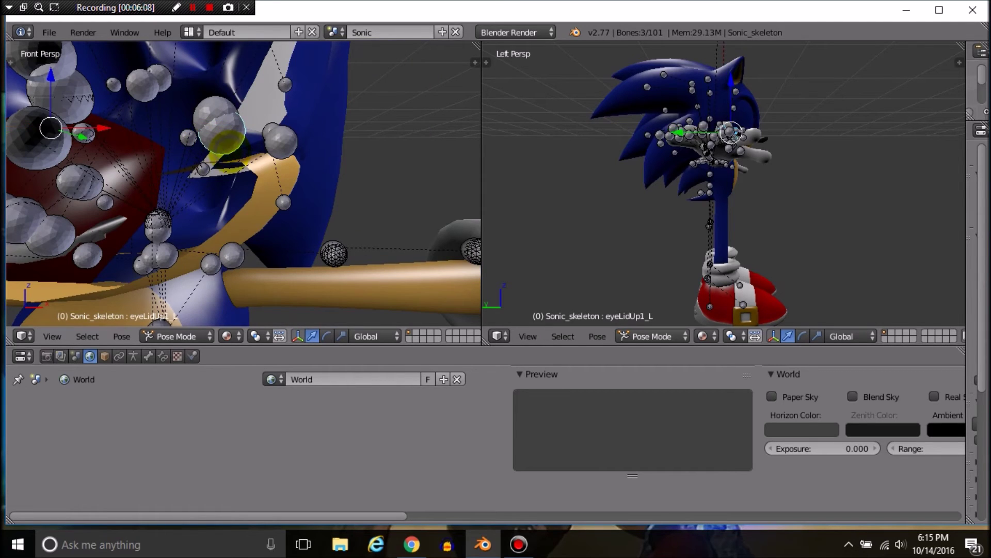
shift+right_click(280, 154)
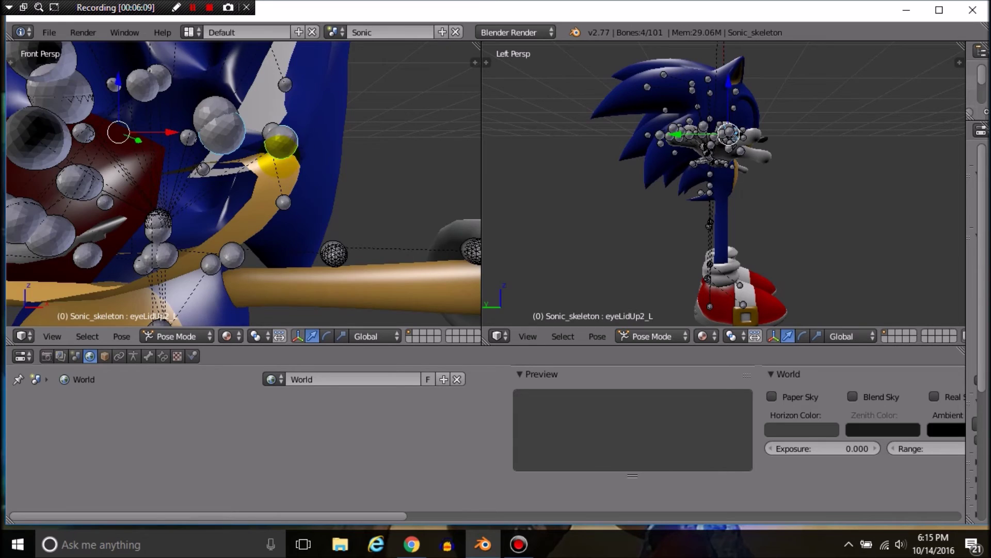
Add the centre eyelid bones eyeLidLow_C and eyeLidUp_C to the selection and raise all six bones about 0.08 along the Z axis
scroll(279, 156, down, 2)
scroll(274, 155, up, 1)
ctrl+scroll(277, 156, up, 1)
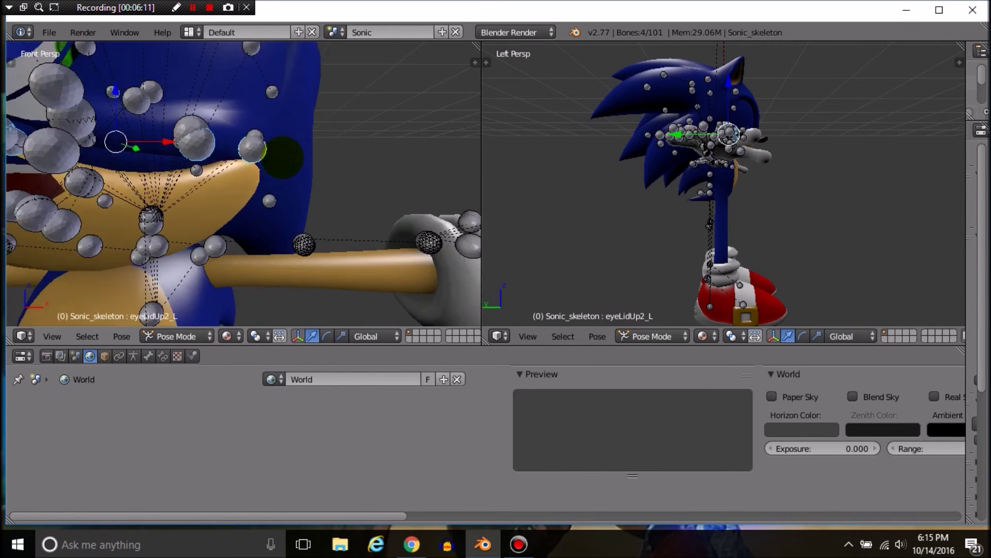
ctrl+scroll(279, 157, down, 5)
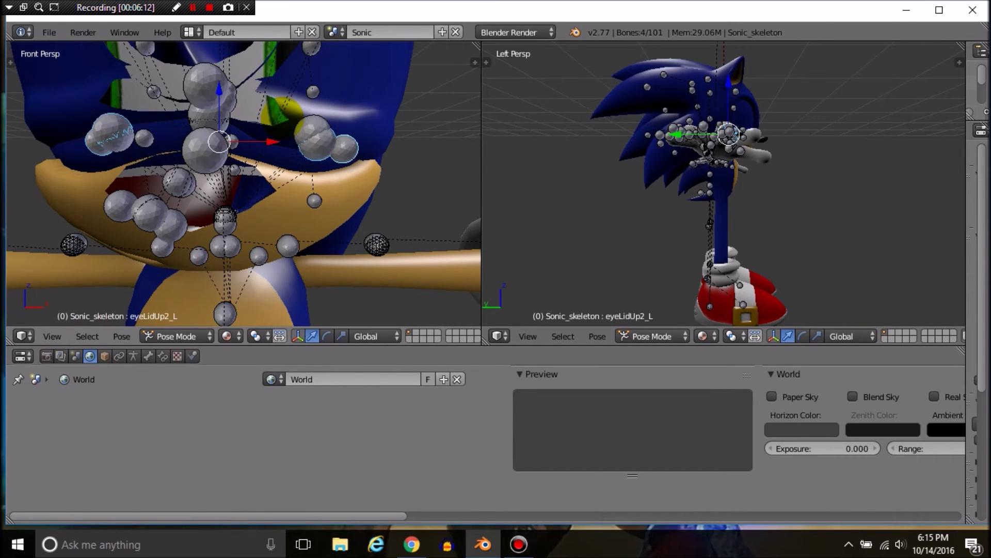
ctrl+scroll(283, 117, down, 1)
scroll(282, 118, up, 1)
shift+scroll(281, 116, up, 3)
shift+scroll(281, 116, down, 1)
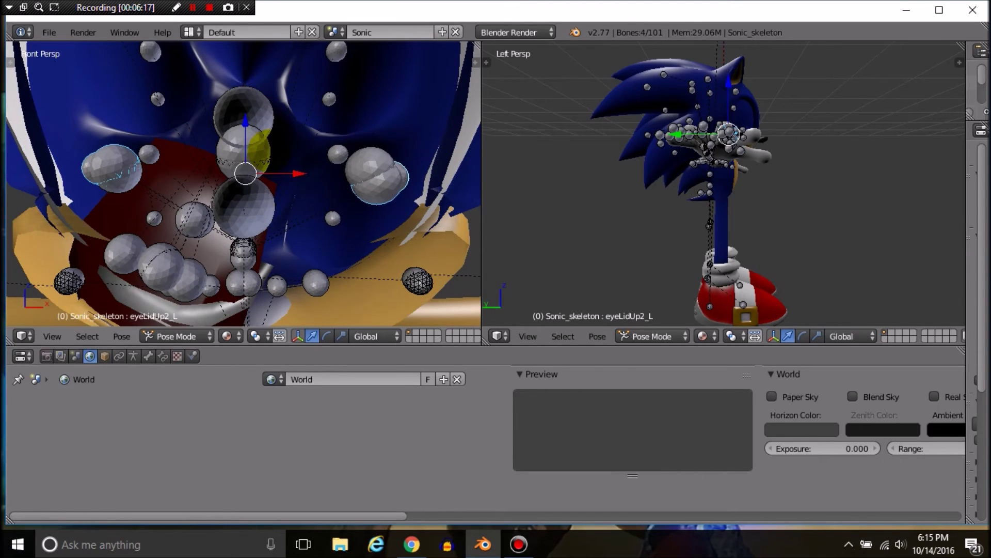
shift+right_click(269, 151)
shift+right_click(269, 151)
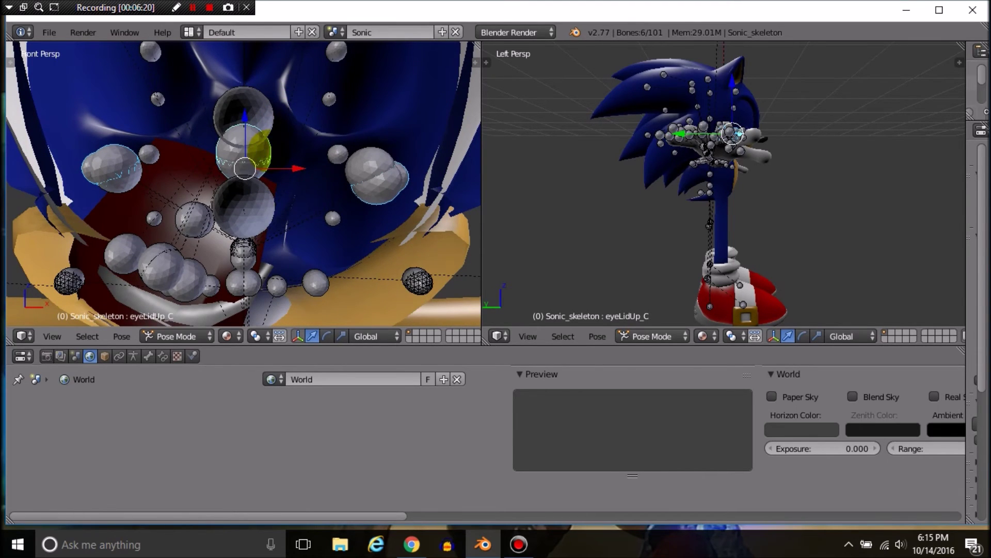
scroll(269, 151, down, 4)
key(g)
key(z)
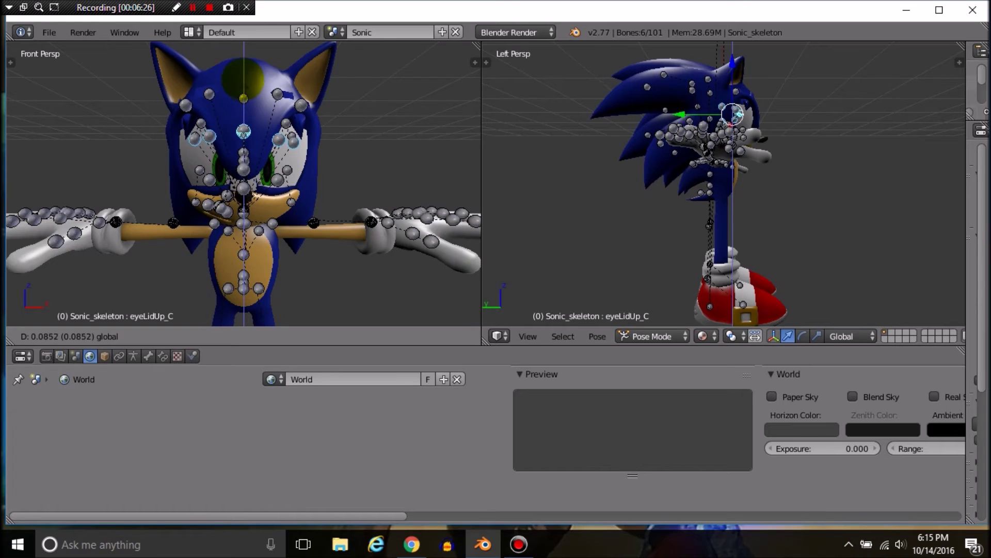
click(245, 84)
scroll(243, 184, up, 2)
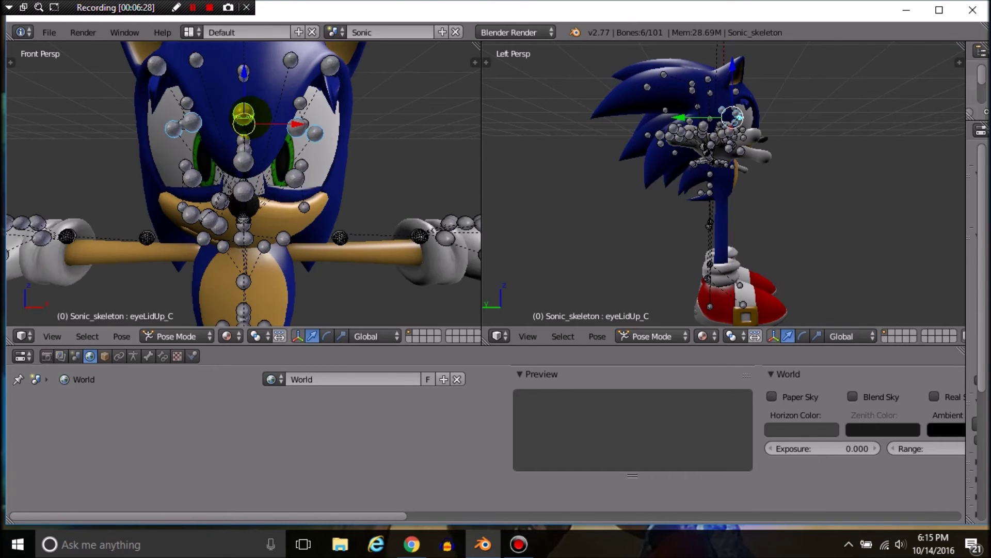
Select only the centre lower eyelid bone eyeLidLow_C and lower it about 0.10 along the Z axis
scroll(243, 183, up, 2)
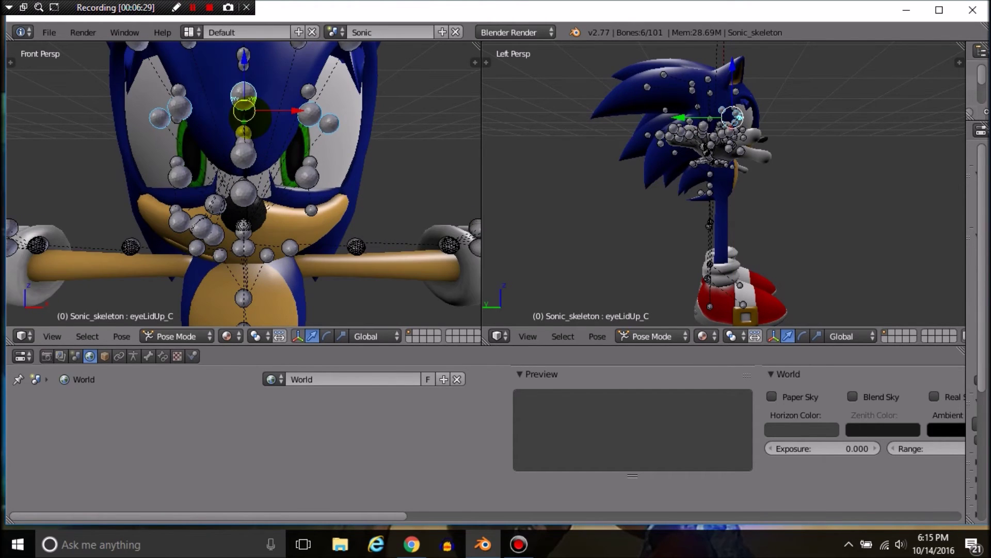
right_click(248, 106)
drag(242, 49, 253, 107)
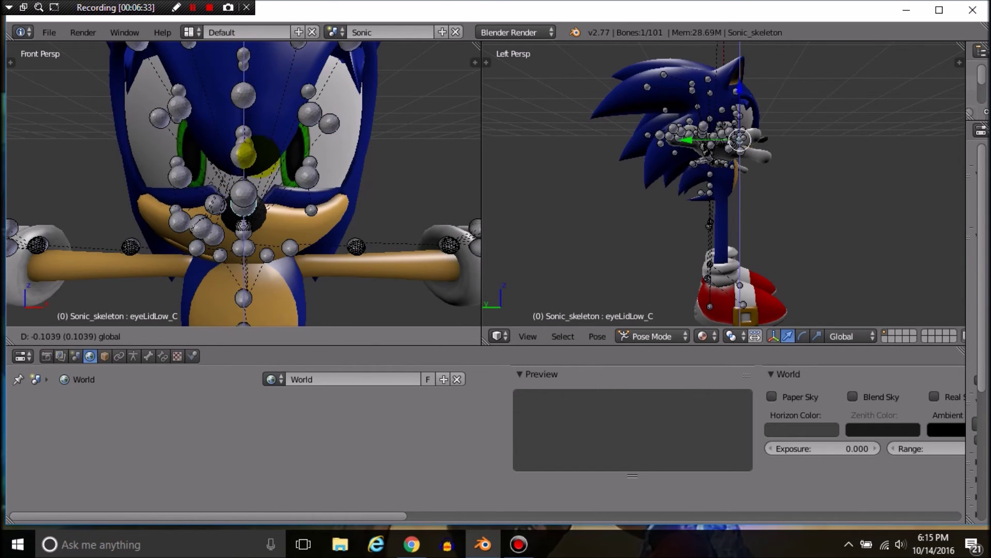
key(Return)
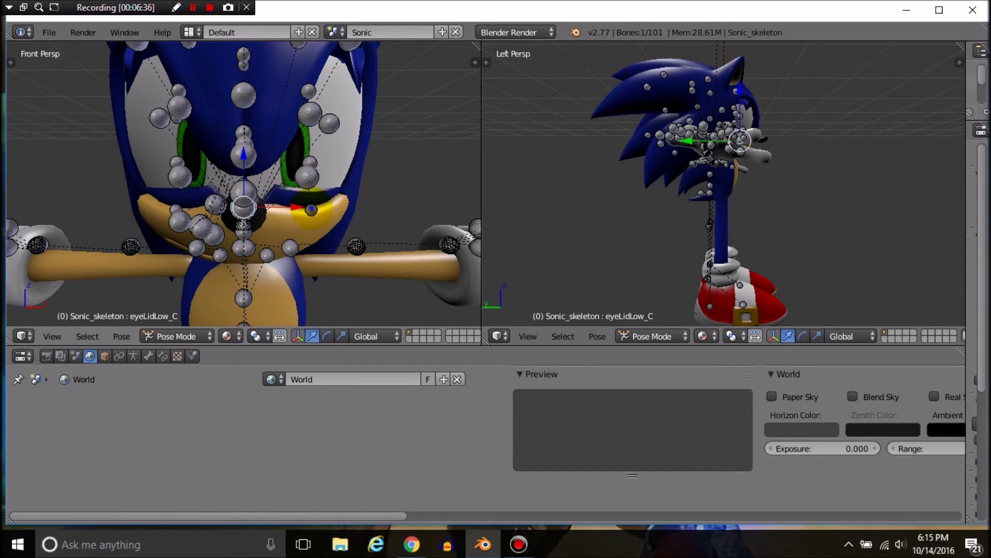
Select the left lower eyelid bone eyeLidLow1_L and lower it slightly along the Z axis
right_click(309, 178)
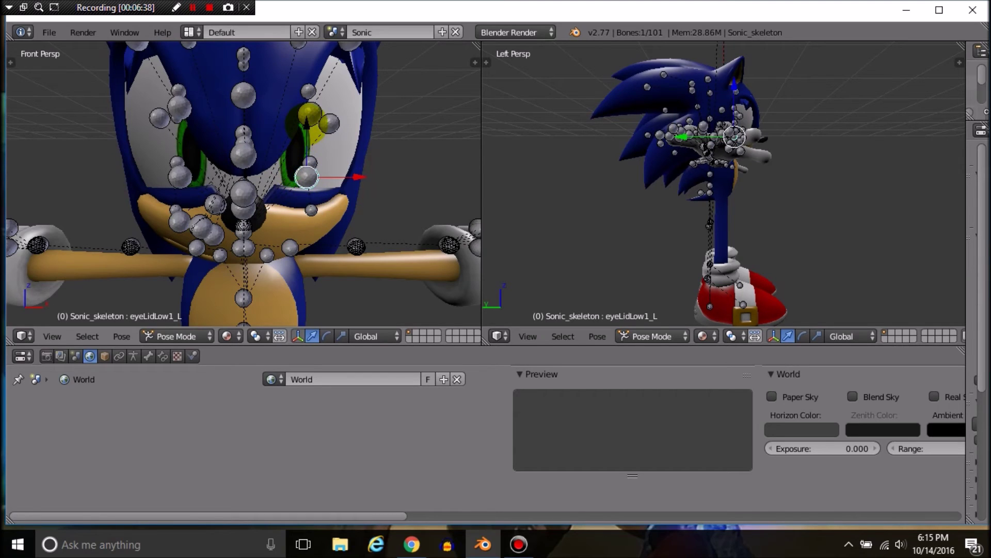
key(g)
key(z)
key(Return)
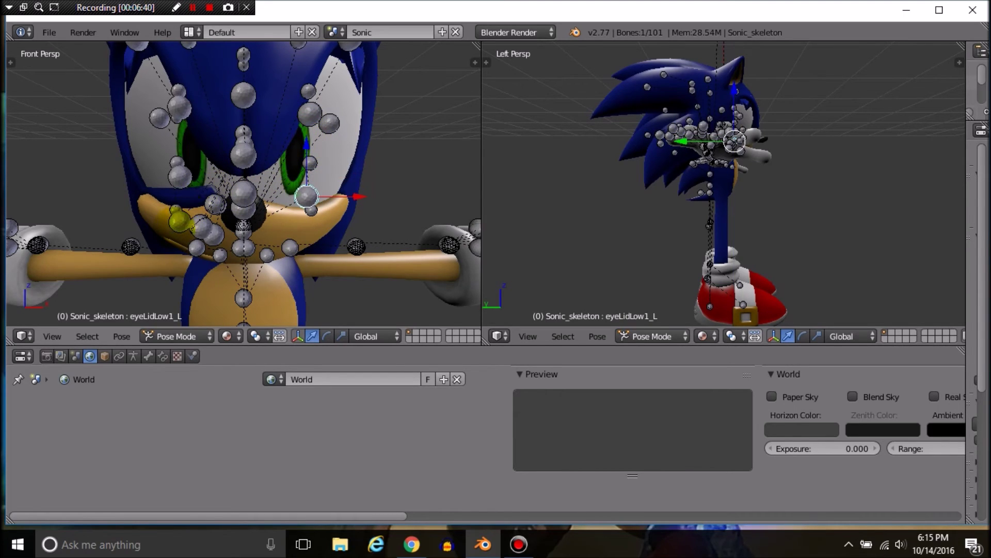
Select the right lower eyelid bone eyeLidLow1_R and lower it slightly along the Z axis to match the left side
right_click(178, 221)
right_click(177, 210)
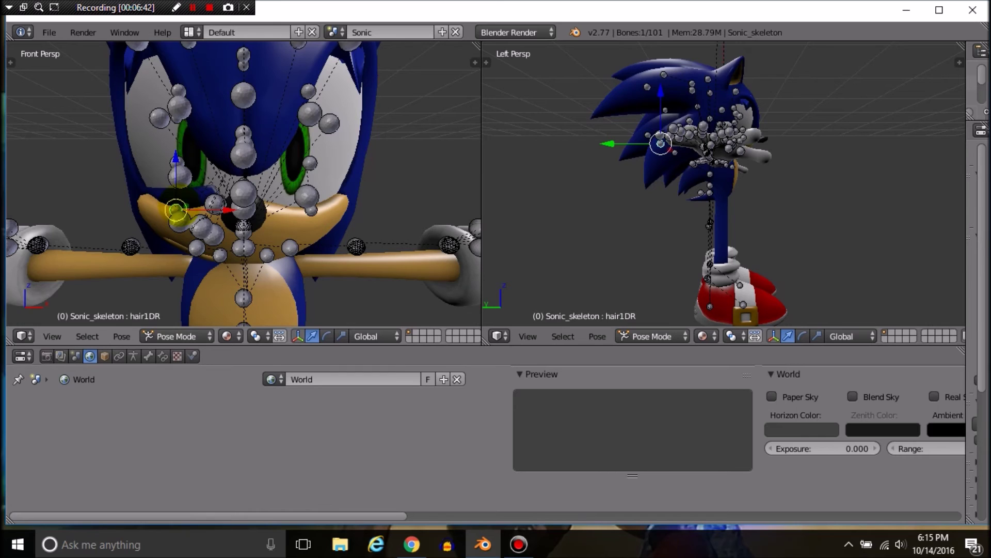
right_click(212, 202)
right_click(180, 177)
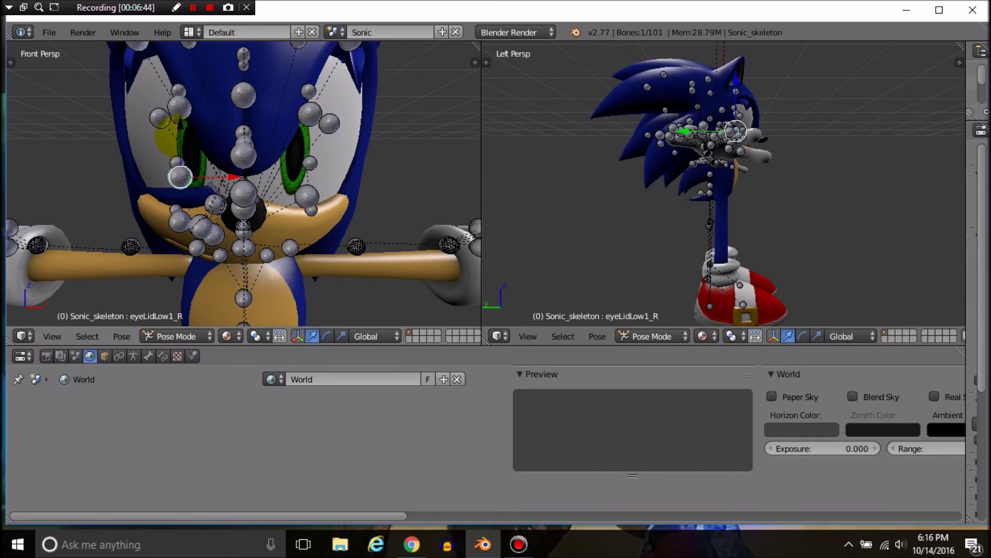
drag(180, 128, 180, 149)
scroll(334, 147, down, 1)
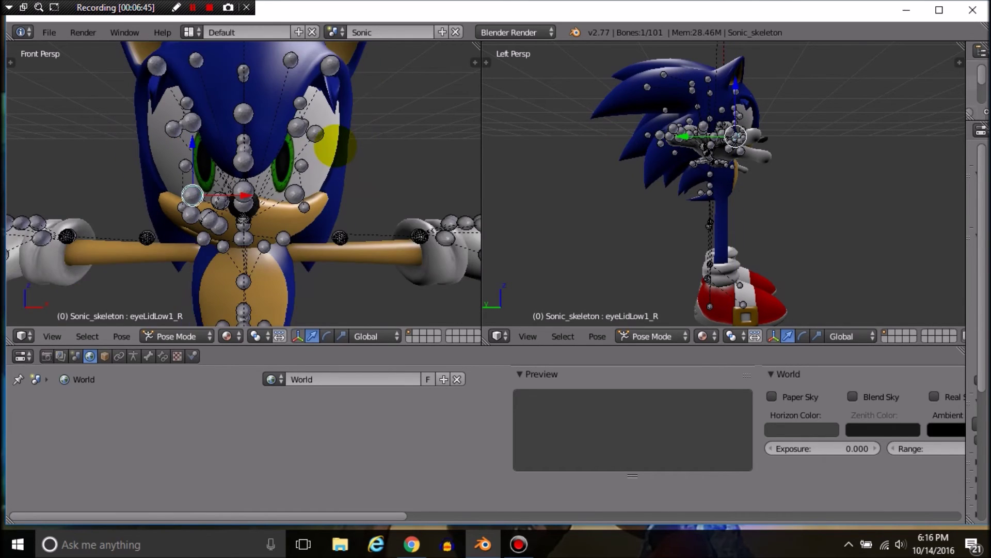
scroll(332, 129, up, 1)
scroll(356, 90, down, 1)
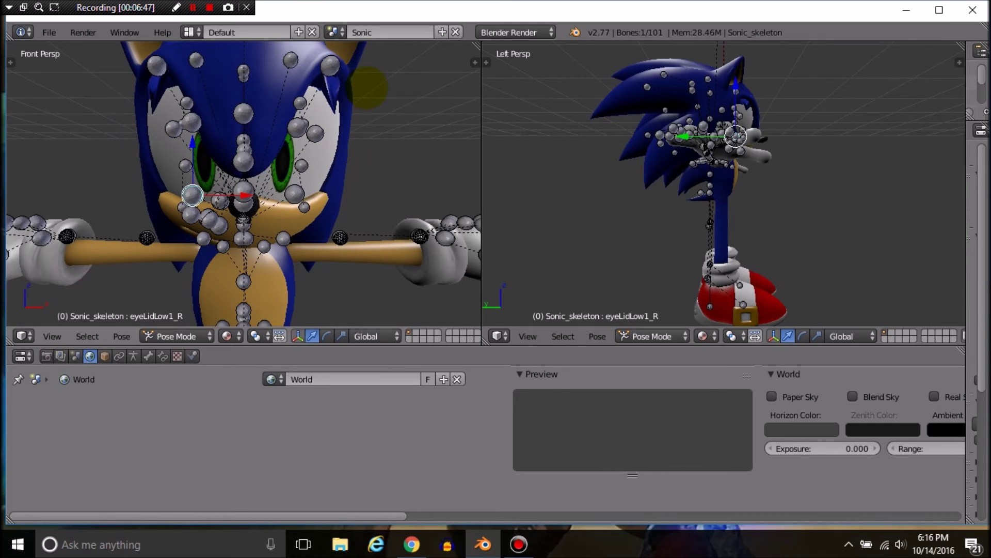
Try to raise the right upper eyelid bone eyeLidUp2_R along the Z axis
right_click(189, 103)
right_click(174, 128)
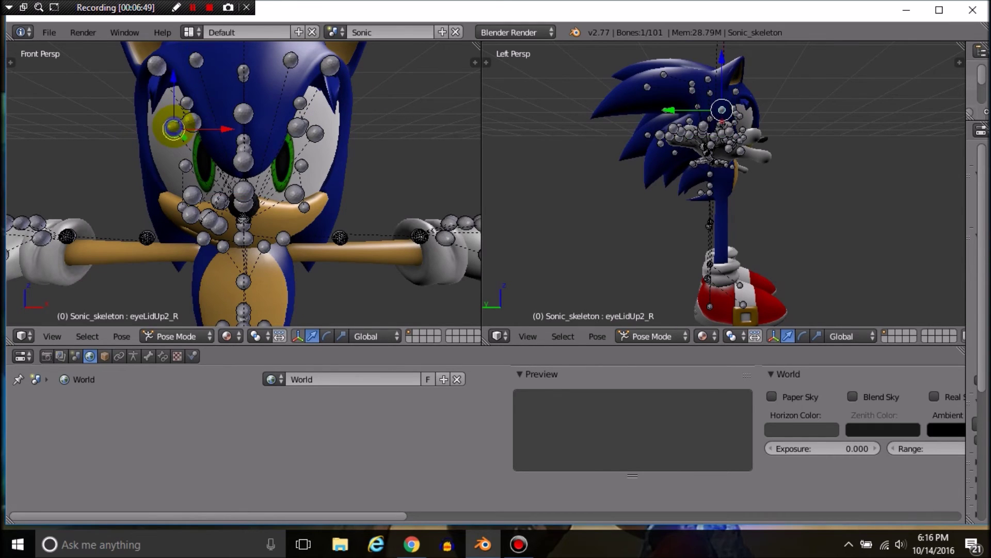
key(g)
key(z)
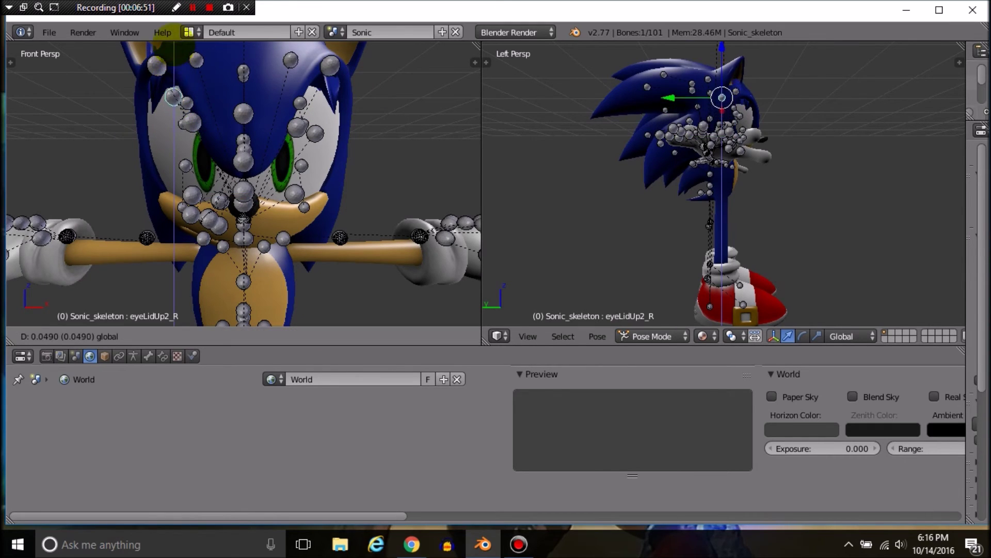
drag(177, 61, 174, 84)
Try to shift the right brow bone browR along the Z axis
right_click(158, 66)
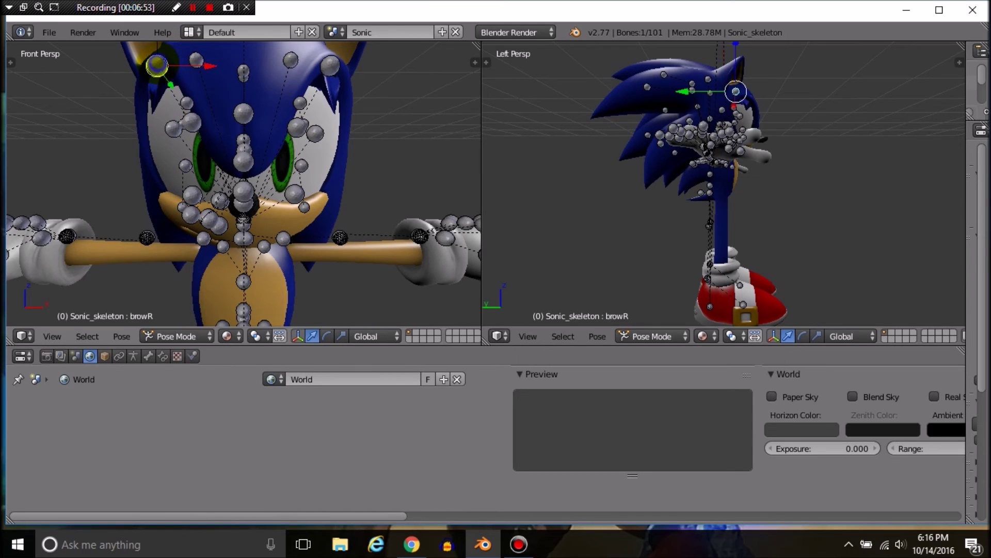
scroll(157, 65, down, 2)
key(g)
key(z)
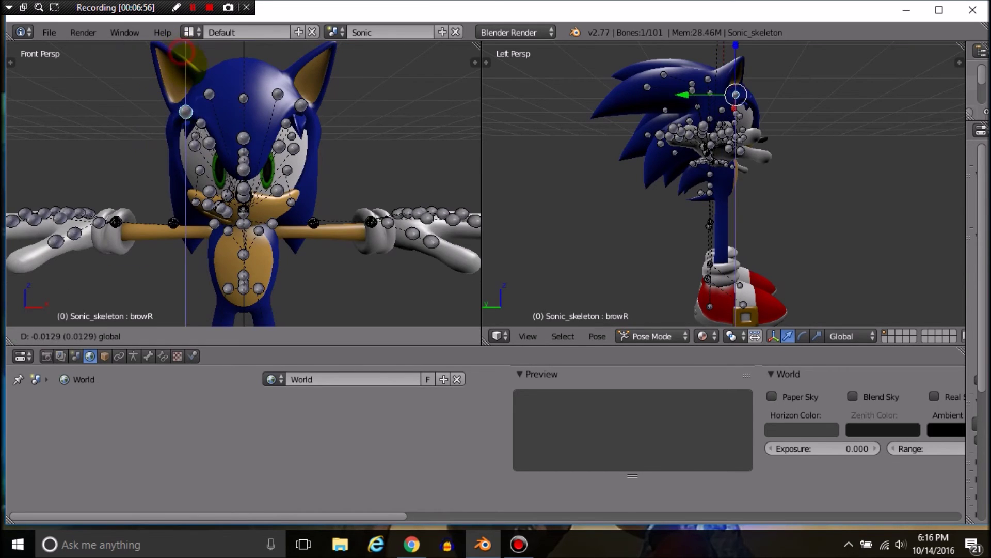
drag(192, 55, 192, 51)
right_click(209, 94)
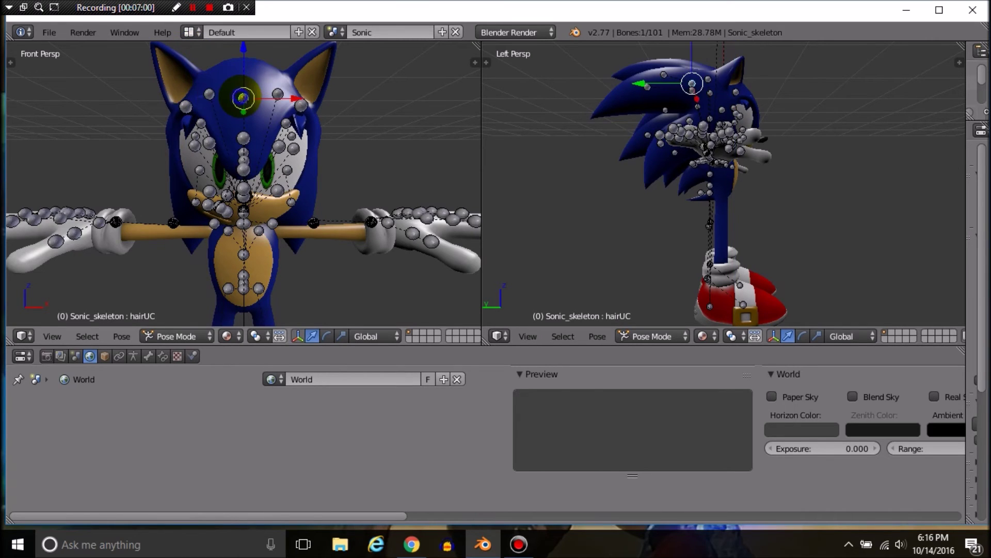
scroll(309, 120, up, 3)
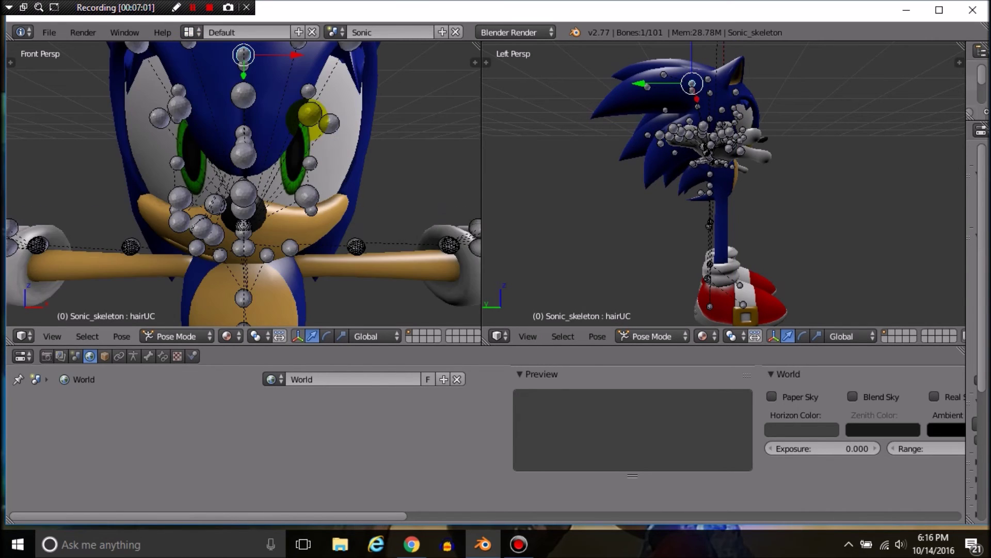
right_click(327, 122)
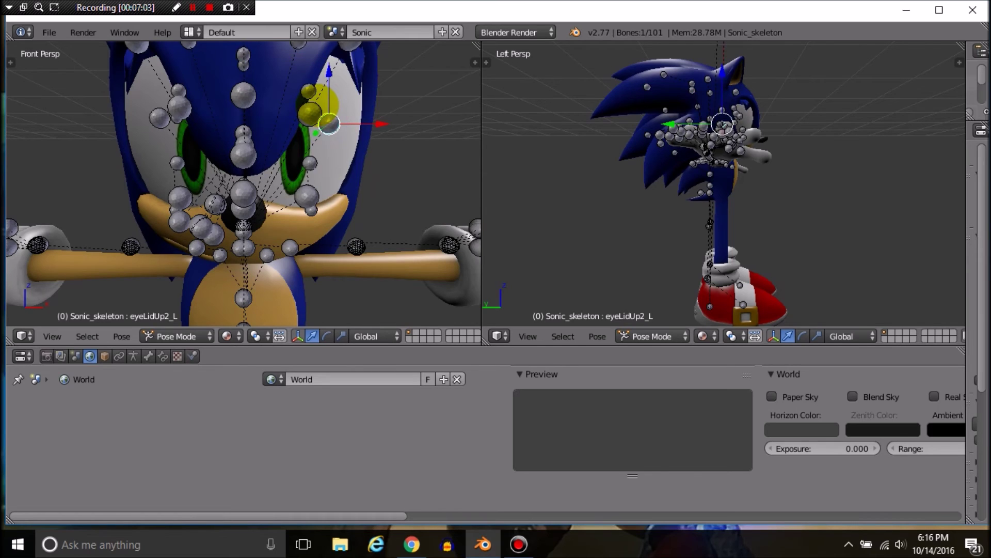
right_click(308, 92)
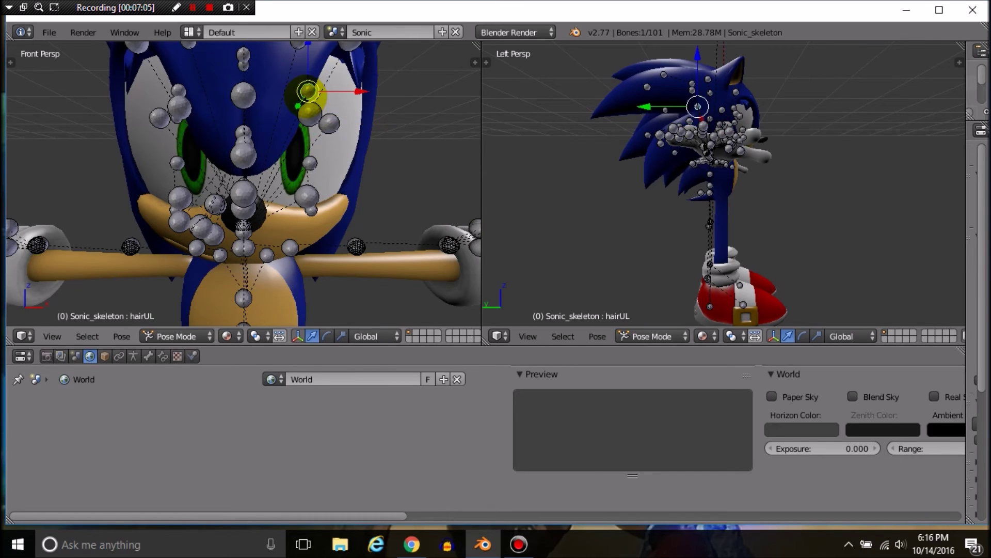
scroll(309, 92, down, 8)
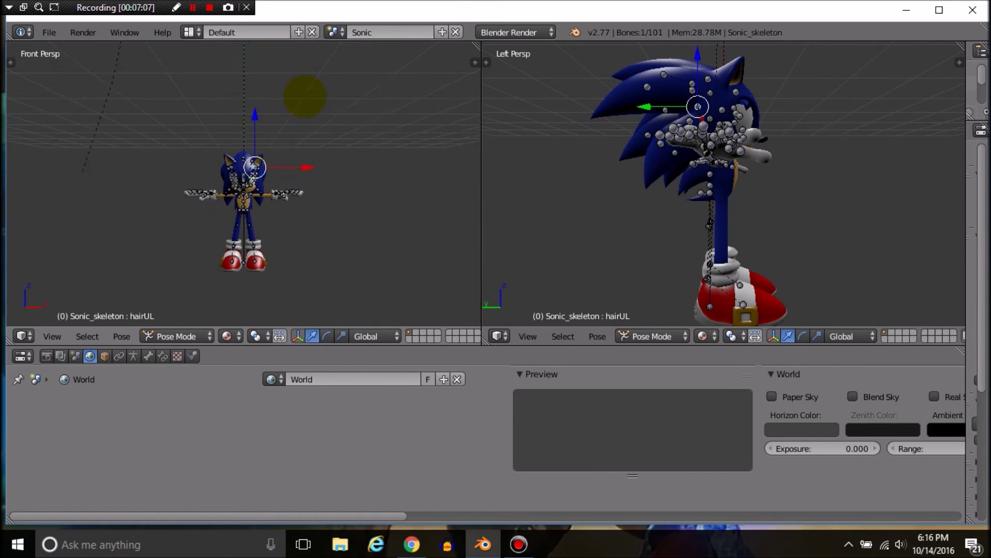
scroll(243, 207, up, 3)
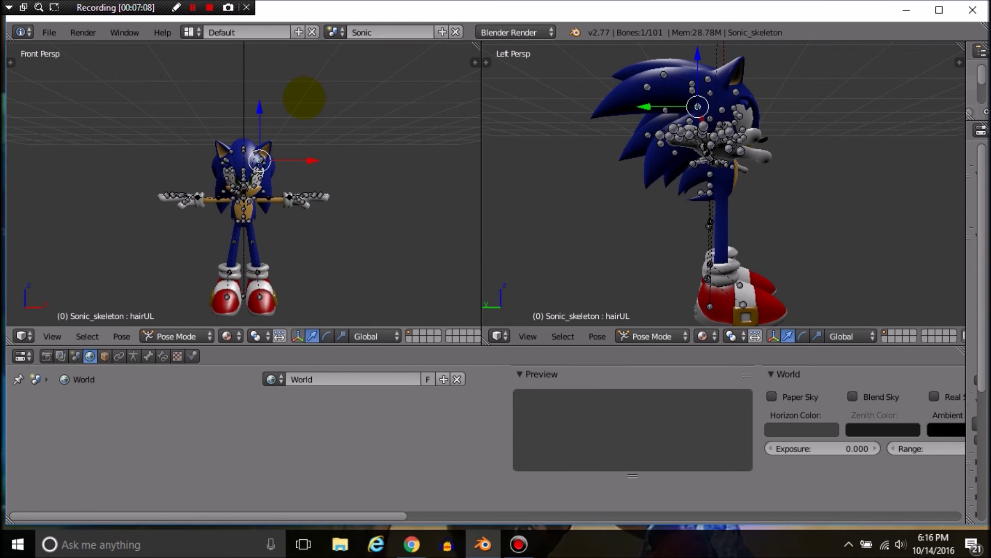
scroll(304, 98, down, 2)
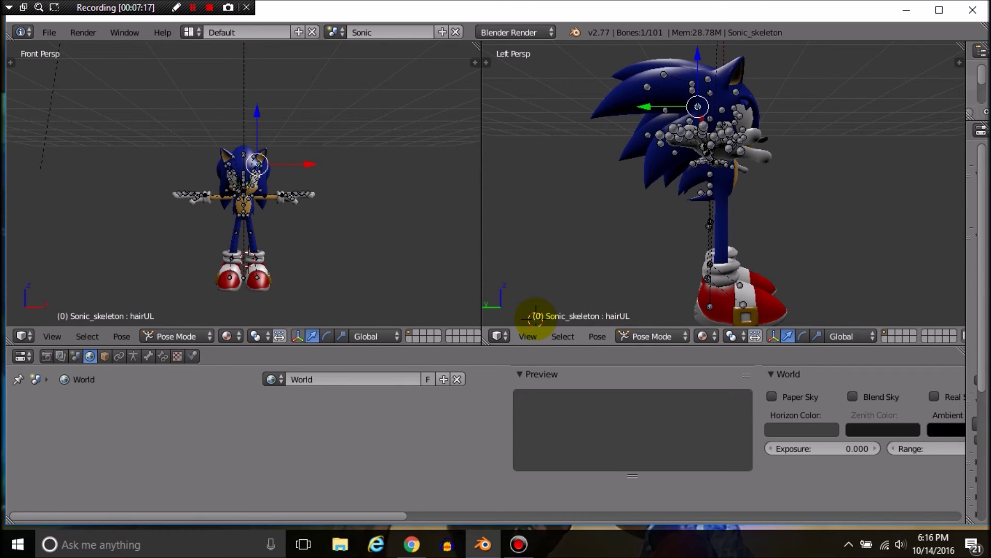
scroll(774, 139, up, 1)
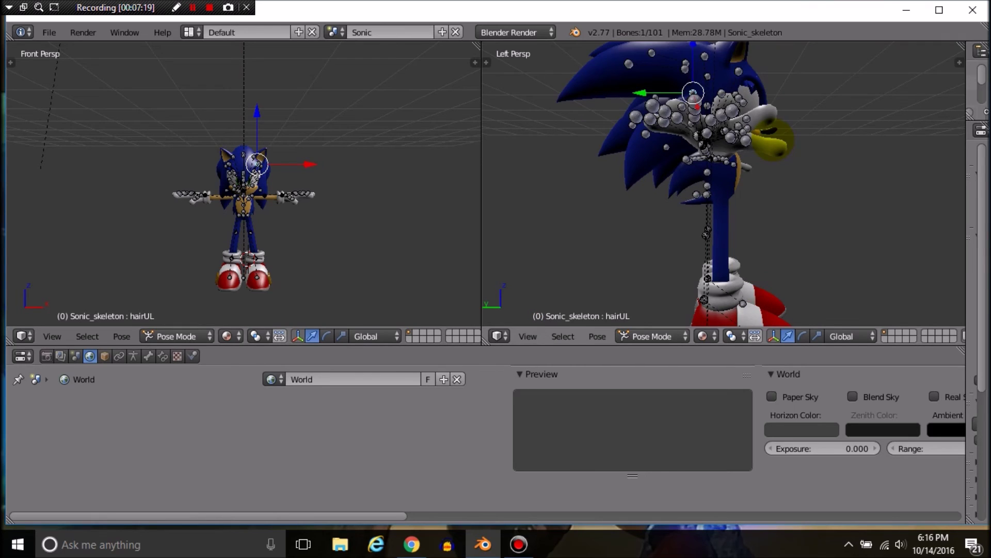
Play the animation briefly, stop it and return to the first frame
key(alt+a)
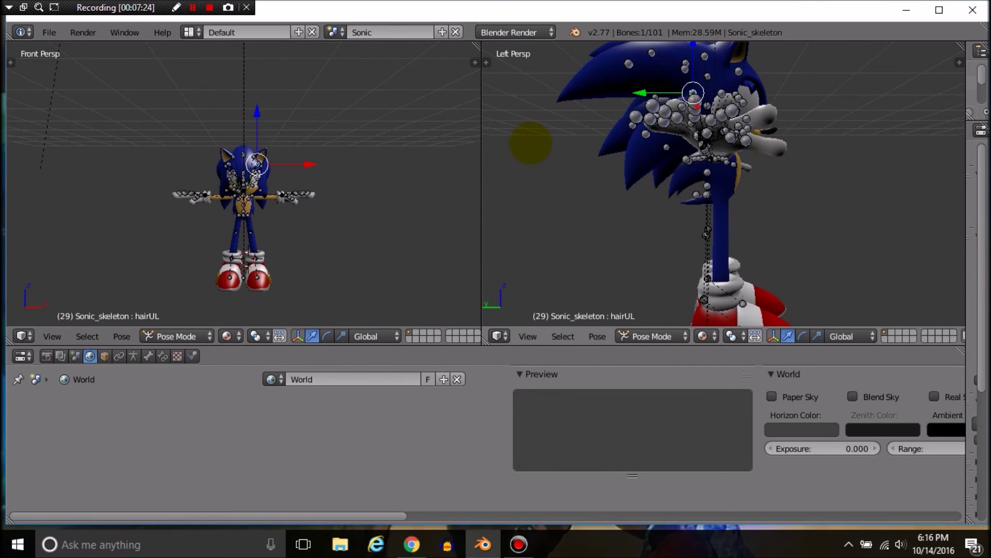
key(Up)
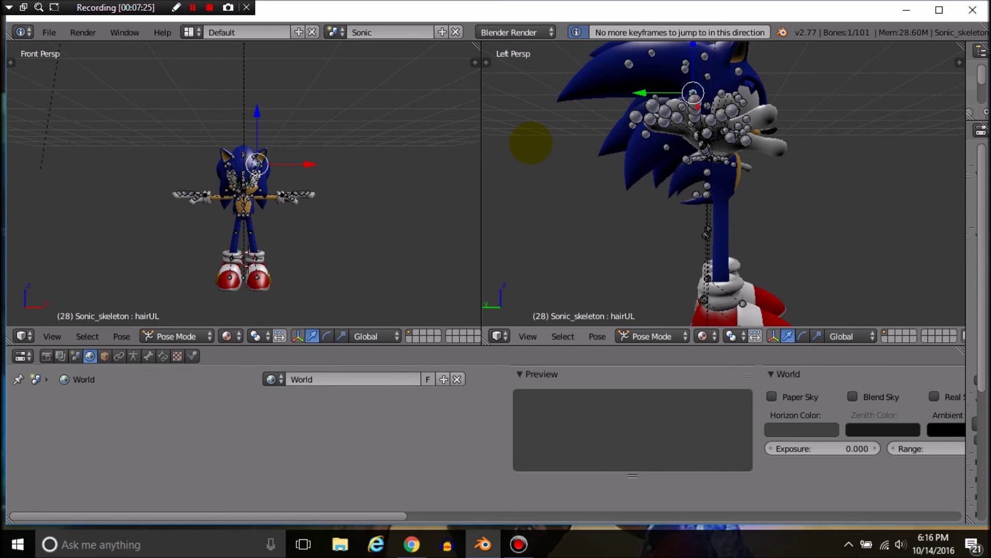
key(shift+Left)
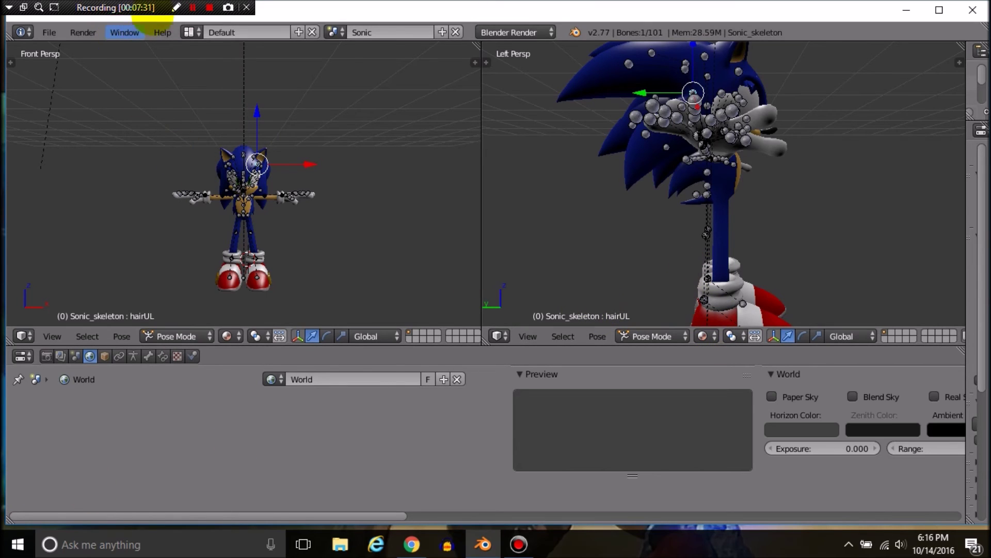
click(193, 7)
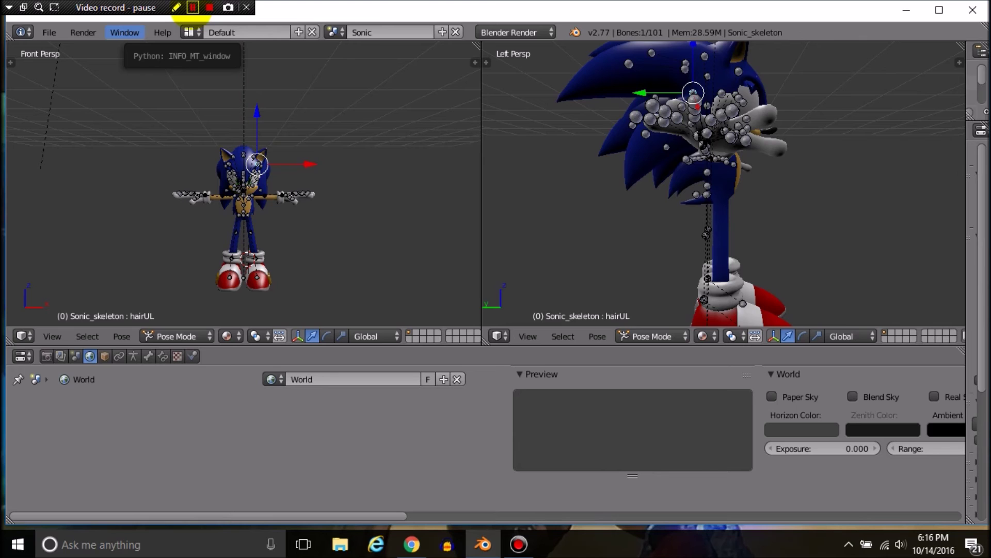
click(193, 8)
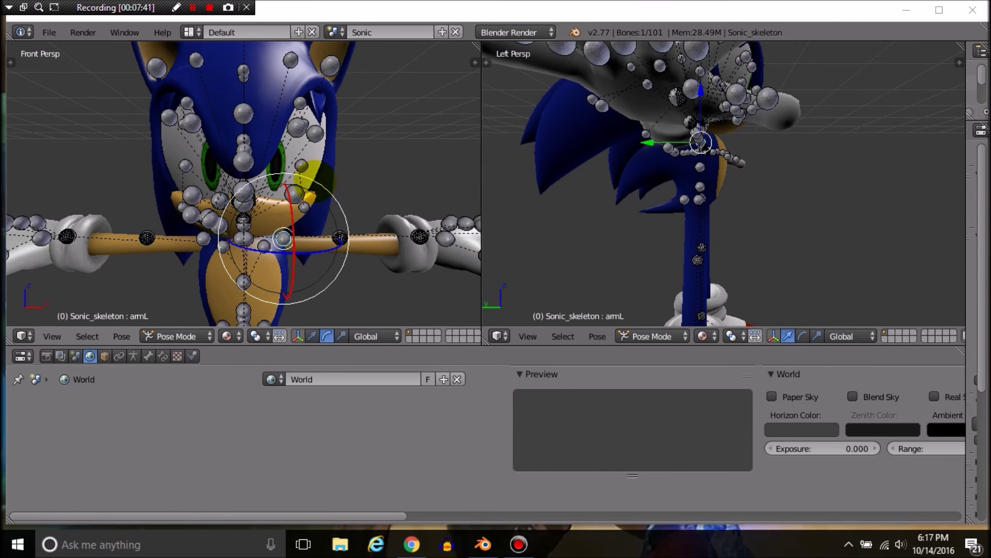
Rotate the left arm bone armL in the front view so the arm slopes down away from the body
click(331, 230)
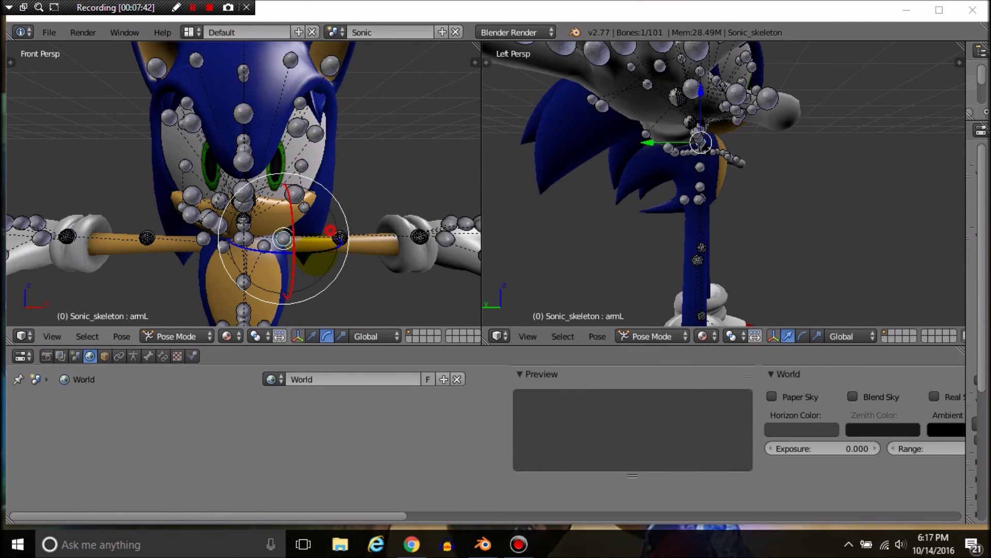
key(r)
click(343, 204)
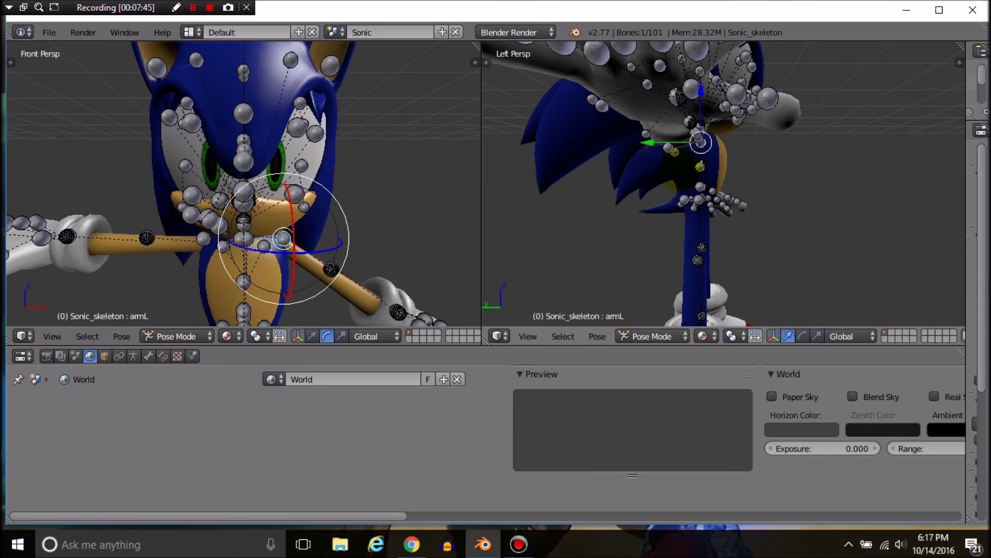
Switch the transform manipulator of the side view from translation to rotation
click(802, 337)
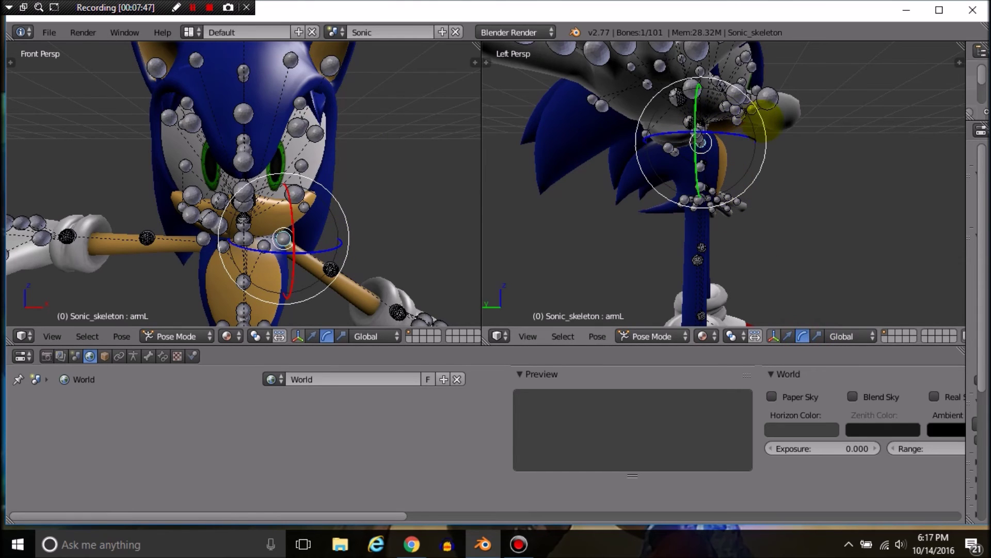
mouse_move(764, 119)
mouse_down()
mouse_move(734, 67)
mouse_move(759, 122)
mouse_up()
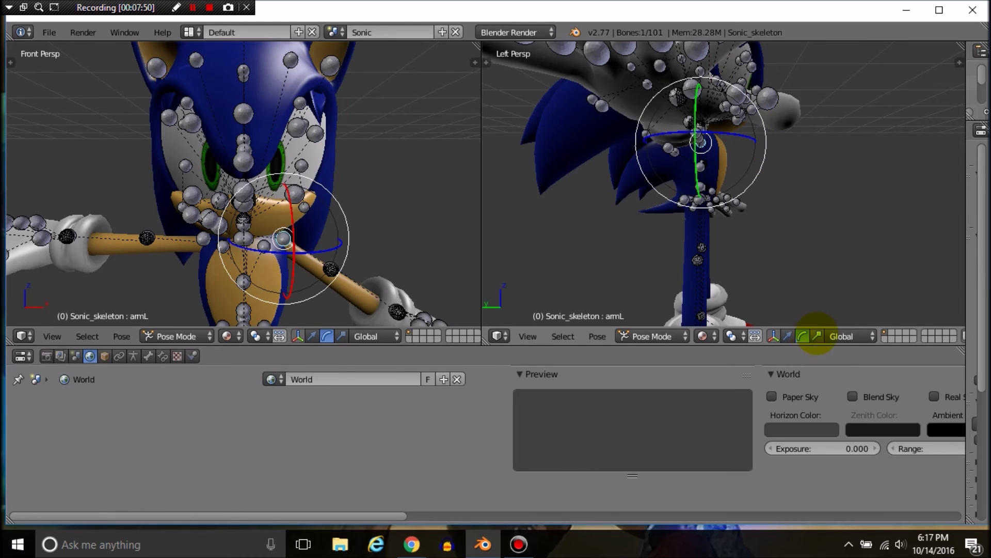
shift+click(787, 336)
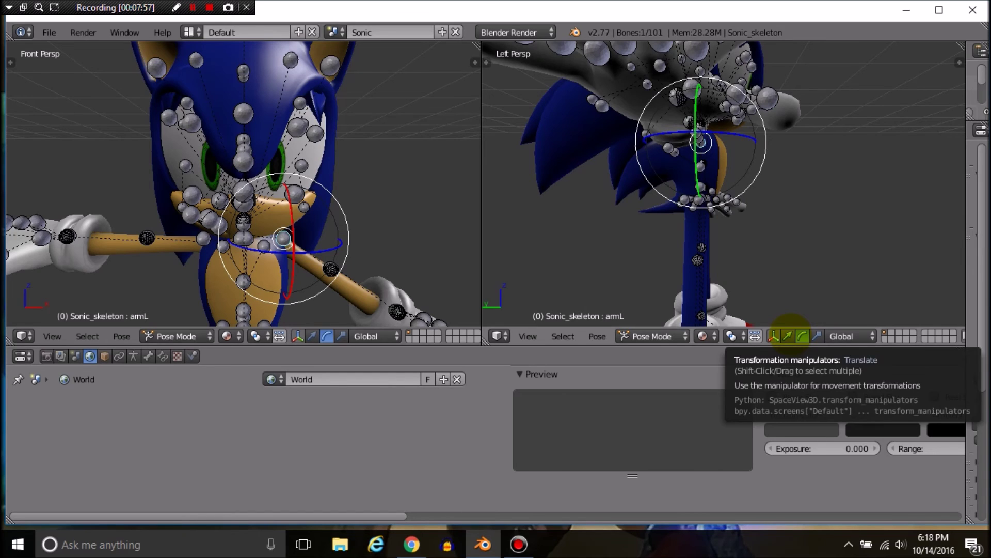
shift+click(789, 336)
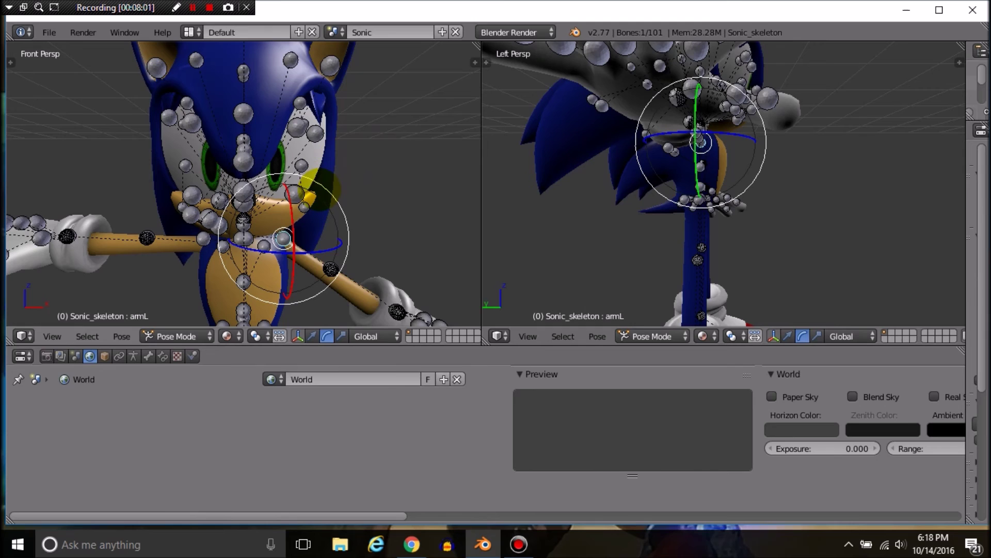
Rotate the left arm bone armL back up in the front view until the arm is nearly horizontal
drag(320, 188, 289, 207)
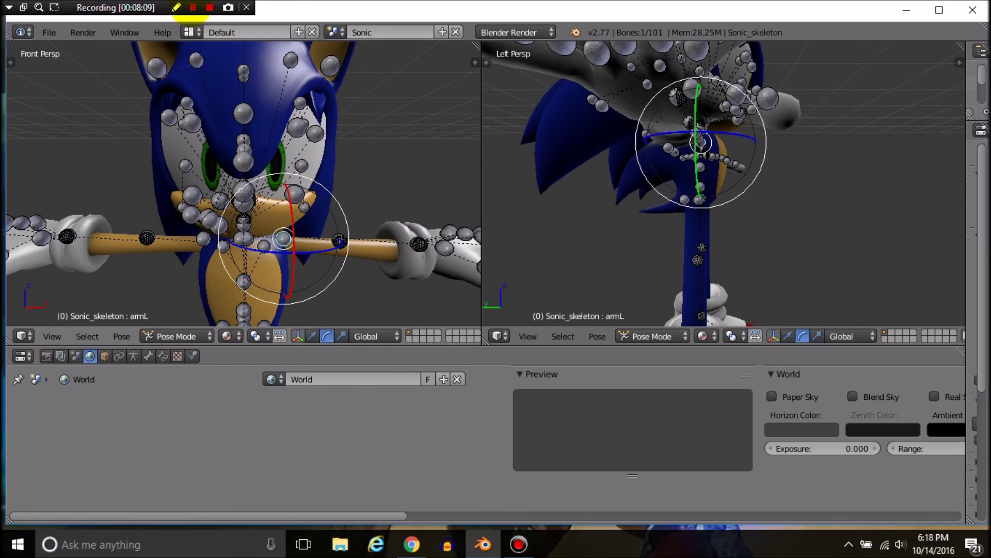
click(193, 7)
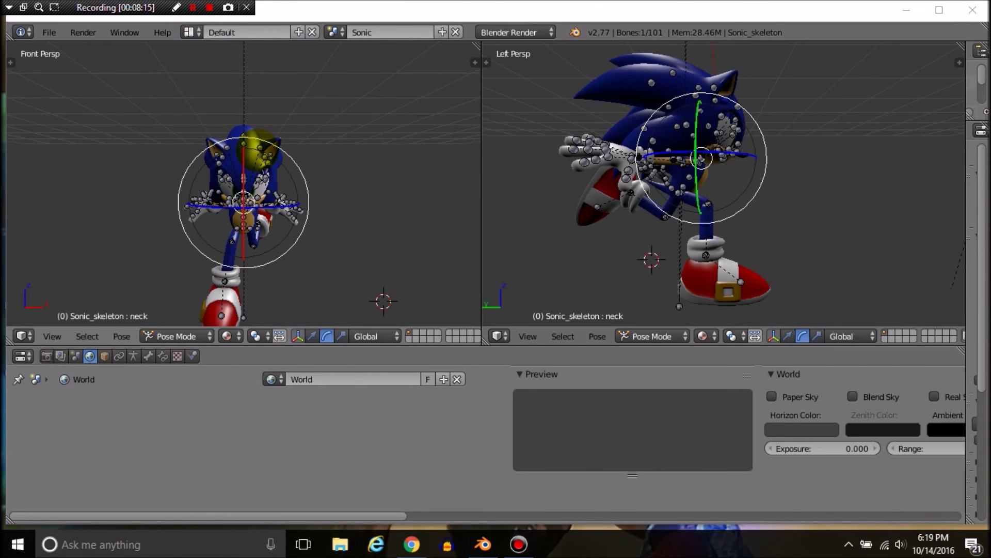
Select the hips bone in the side view and rotate it to tilt the whole body further forward
scroll(257, 150, down, 1)
scroll(257, 149, up, 1)
scroll(257, 150, down, 4)
scroll(257, 150, up, 2)
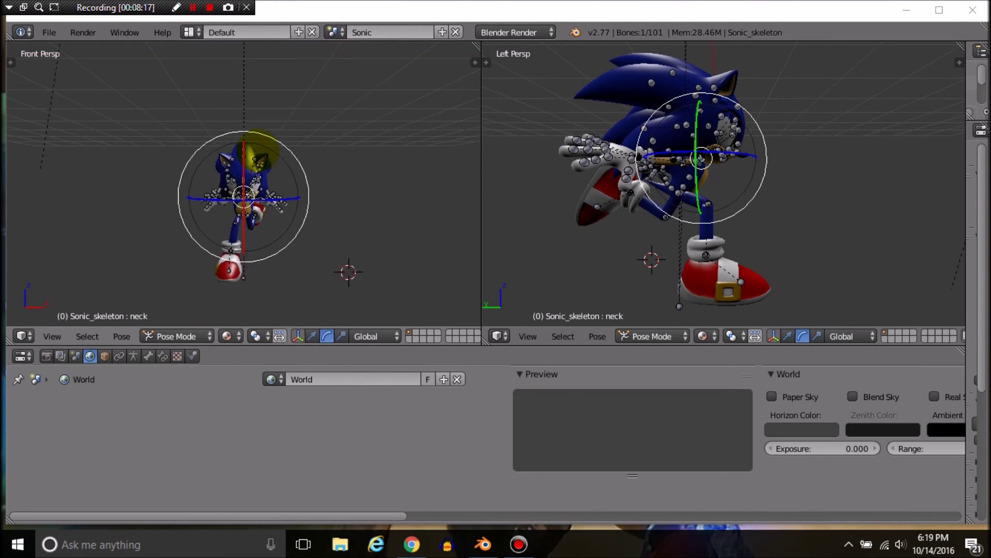
scroll(641, 195, up, 4)
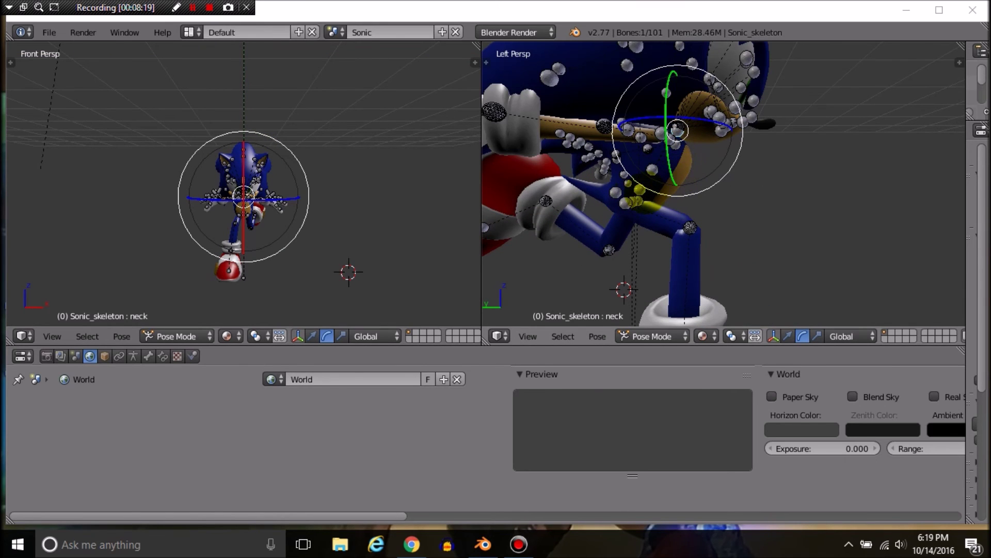
right_click(640, 199)
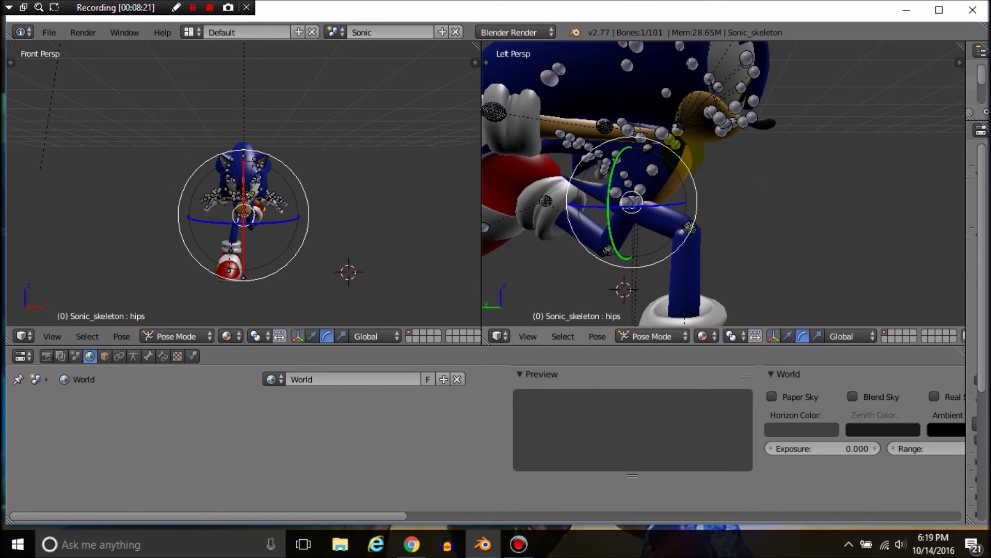
key(r)
click(696, 181)
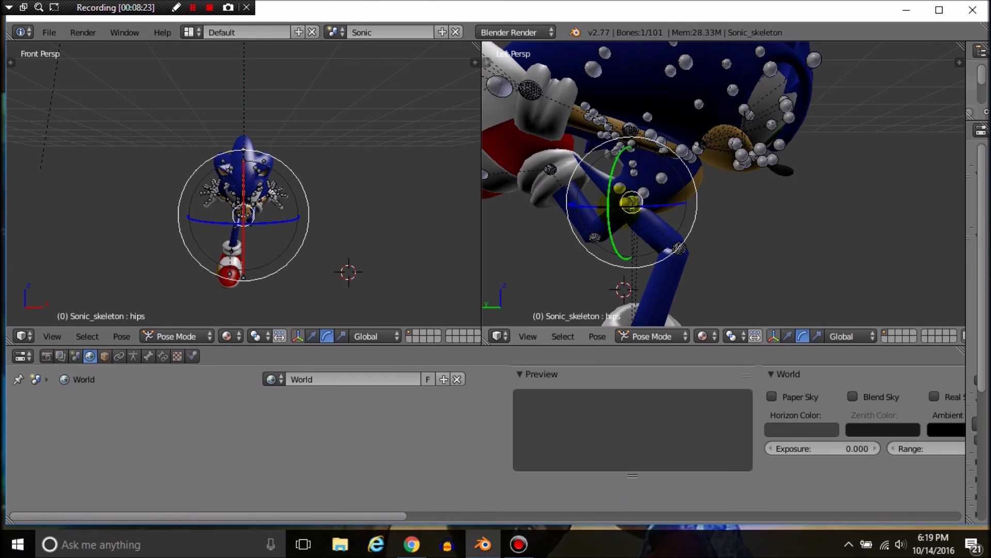
Select the right hip bone hipR and rotate it in the side view to swing the right leg forward
right_click(627, 204)
click(689, 152)
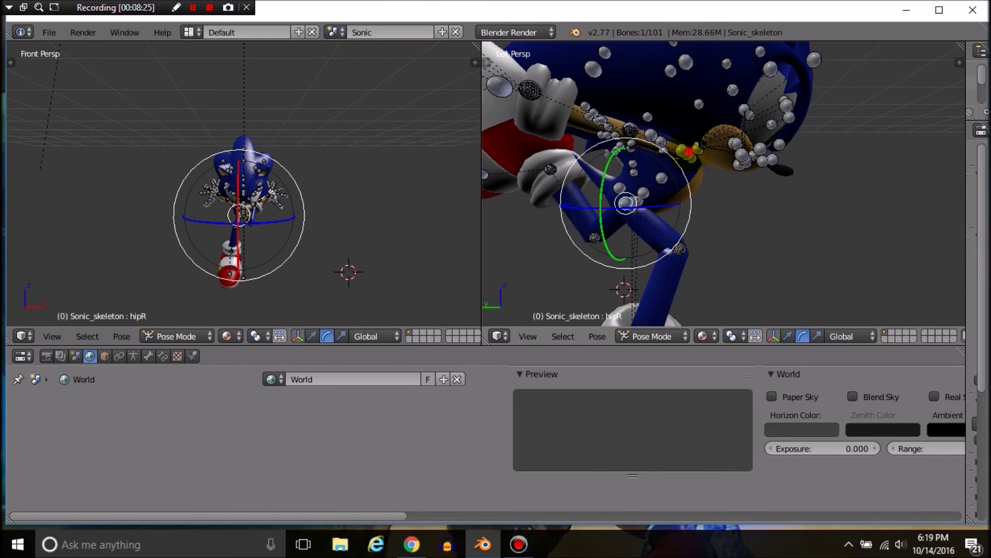
key(r)
click(690, 152)
scroll(740, 188, down, 3)
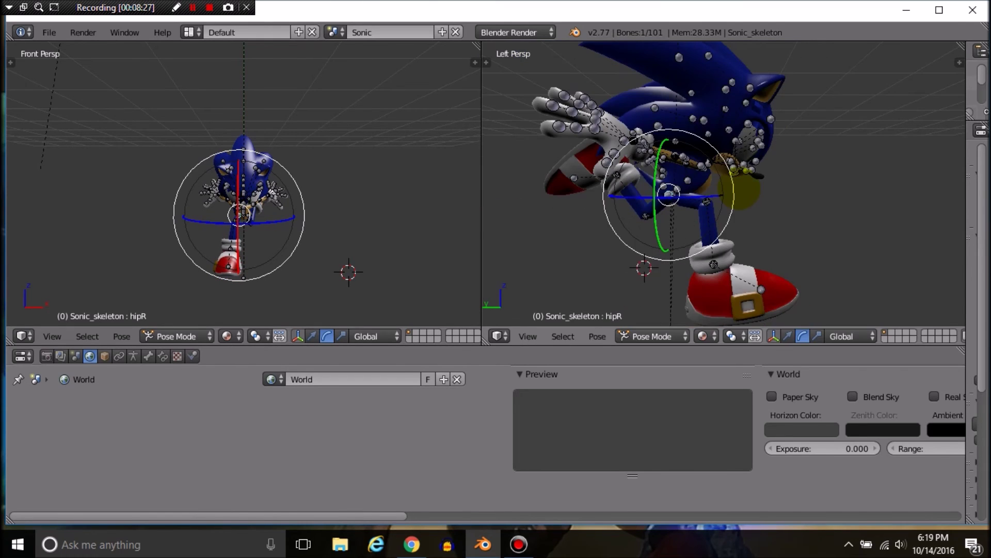
Switch Sonic_skeleton to Object Mode and insert a LocRotScale keyframe for it at frame 0
scroll(723, 183, down, 4)
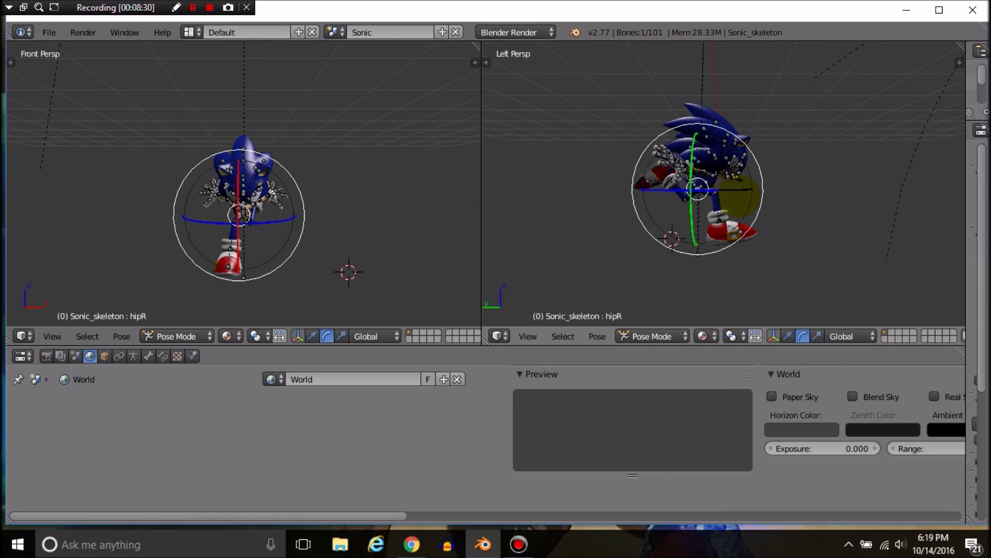
scroll(723, 183, up, 2)
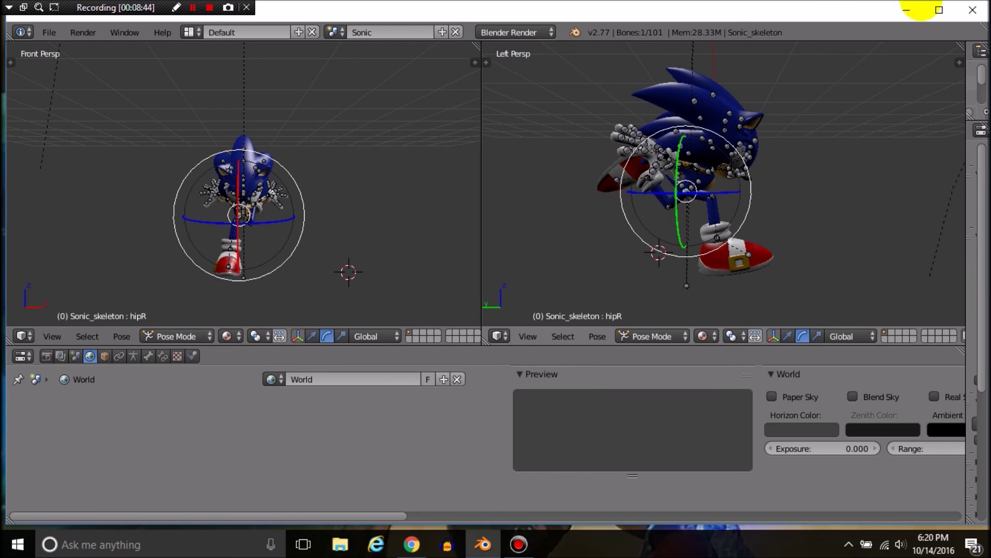
click(652, 336)
click(643, 319)
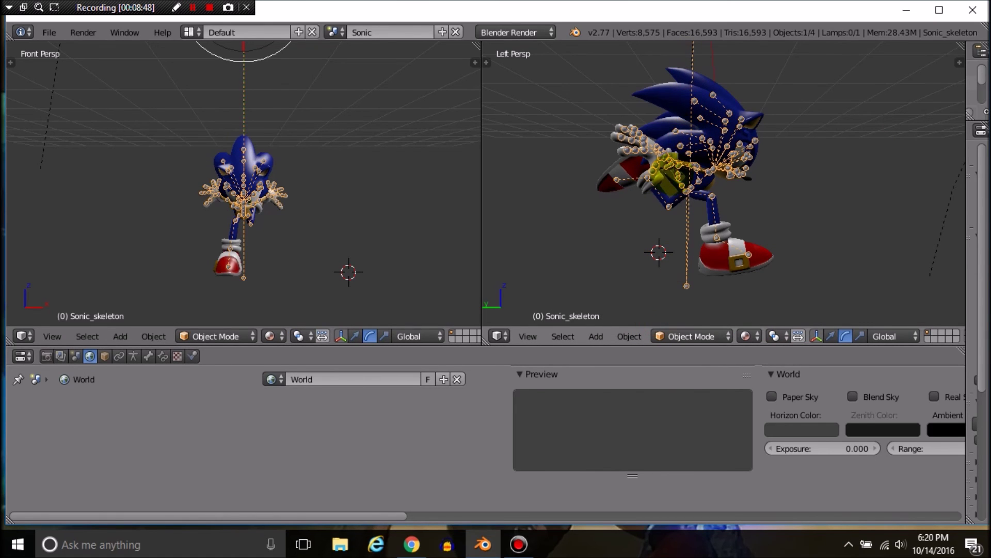
key(i)
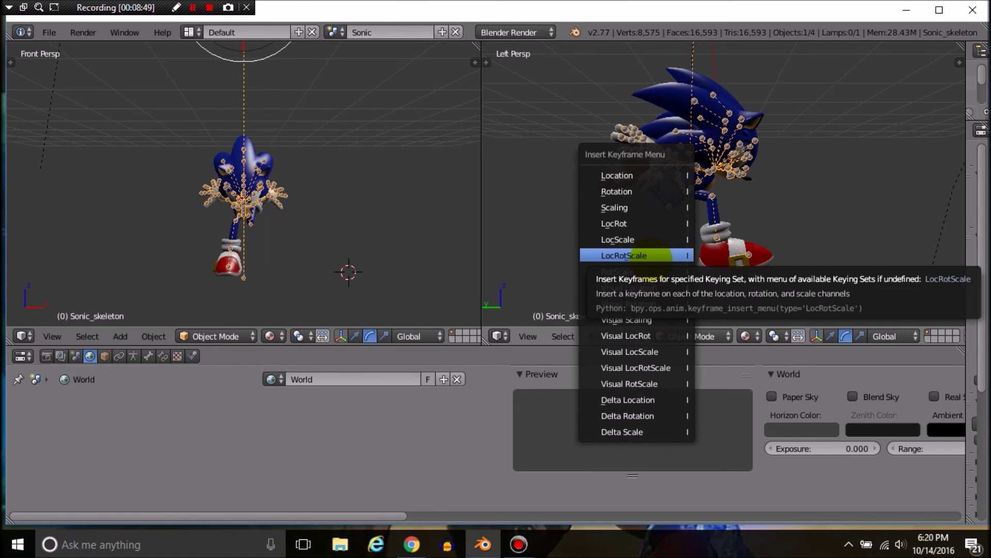
click(651, 255)
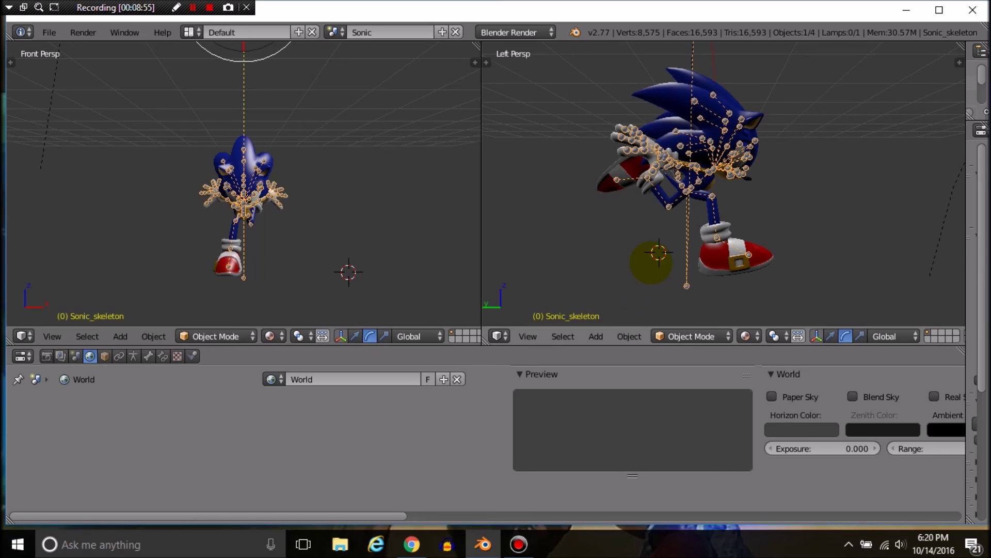
Advance the animation to frame 7 and return the skeleton to Pose Mode
key(Right)
key(Right)
key(Right)
key(Right)
key(Right)
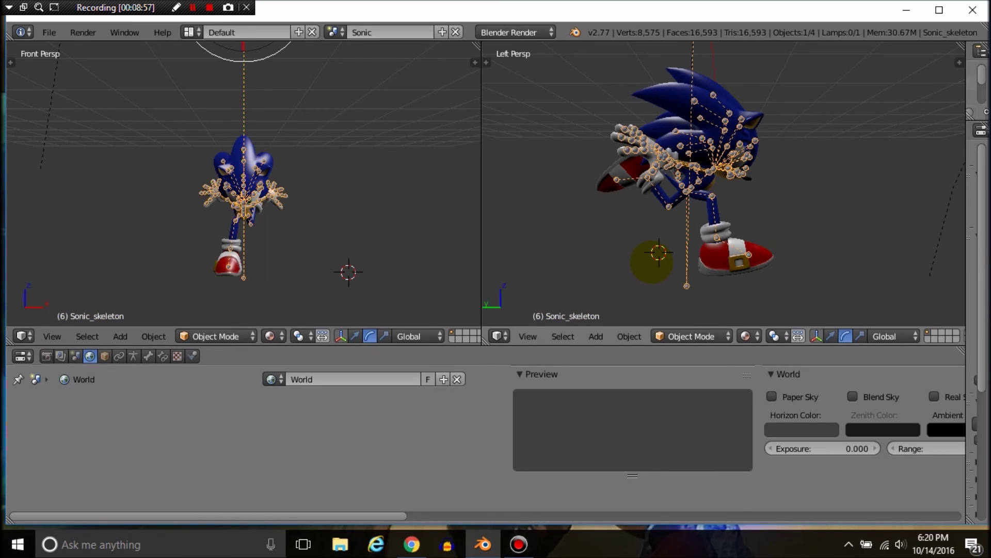
key(Right)
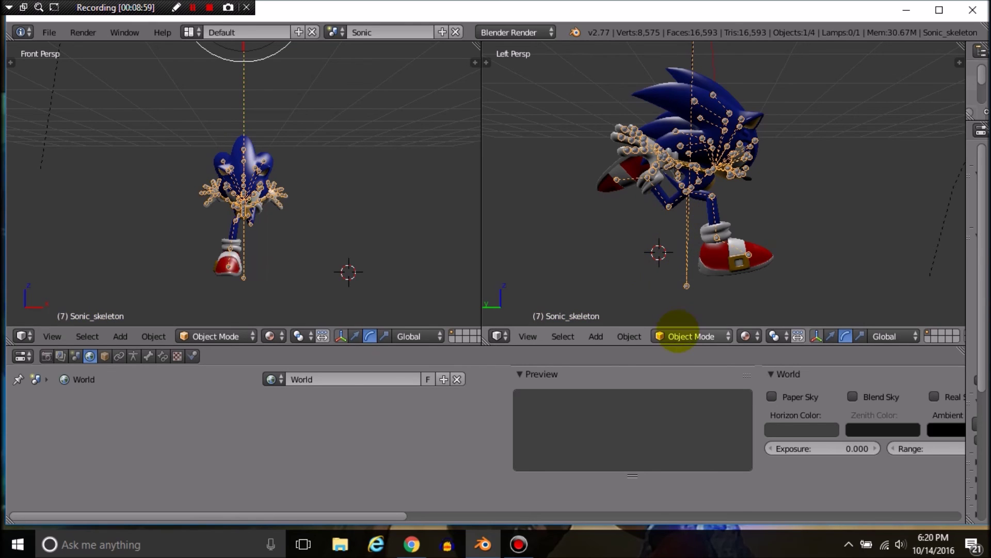
click(668, 336)
click(691, 287)
Rotate the right hip bone hipR in the side view to swing the right leg fully backward, and keyframe it at frame 7
scroll(696, 233, up, 4)
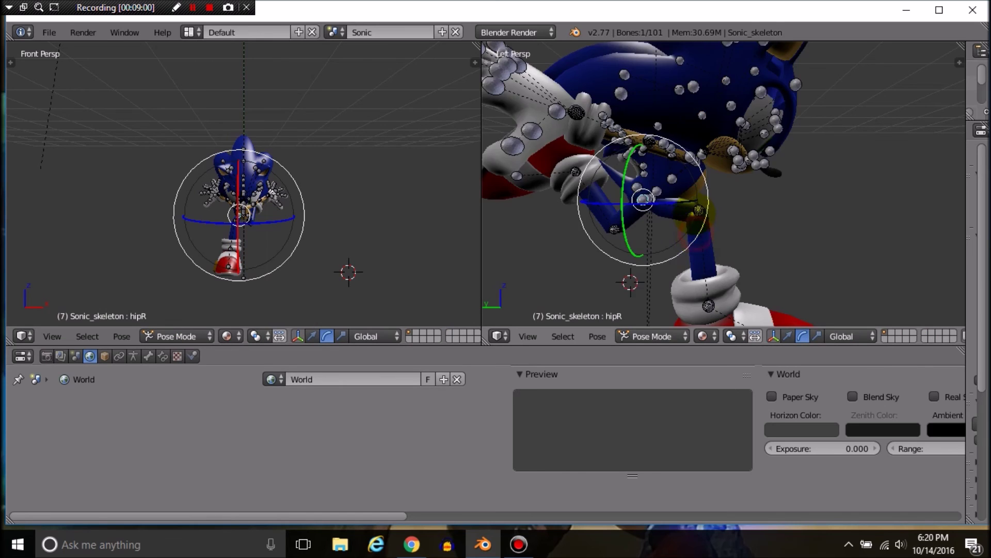
scroll(697, 227, down, 2)
drag(720, 161, 718, 161)
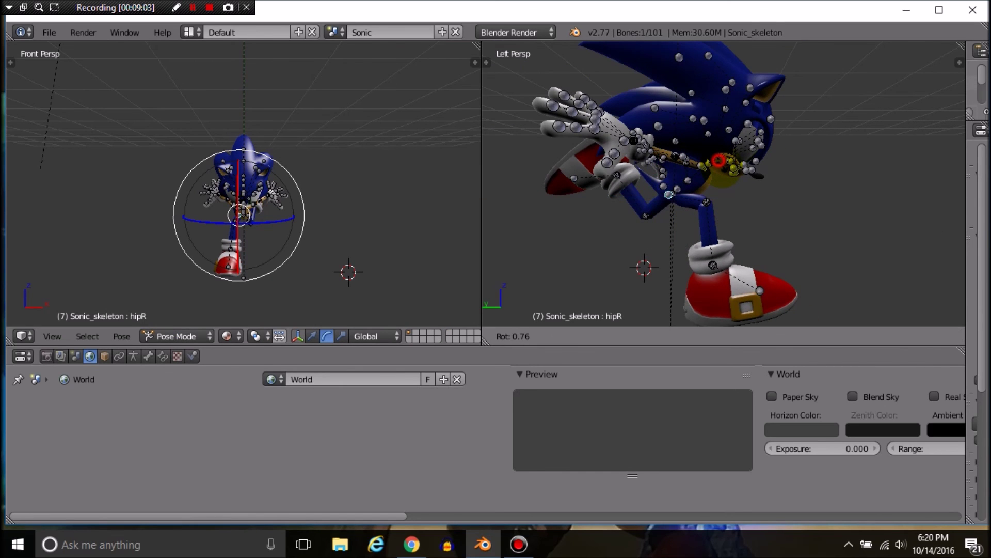
click(650, 262)
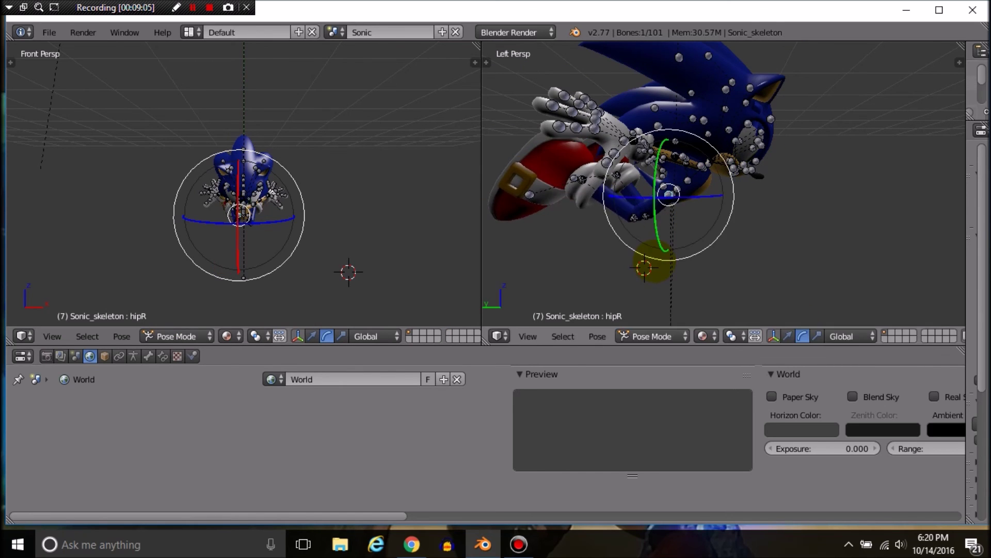
key(i)
click(657, 249)
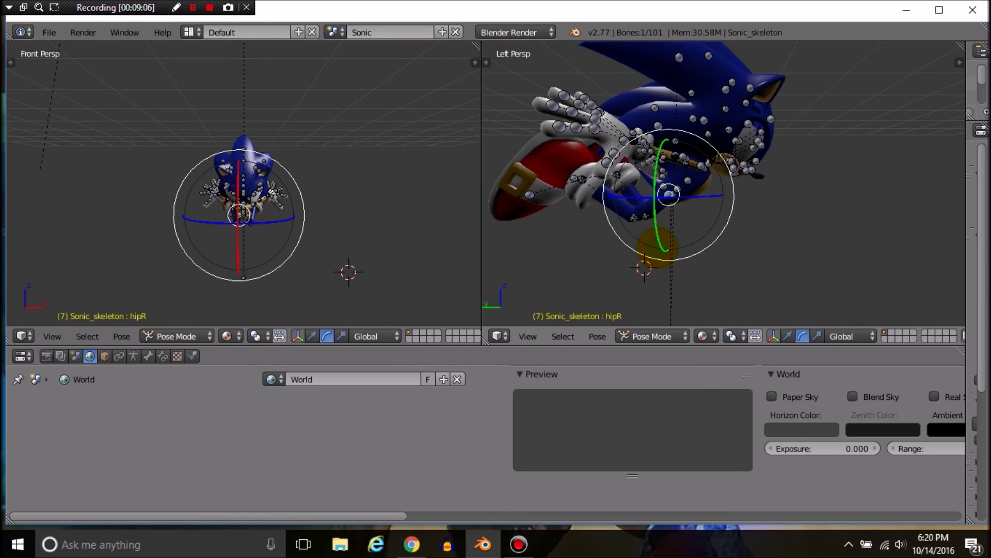
Go back to frame 0, rotate hipR so the right leg swings forward again, and insert a keyframe for it there
key(Left)
key(Left)
key(shift+Left)
key(Right)
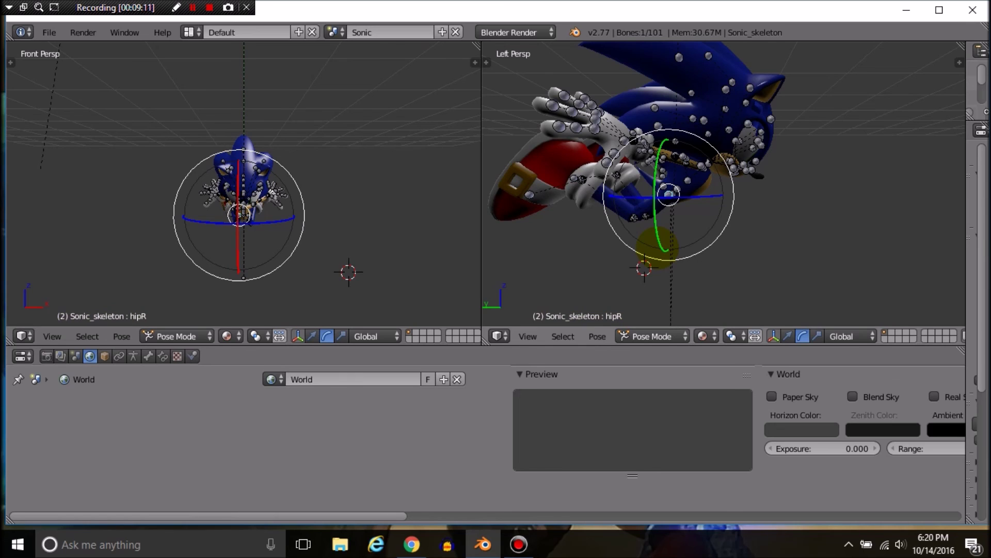
key(Left)
key(Left)
key(Left)
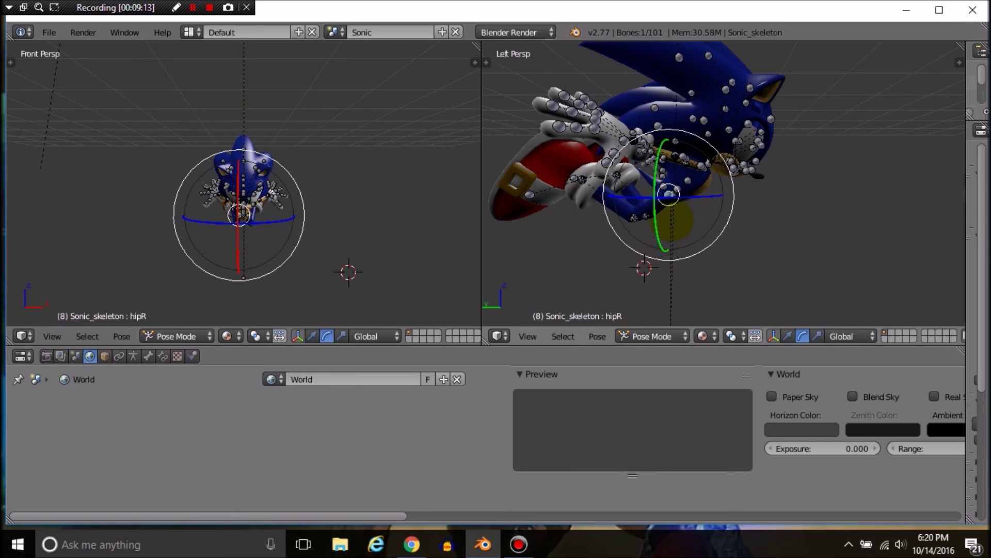
key(r)
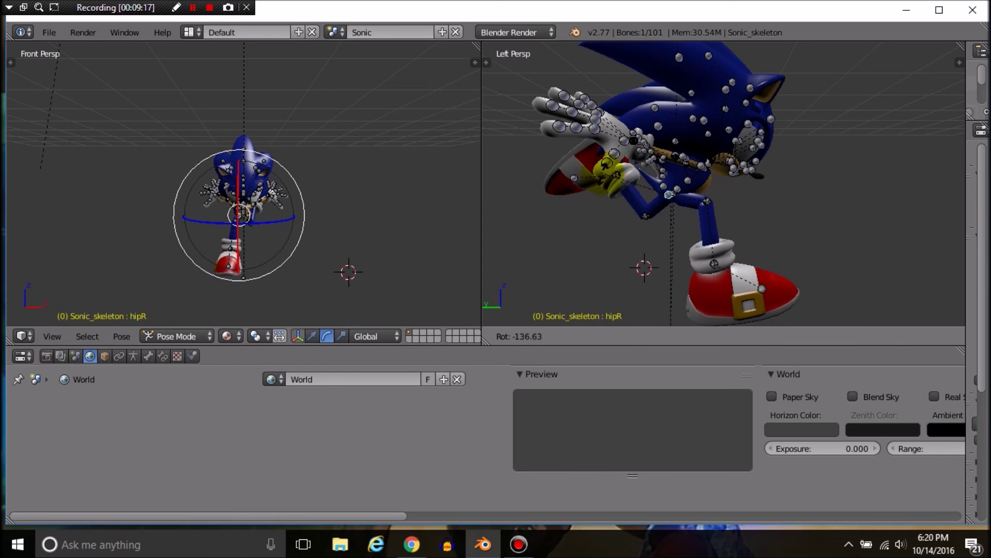
click(754, 264)
key(i)
click(785, 257)
Step through the frames to check the right leg's swing between its keyed poses, and return to frame 0
key(Right)
key(Right)
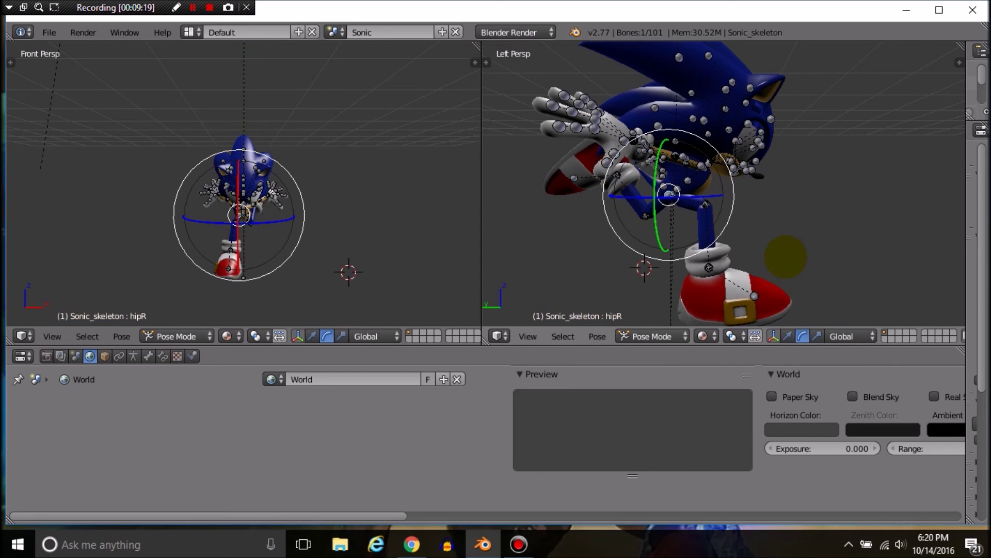
key(Up)
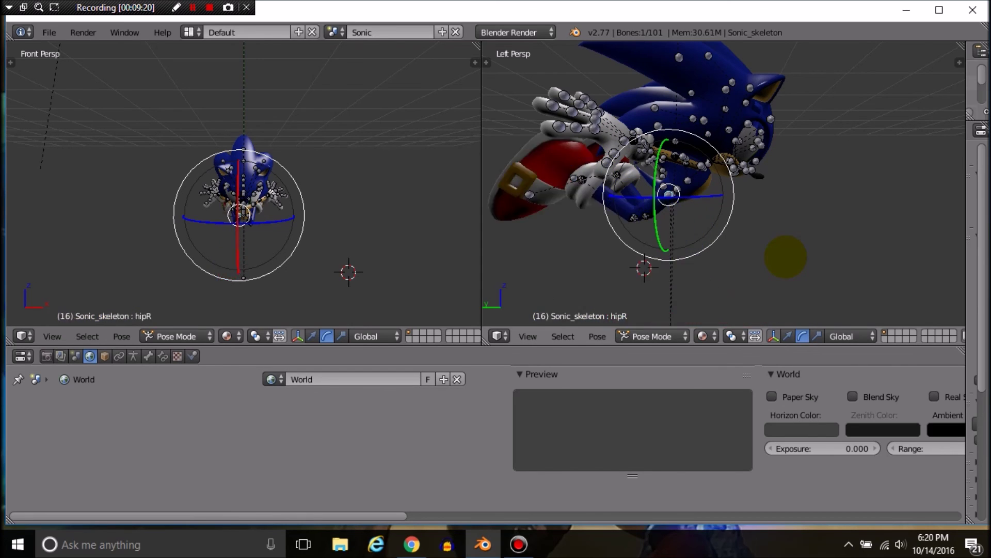
key(Down)
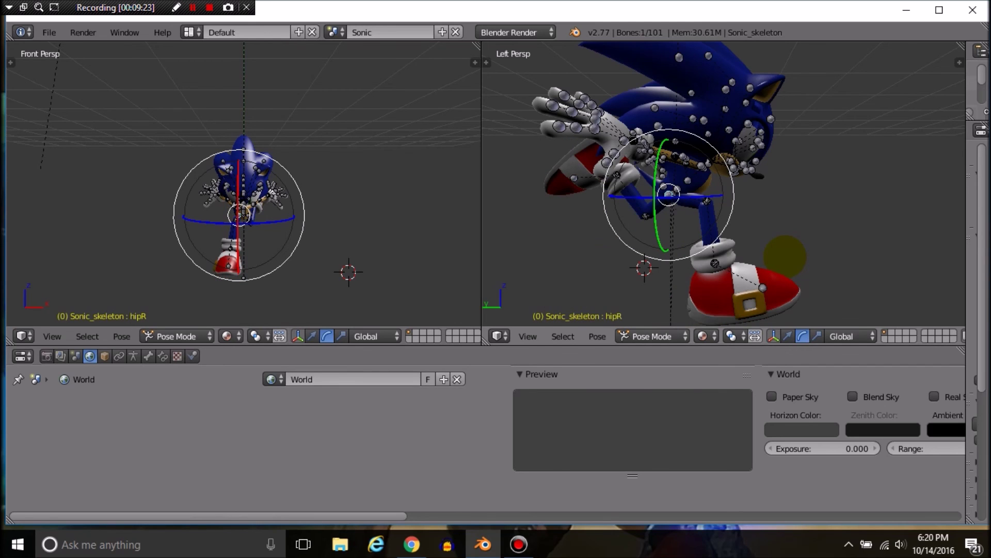
Select legR and a second bone at the right knee, rotate them to kick the lower leg forward, and keyframe them at frame 0
scroll(713, 241, up, 7)
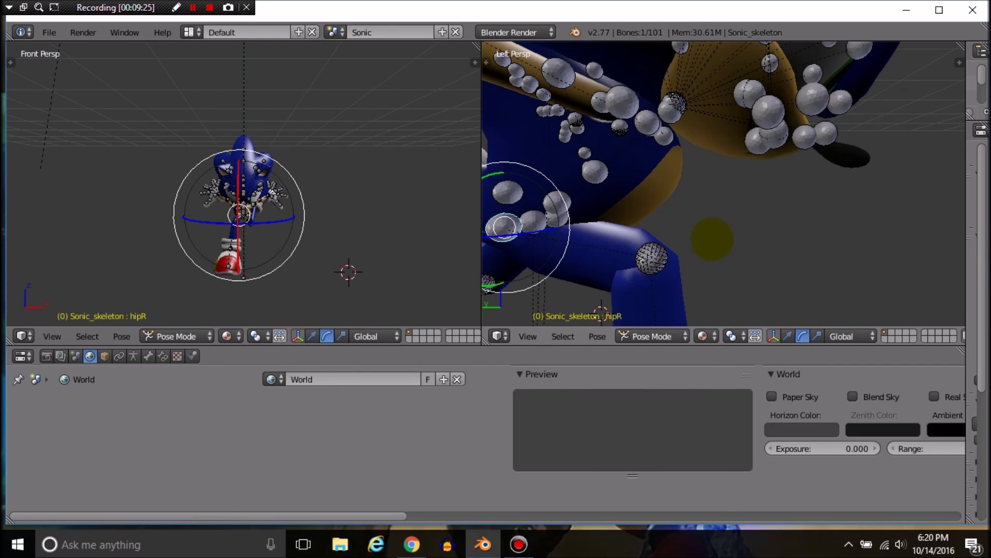
scroll(712, 239, down, 5)
right_click(697, 214)
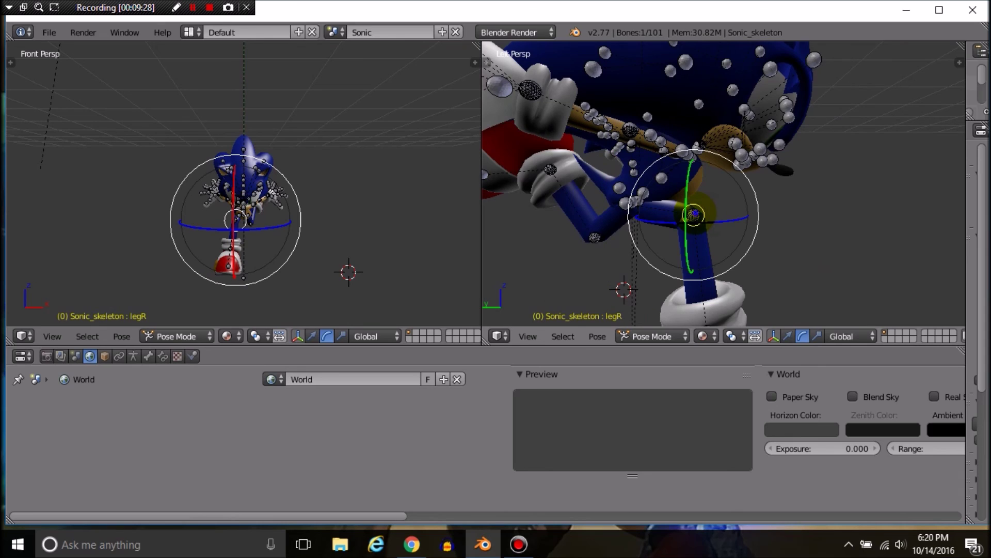
right_click(696, 213)
shift+right_click(684, 249)
key(KP_Decimal)
scroll(681, 250, up, 2)
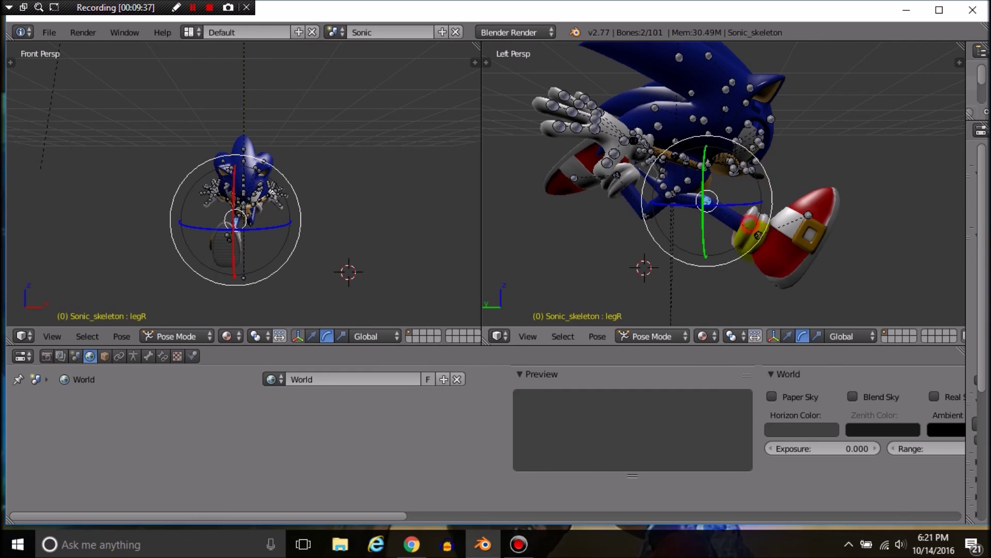
key(i)
click(755, 241)
Move to frame 2, rotate the selected right knee bones until the lower leg hangs vertically, and insert a keyframe
key(Right)
key(Right)
key(Right)
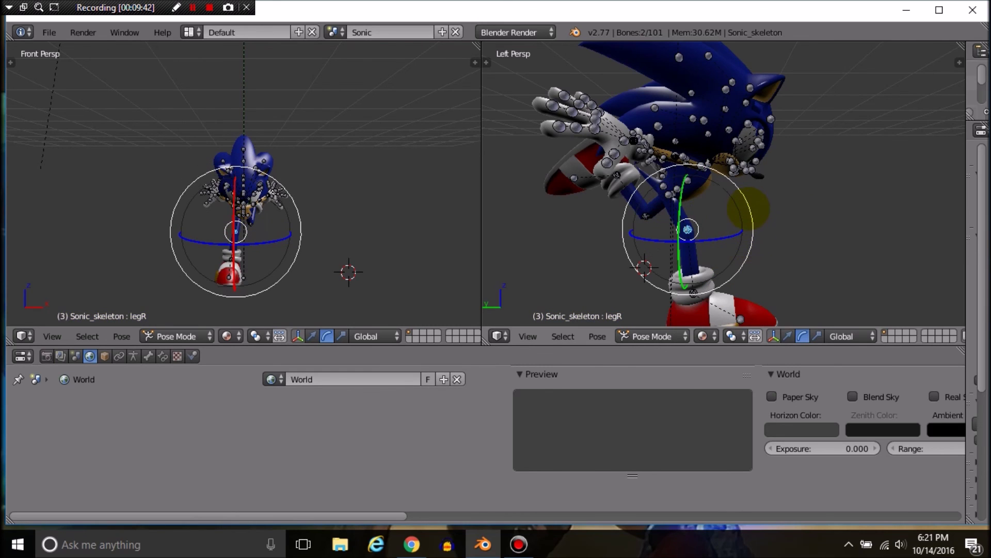
key(Left)
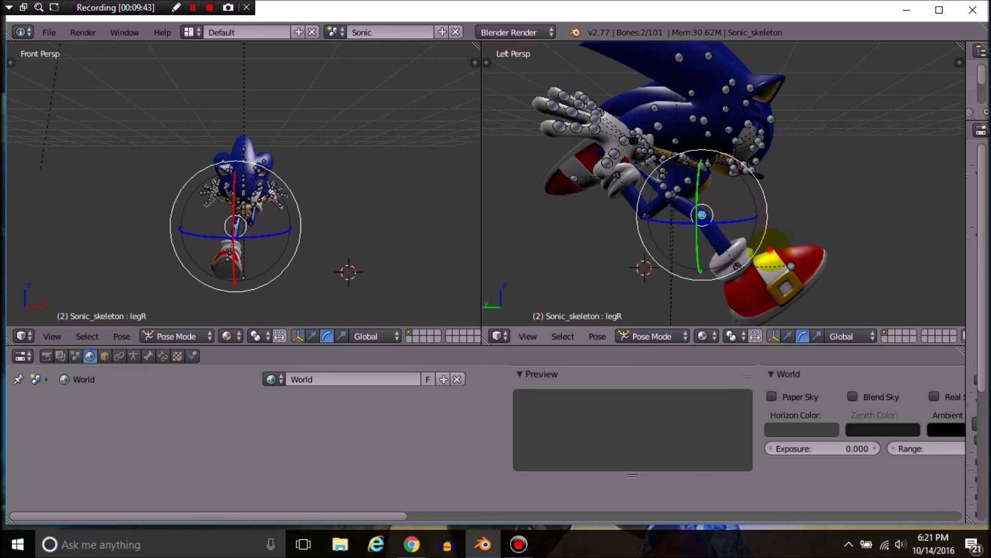
right_click(769, 251)
key(i)
click(767, 260)
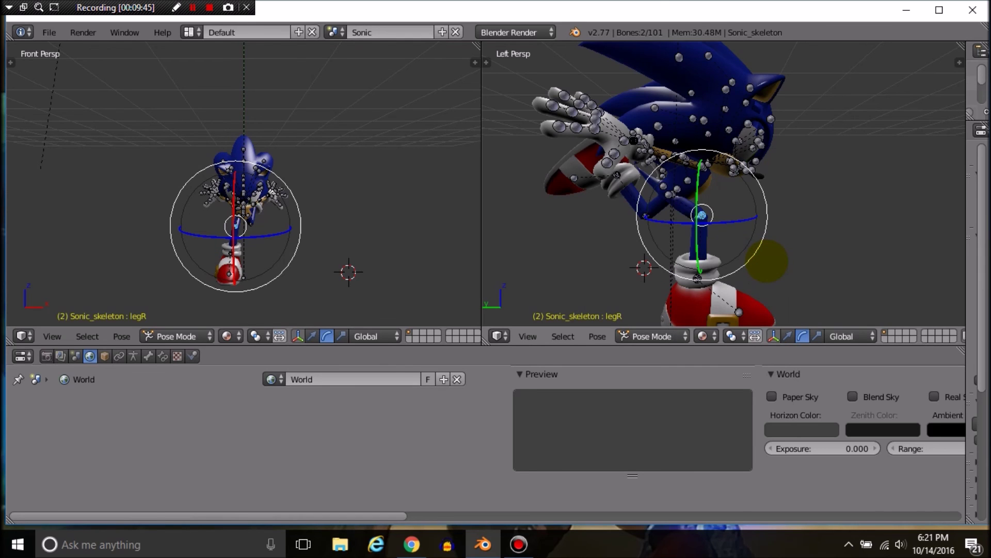
Go to frame 4, rotate the right toe bone toeR to bend the front of the shoe, and insert a LocRotScale keyframe
key(Right)
key(Right)
scroll(690, 285, down, 2)
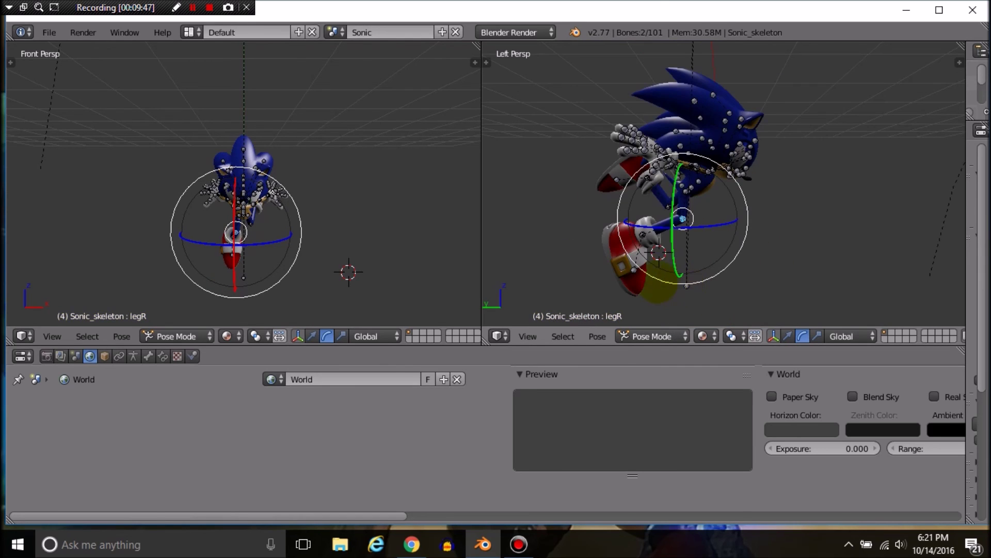
right_click(692, 266)
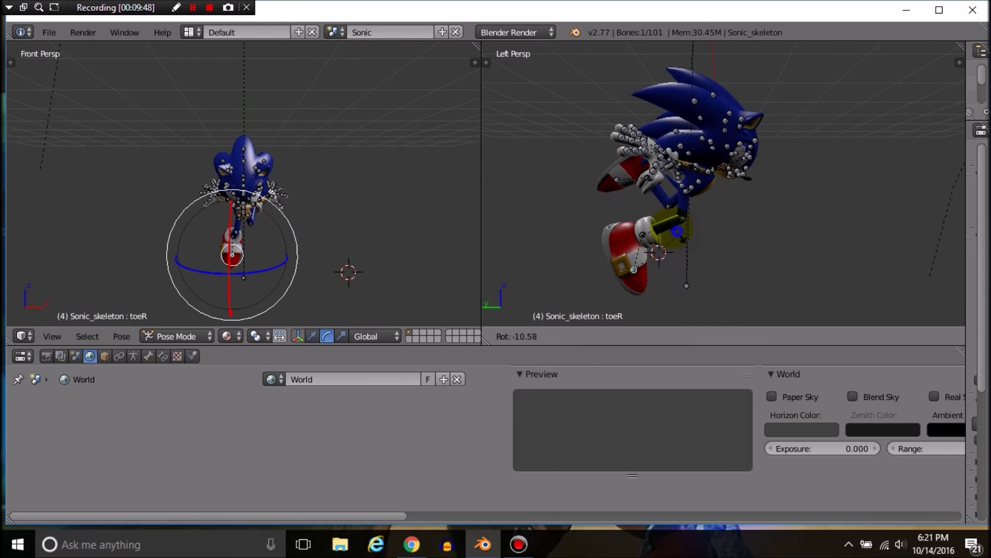
key(i)
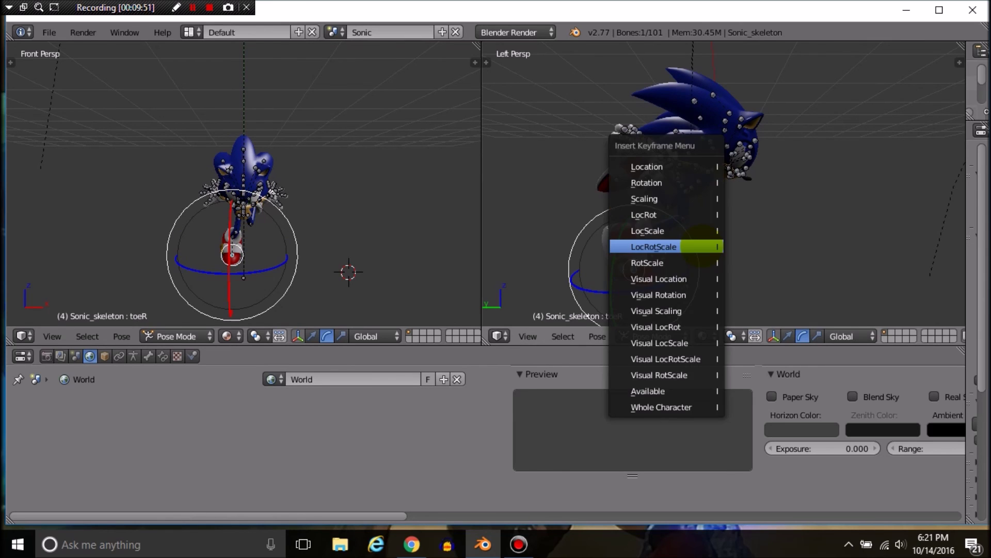
click(702, 245)
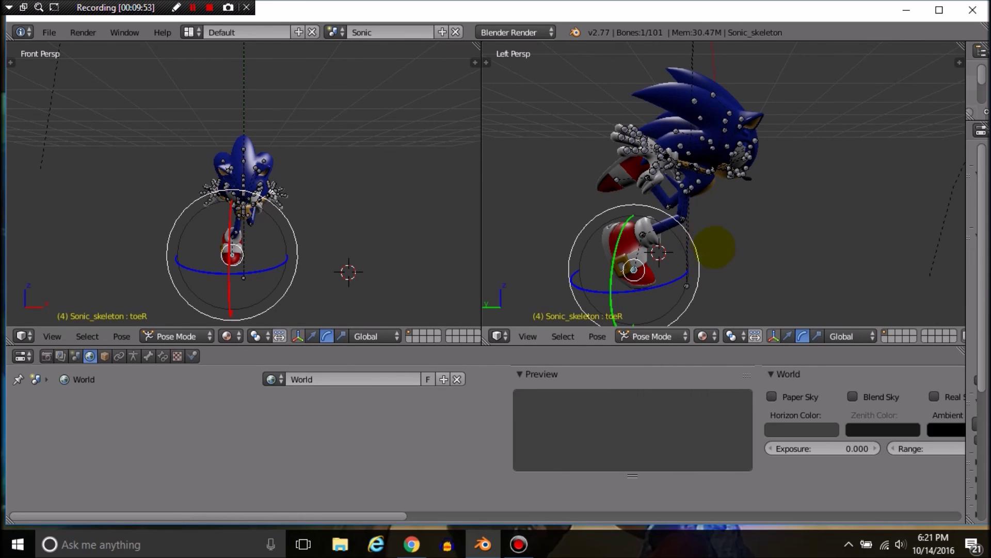